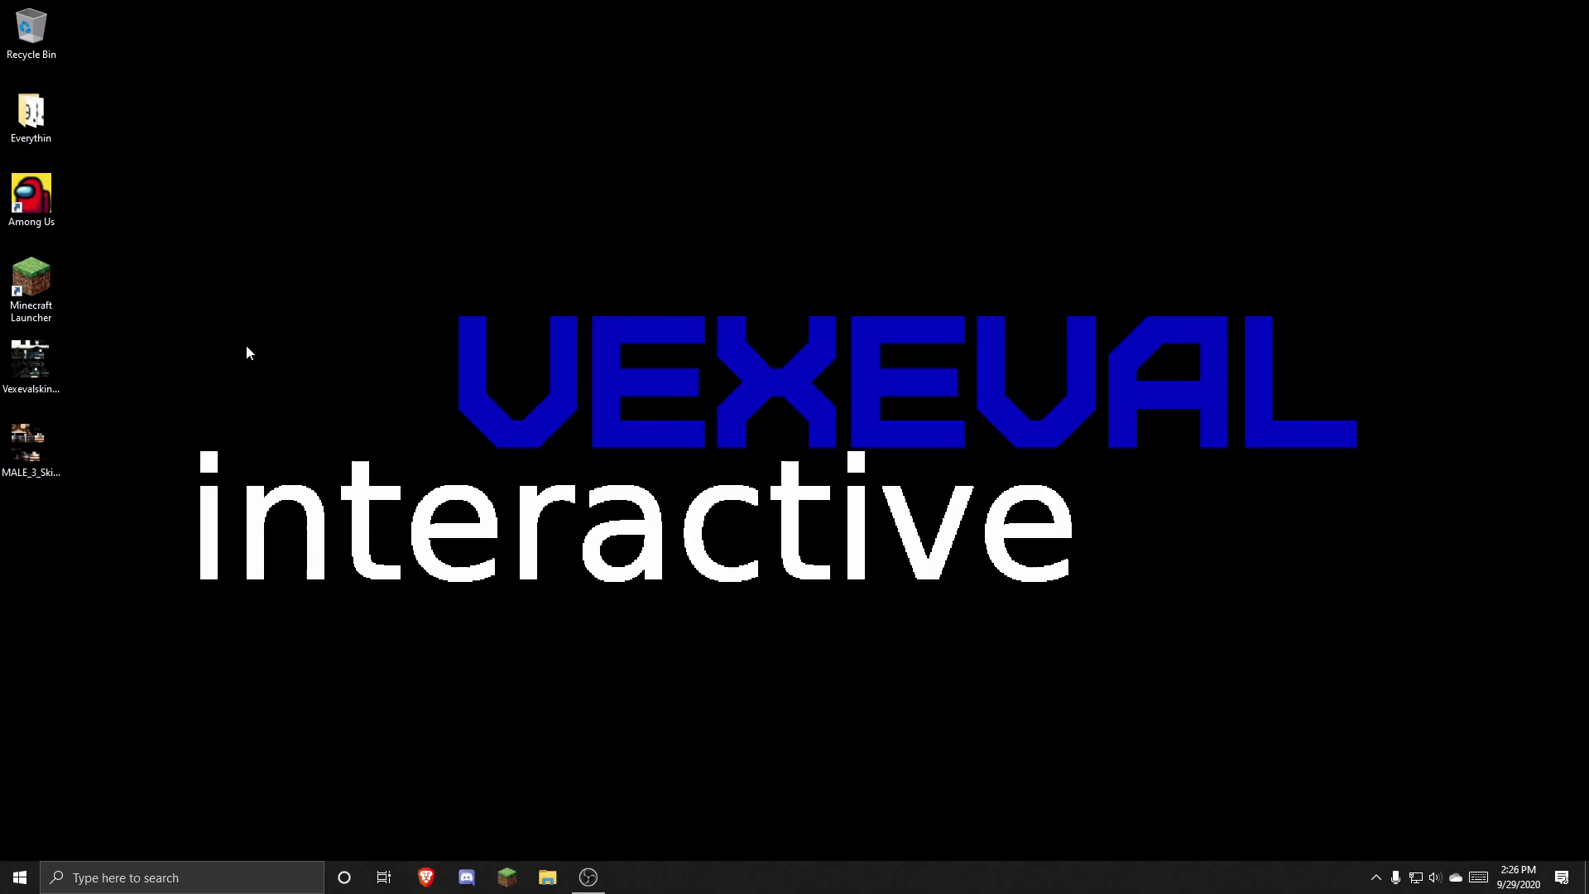
Launch Brave from the Windows taskbar onto a fresh new tab
mouse_move(175, 412)
mouse_down()
mouse_move(244, 486)
mouse_move(191, 451)
mouse_up()
Load the getpaint.net website in a new Brave tab
click(426, 877)
text(get)
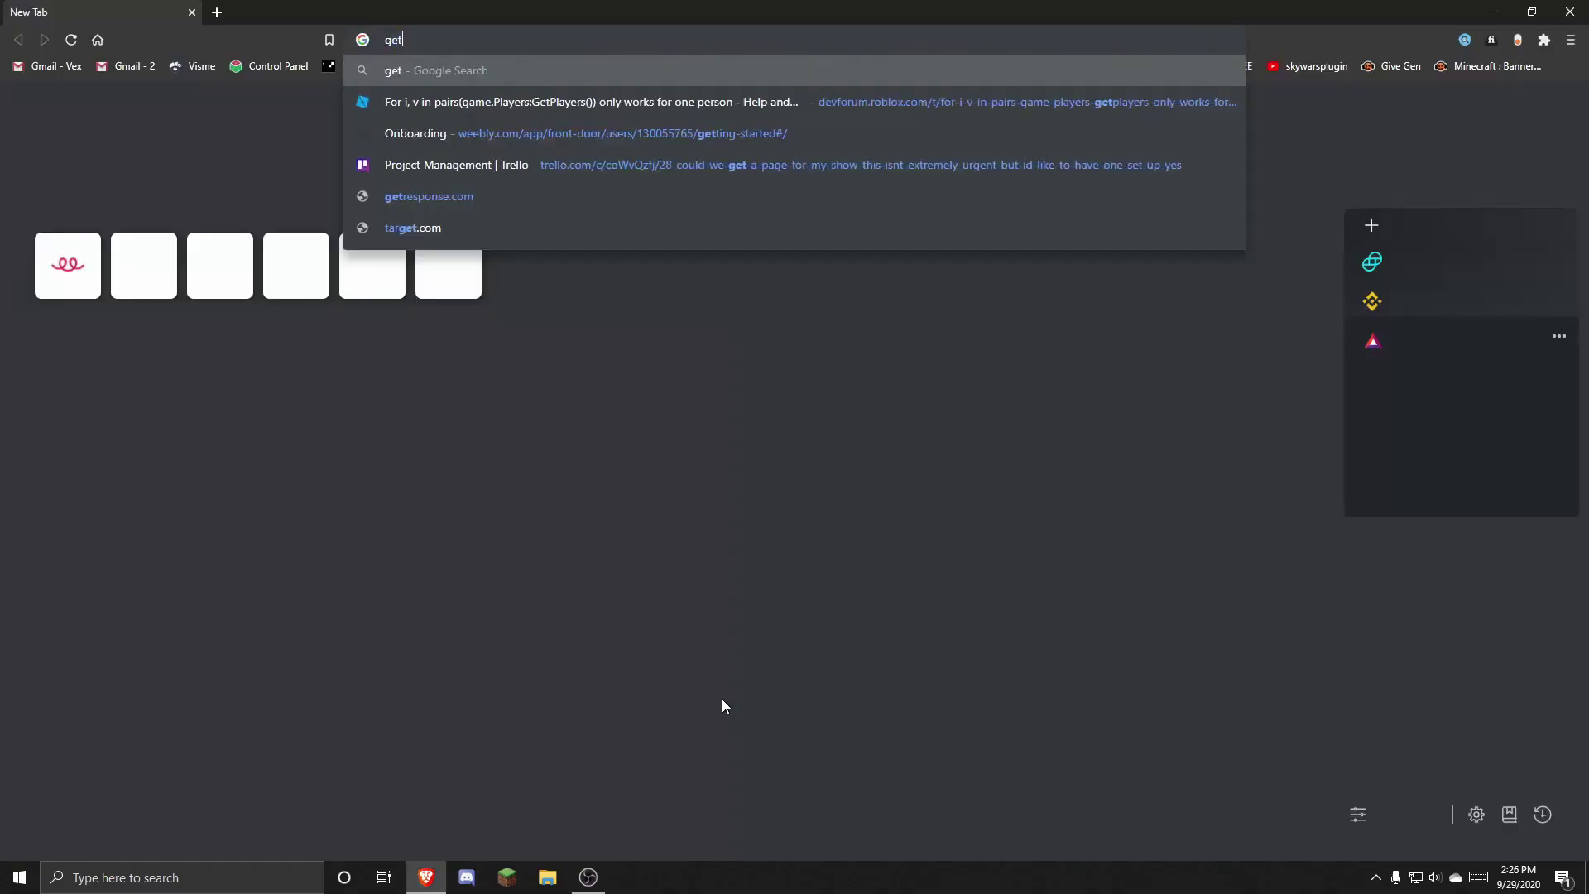
text(paint.net)
key(Return)
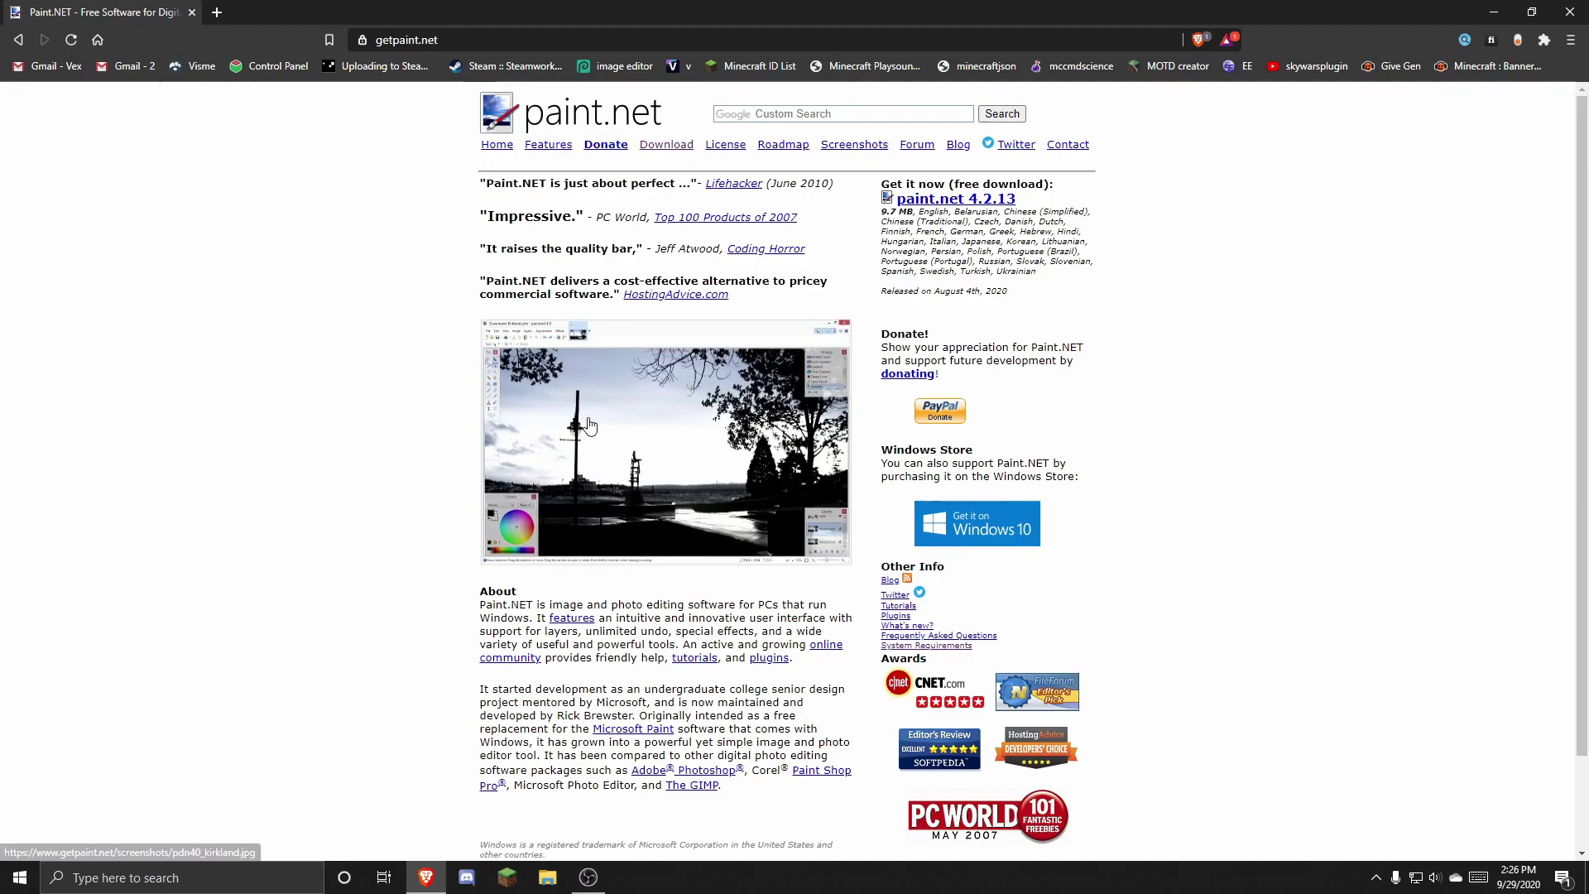
Go from the getpaint.net Download page to the dotPDN page for paint.net 4.2.13
click(660, 147)
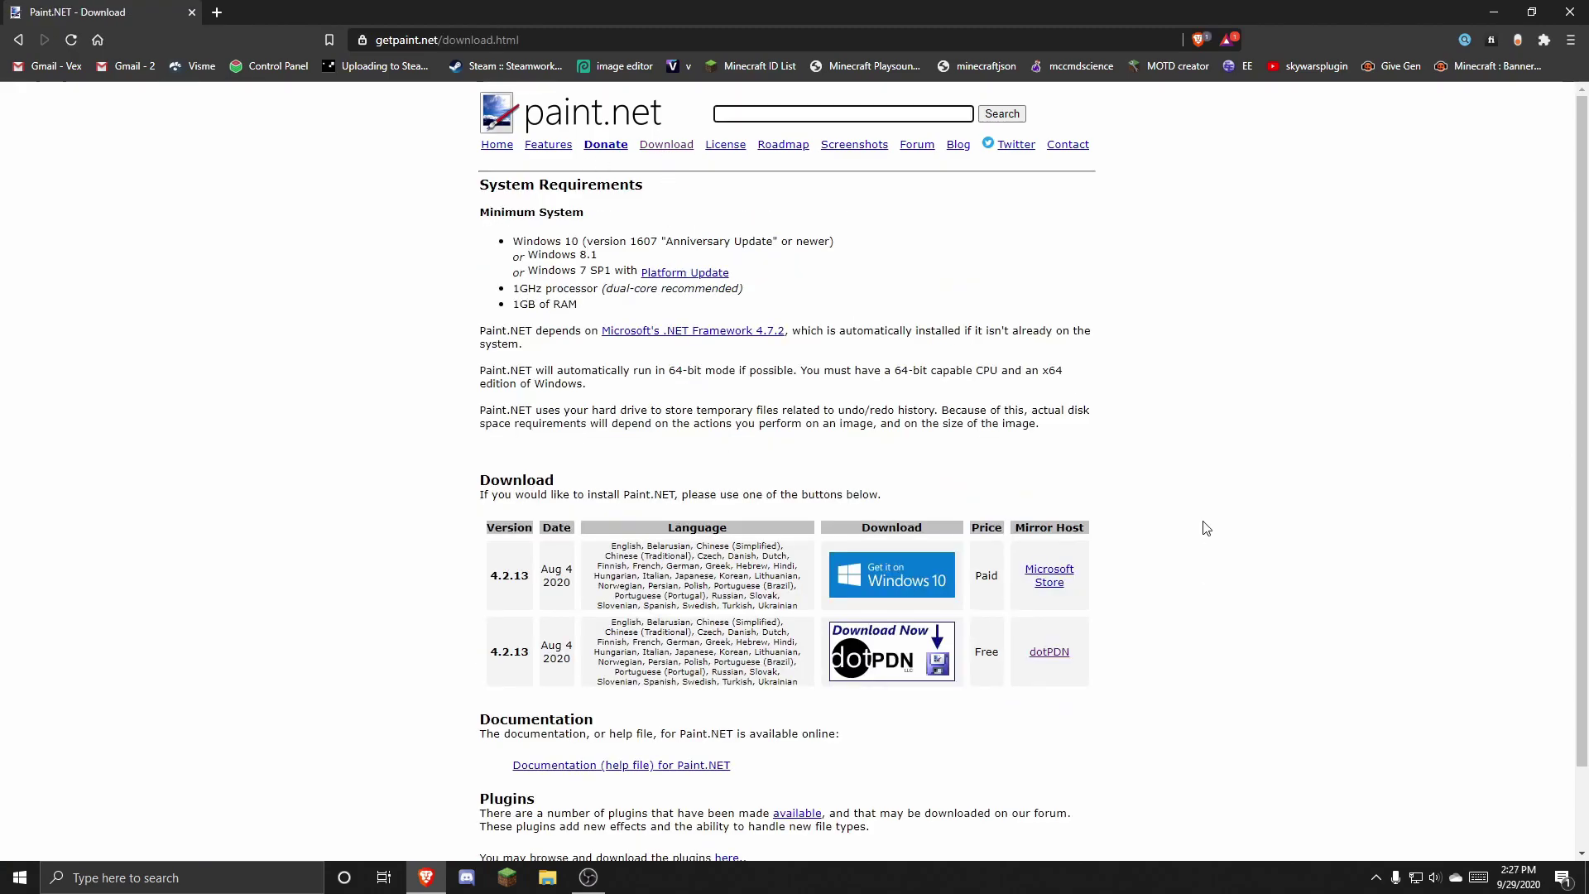
scroll(1141, 411, down, 1)
scroll(1137, 452, up, 1)
click(879, 653)
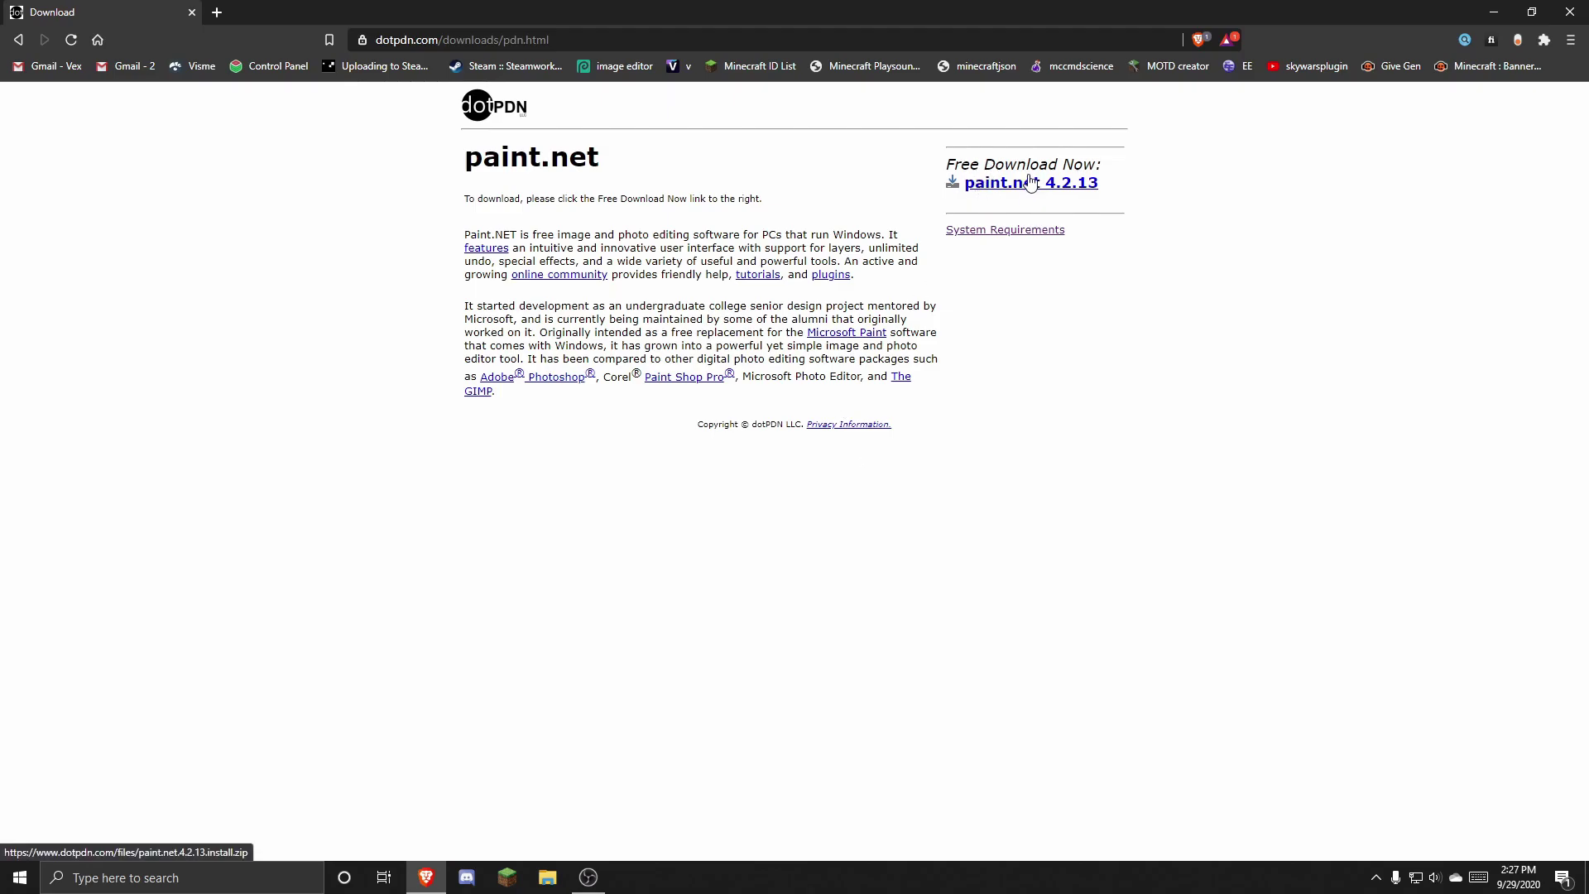
Download the paint.net 4.2.13 zip to the Desktop, then close Brave
click(1030, 182)
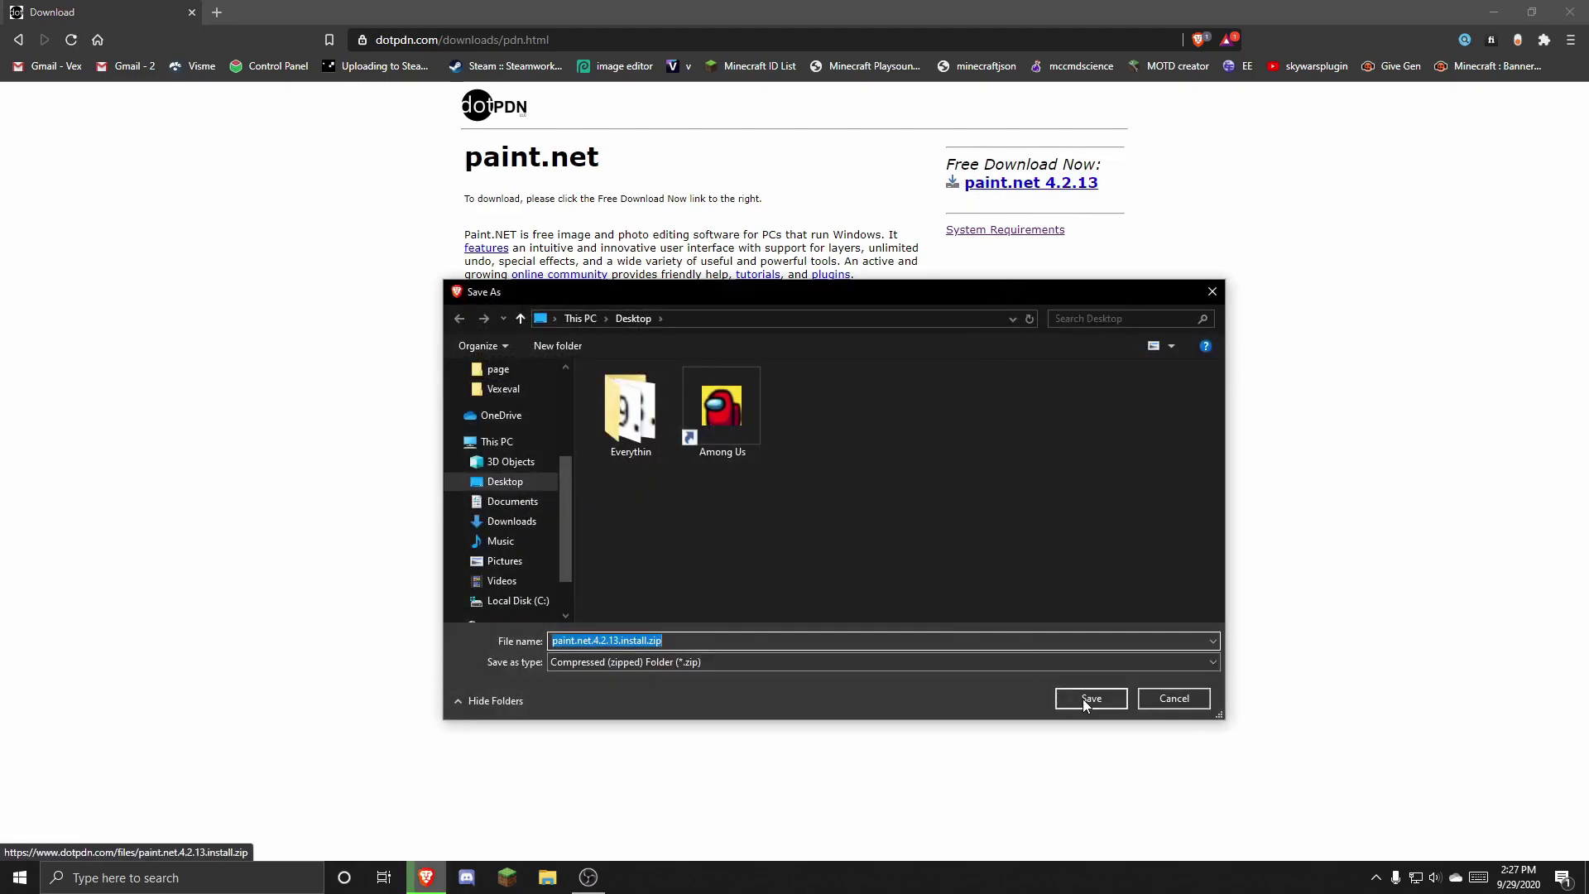
click(1084, 698)
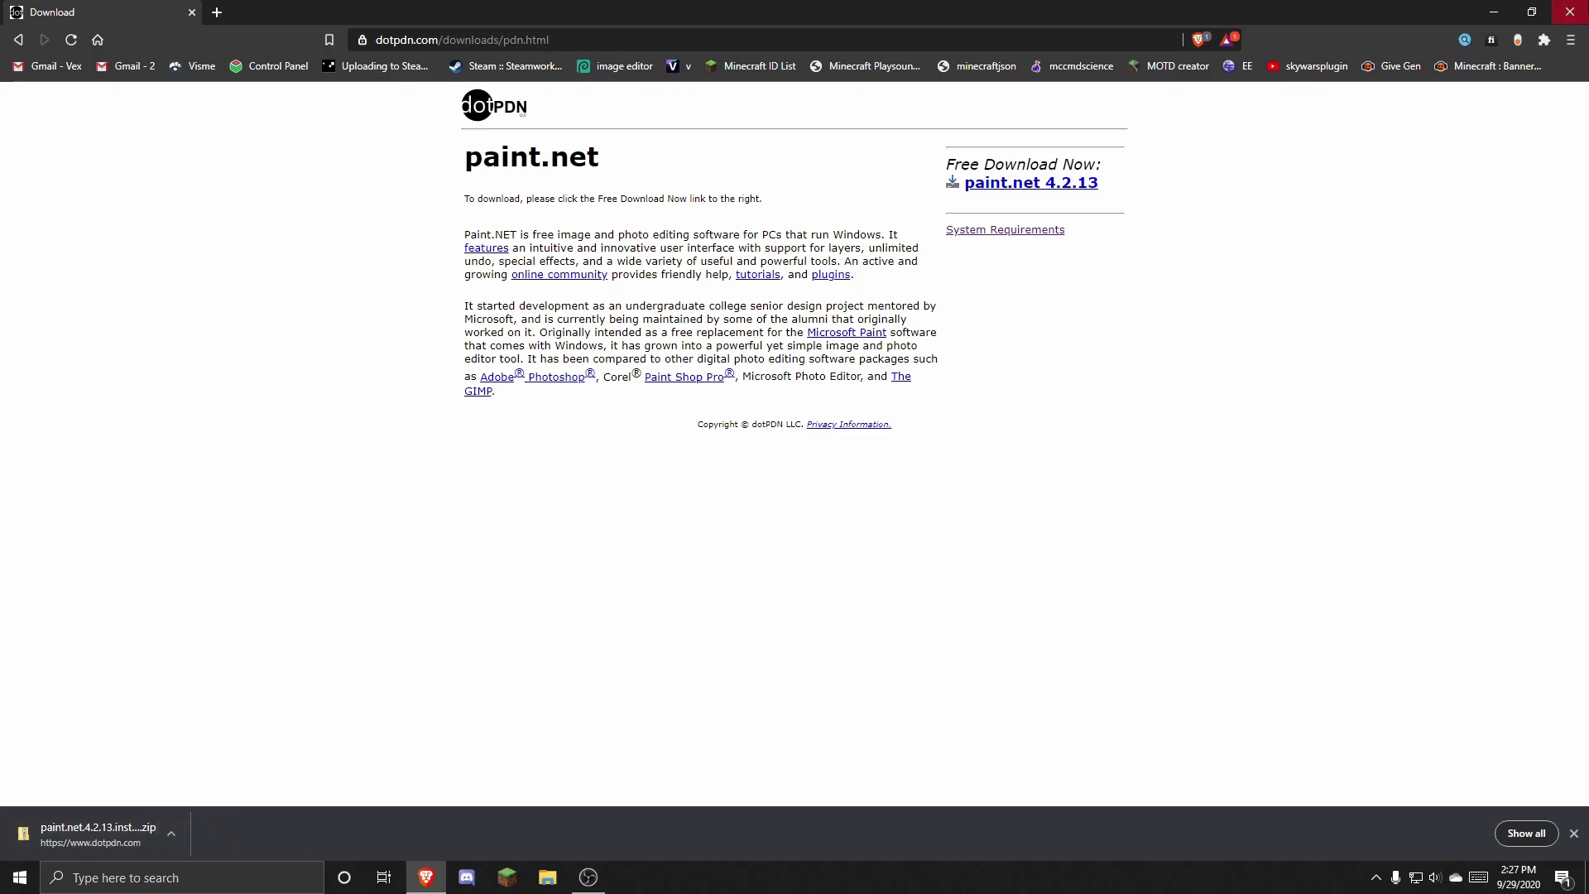
click(1569, 12)
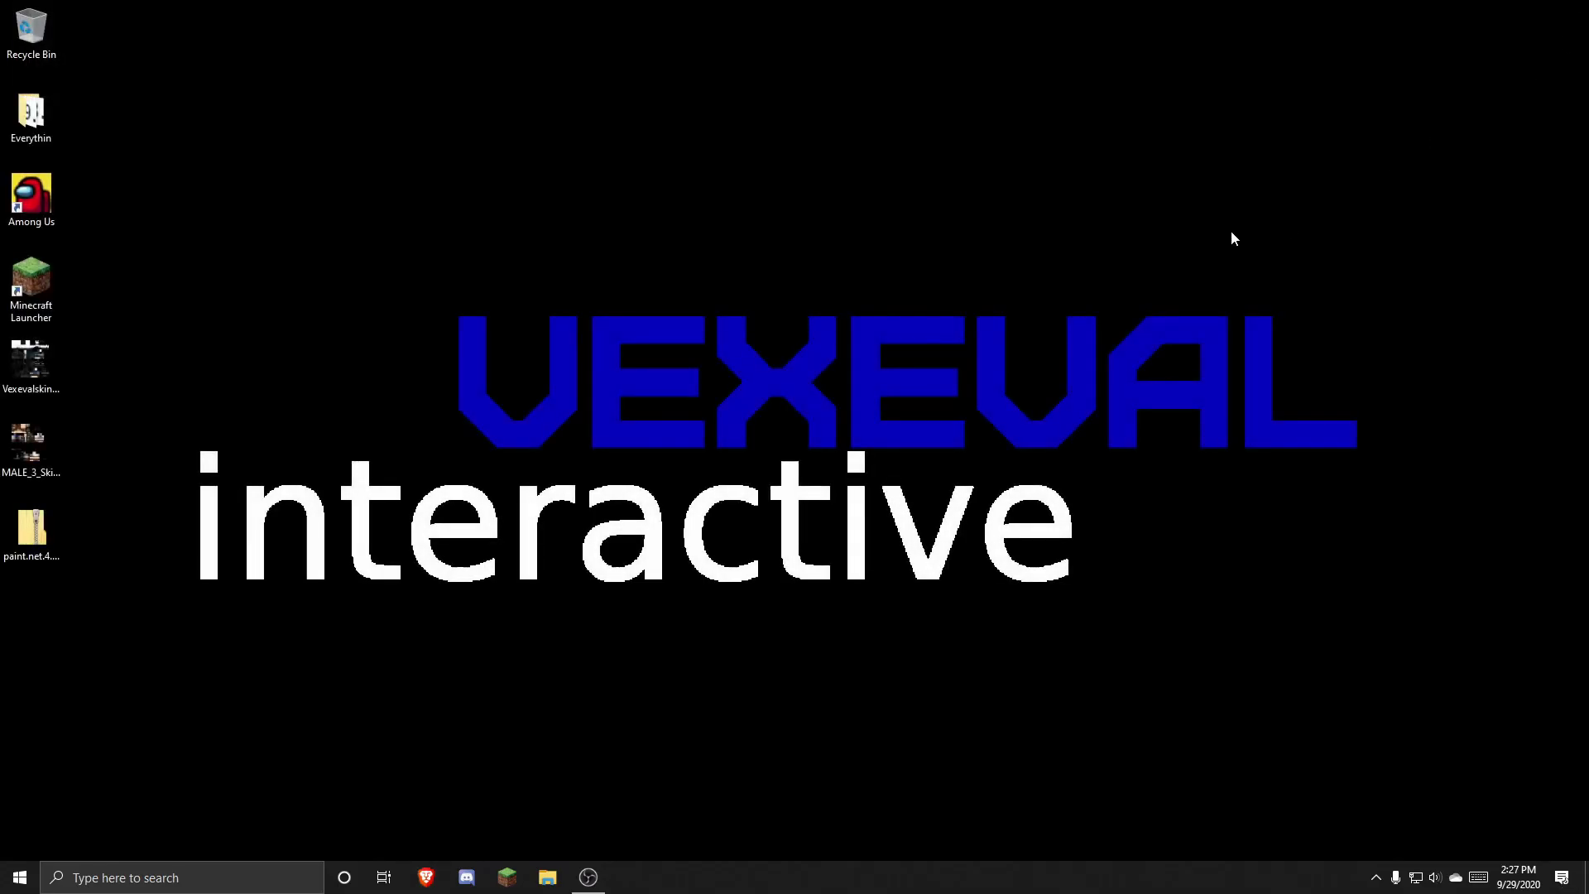
Extract the paint.net zip on the Desktop and run paint.net.4.2.13.install.exe
click(35, 542)
right_click(35, 542)
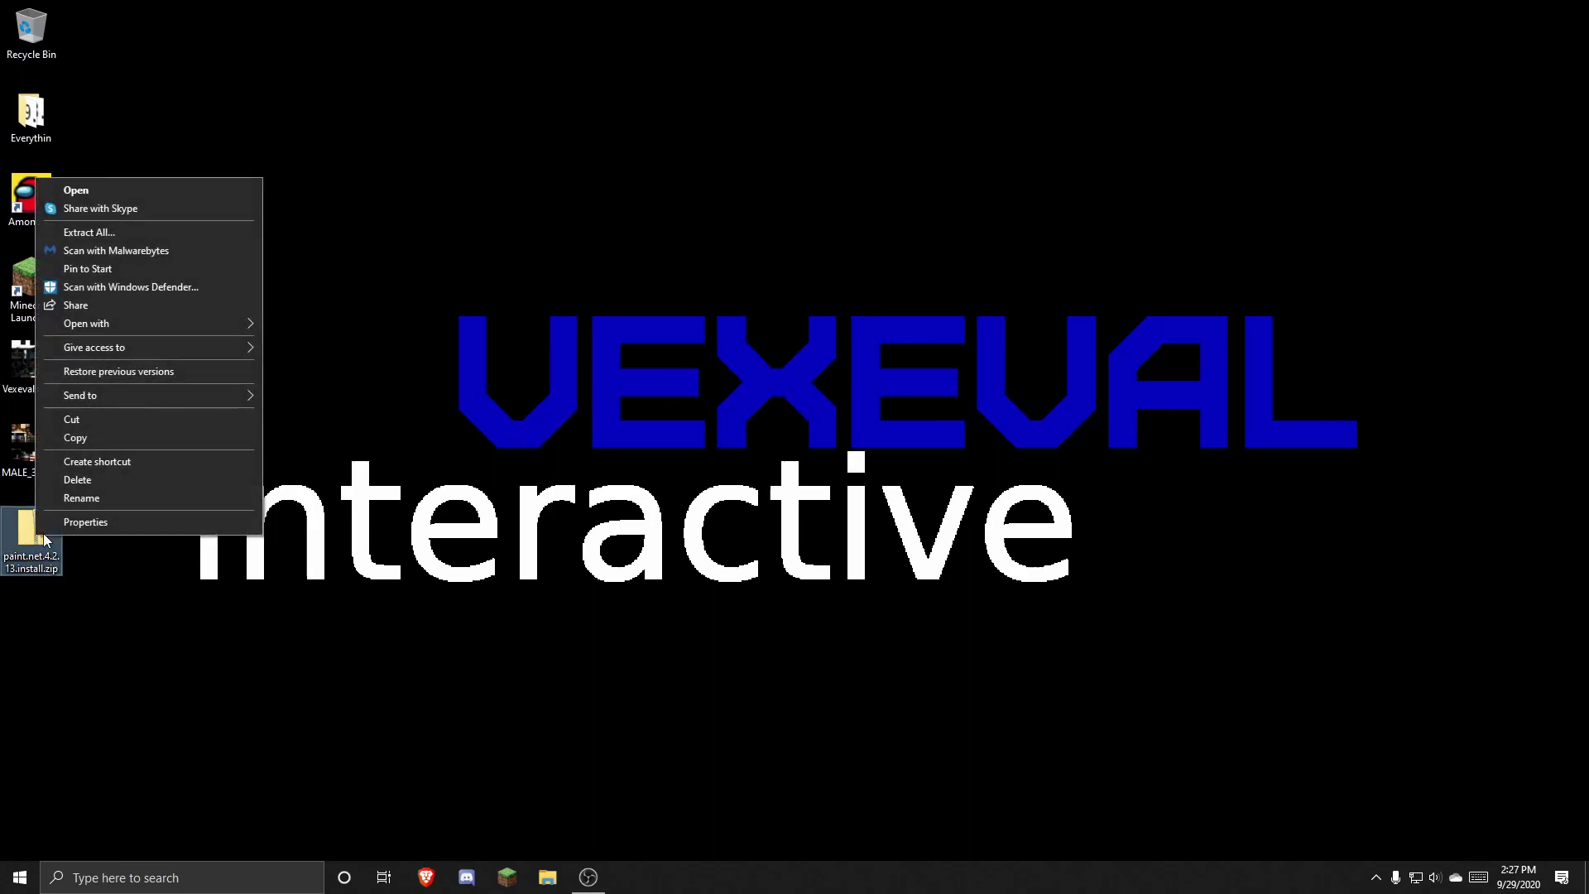
click(111, 230)
click(944, 598)
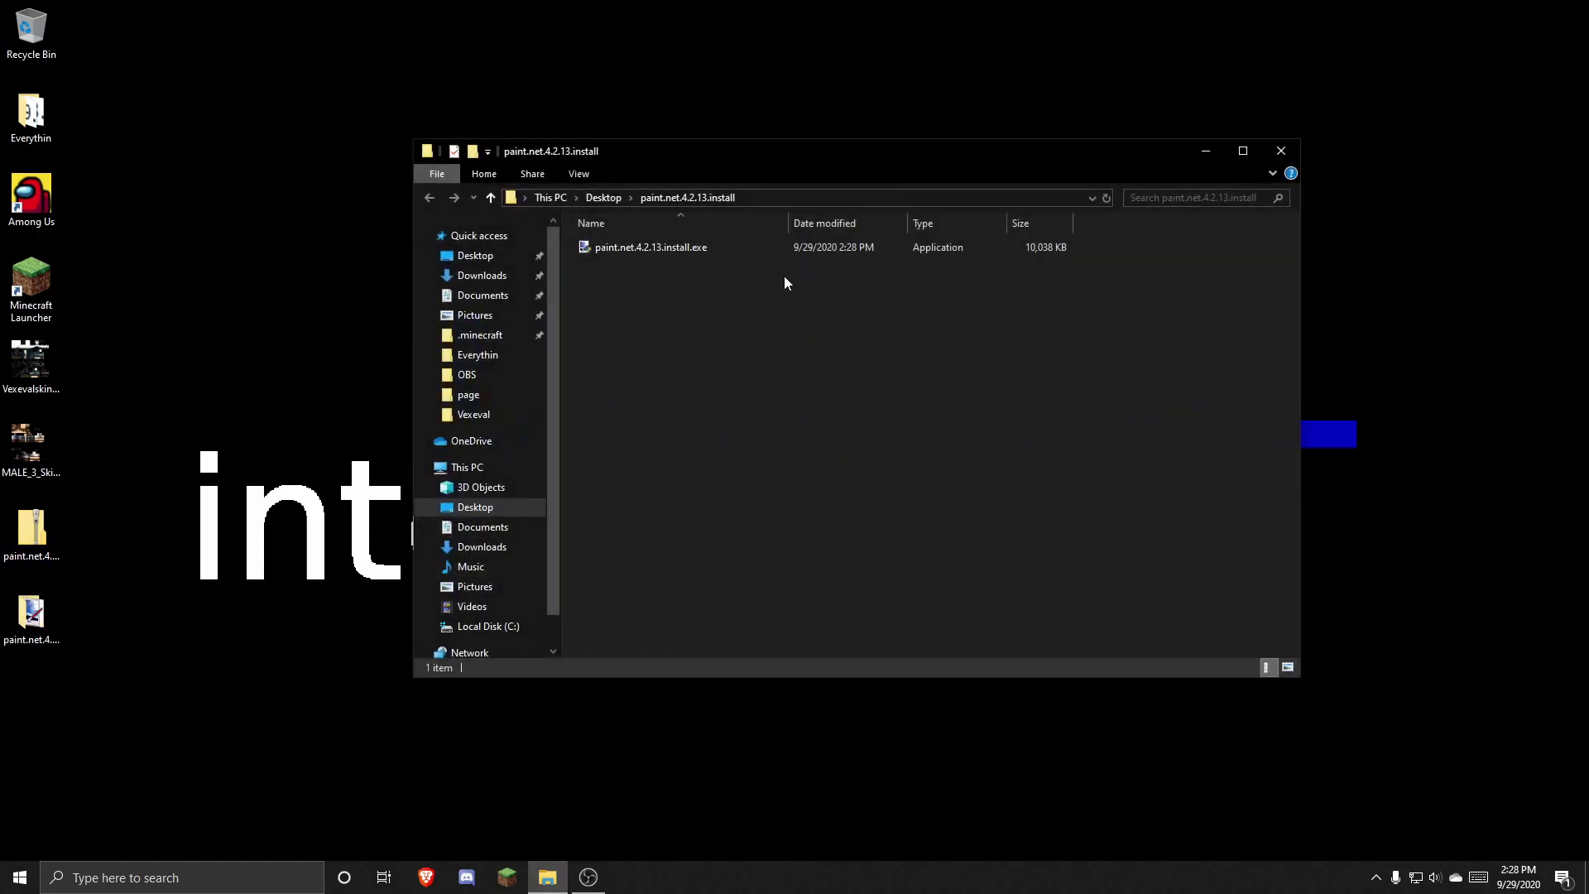
double_click(687, 253)
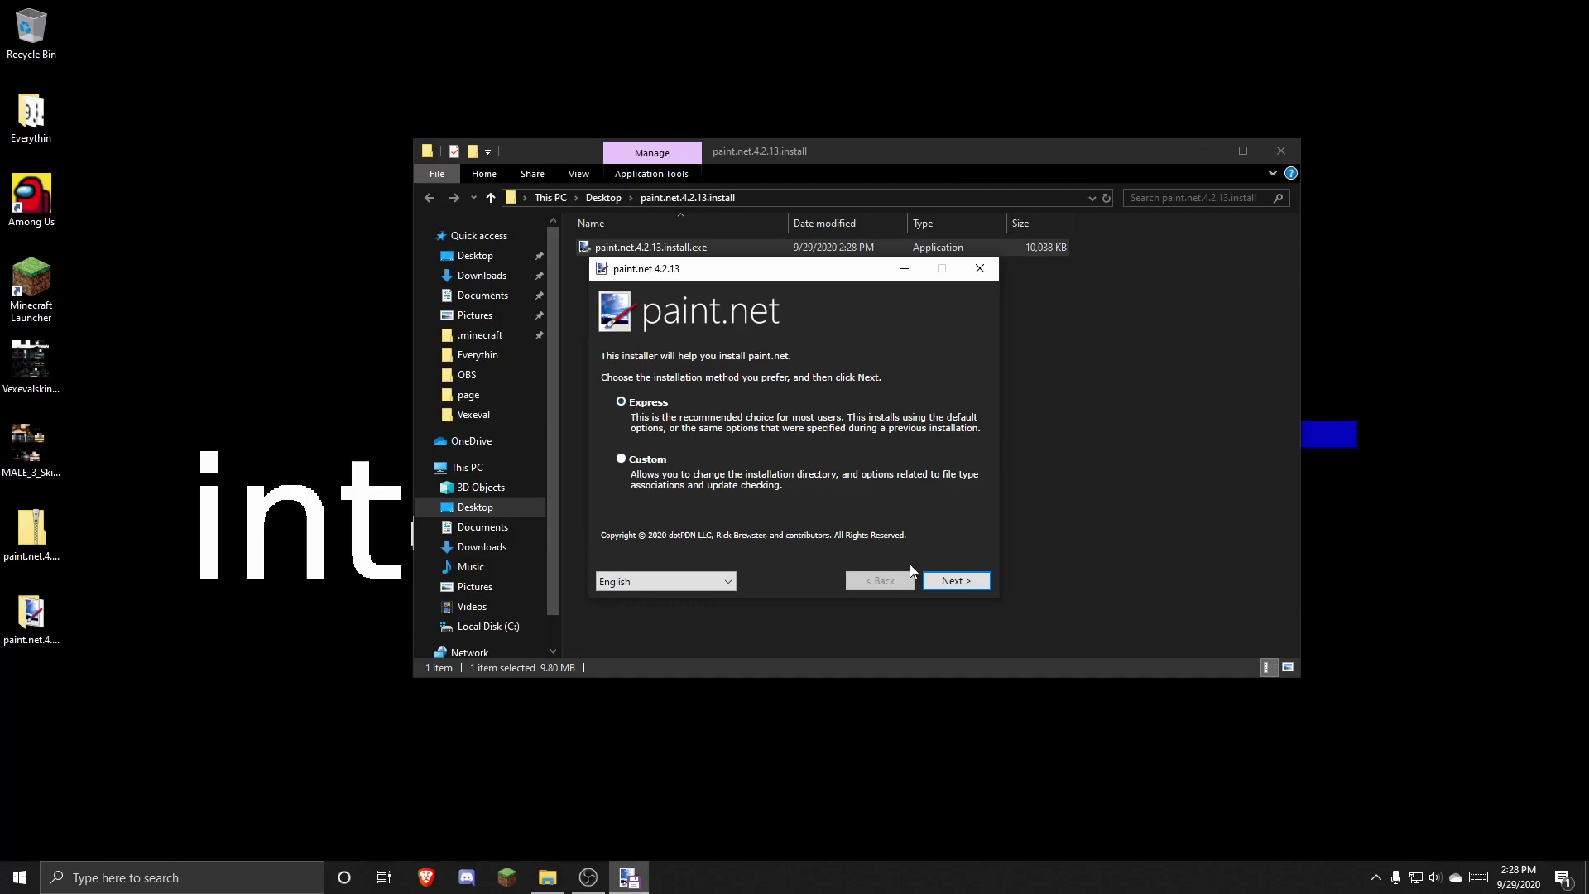
Accept the license agreement, install paint.net 4.2.13, and finish with paint.net launching
click(956, 581)
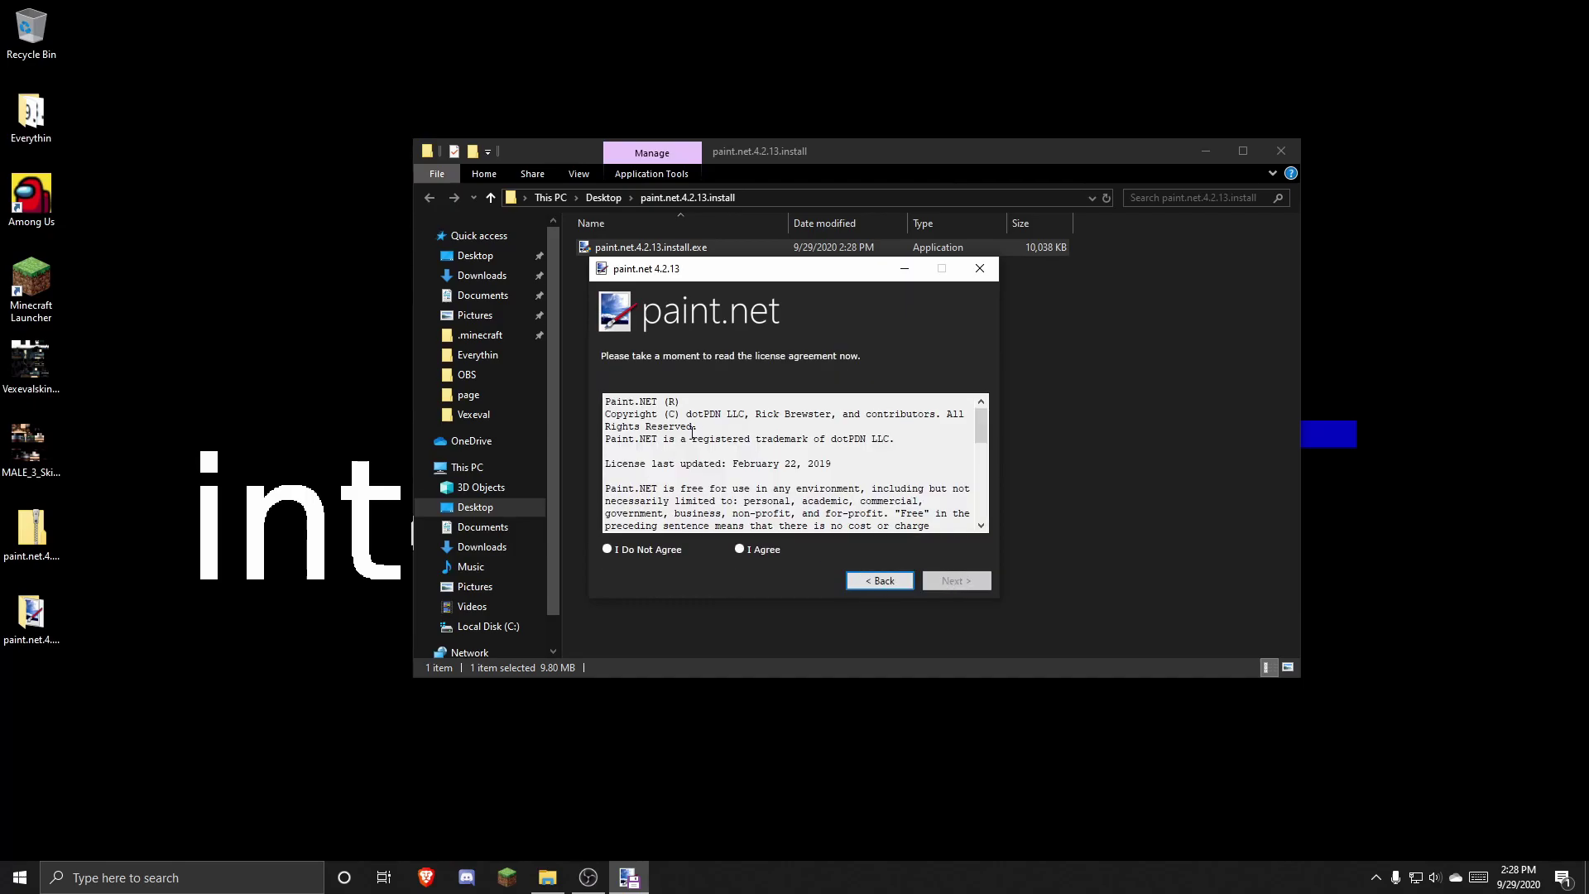
scroll(715, 465, down, 2)
scroll(715, 464, down, 4)
scroll(716, 464, up, 6)
scroll(715, 464, down, 5)
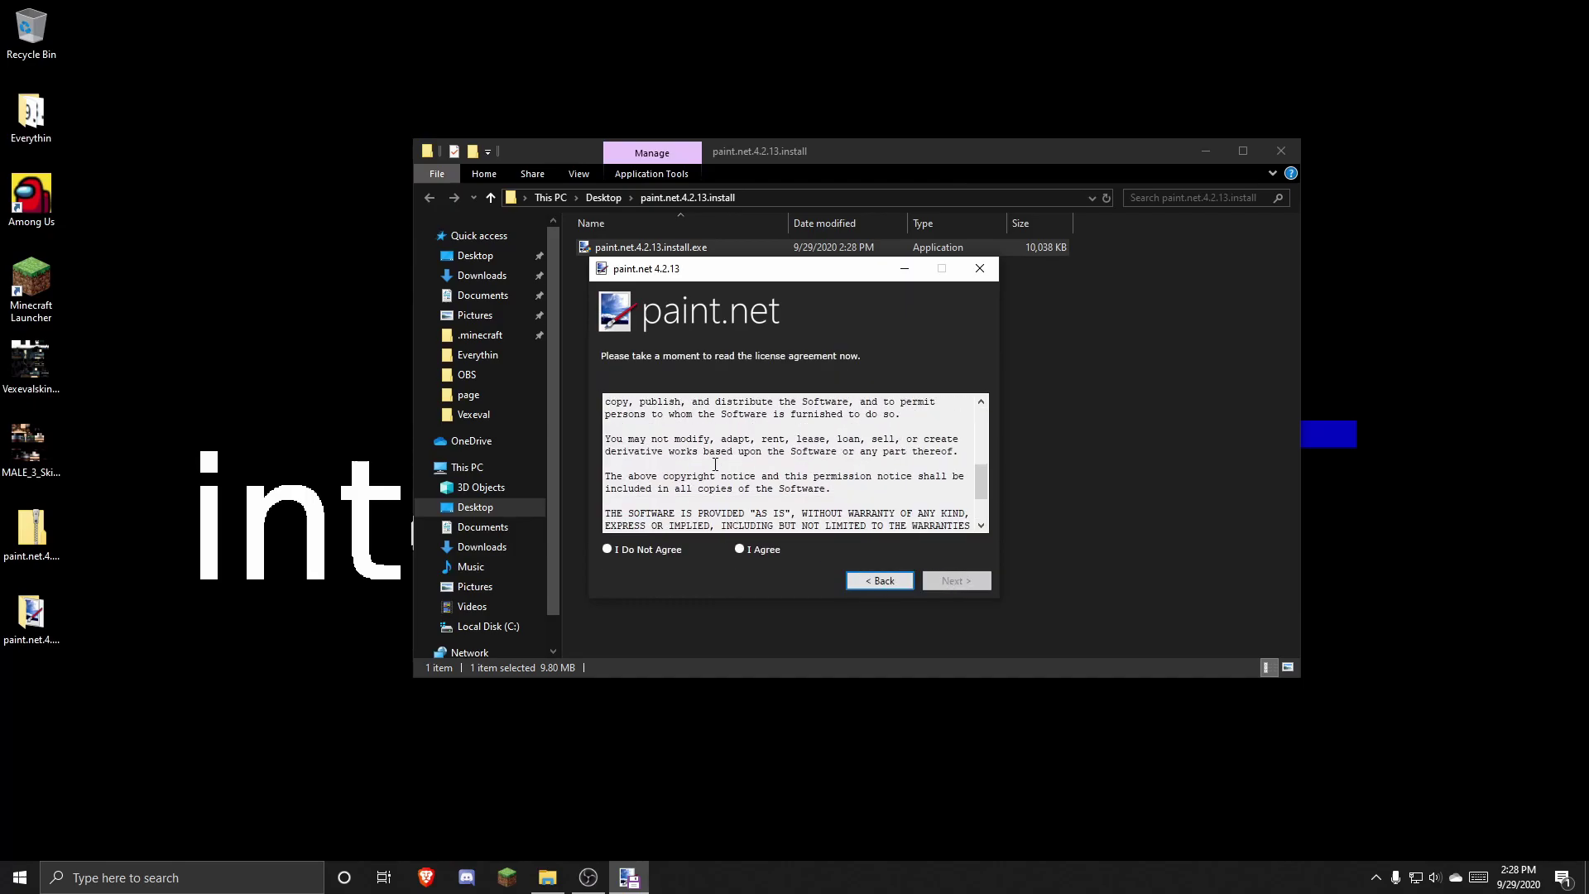
scroll(716, 464, up, 1)
scroll(716, 464, up, 4)
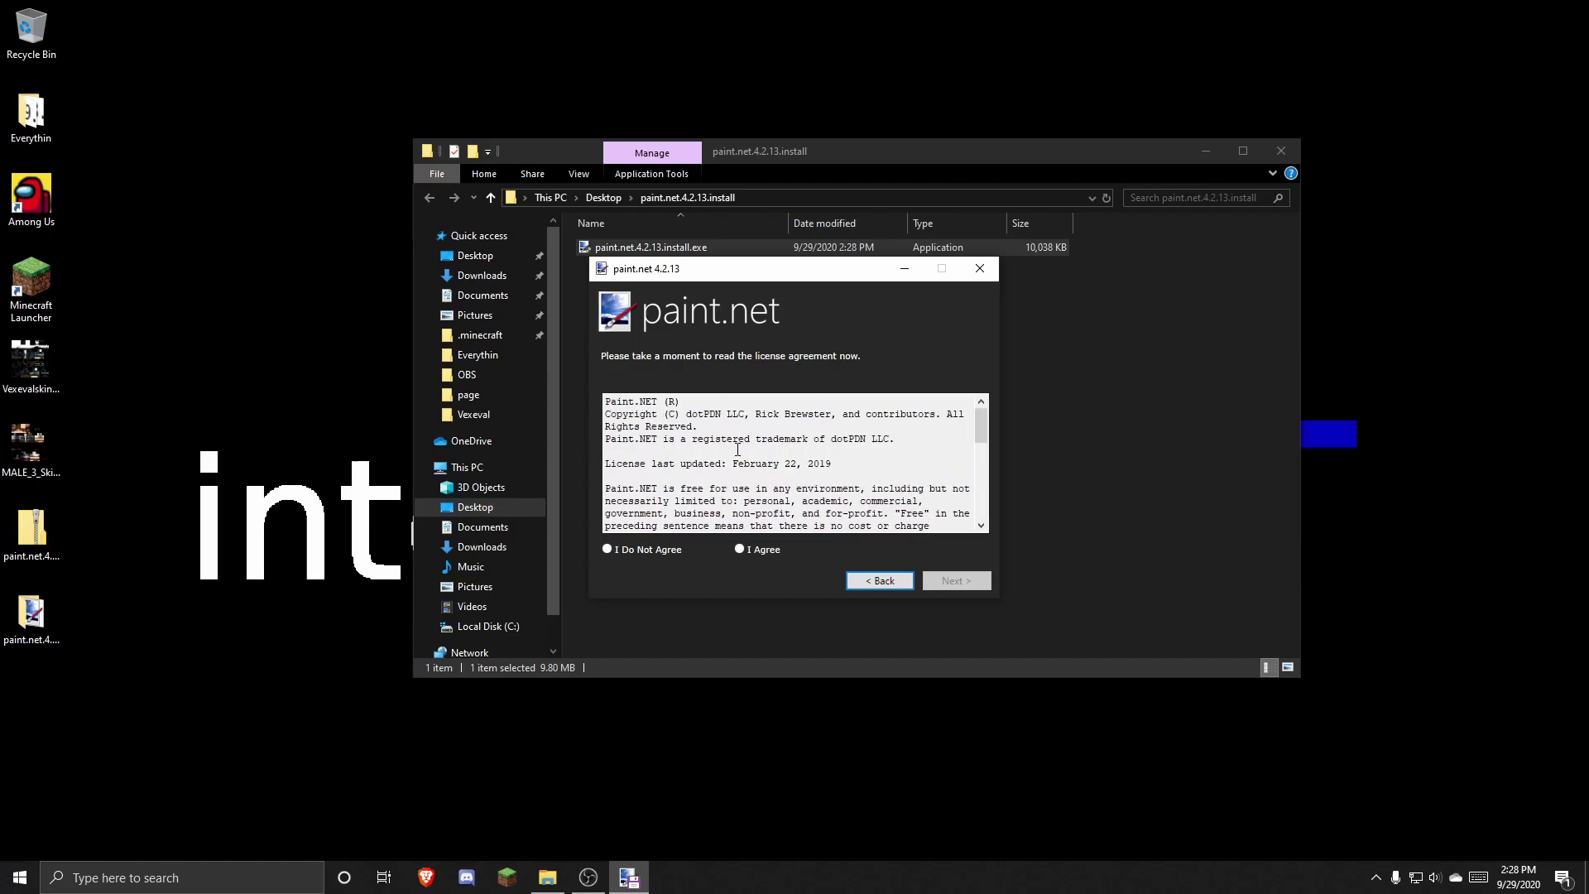
click(749, 551)
click(958, 580)
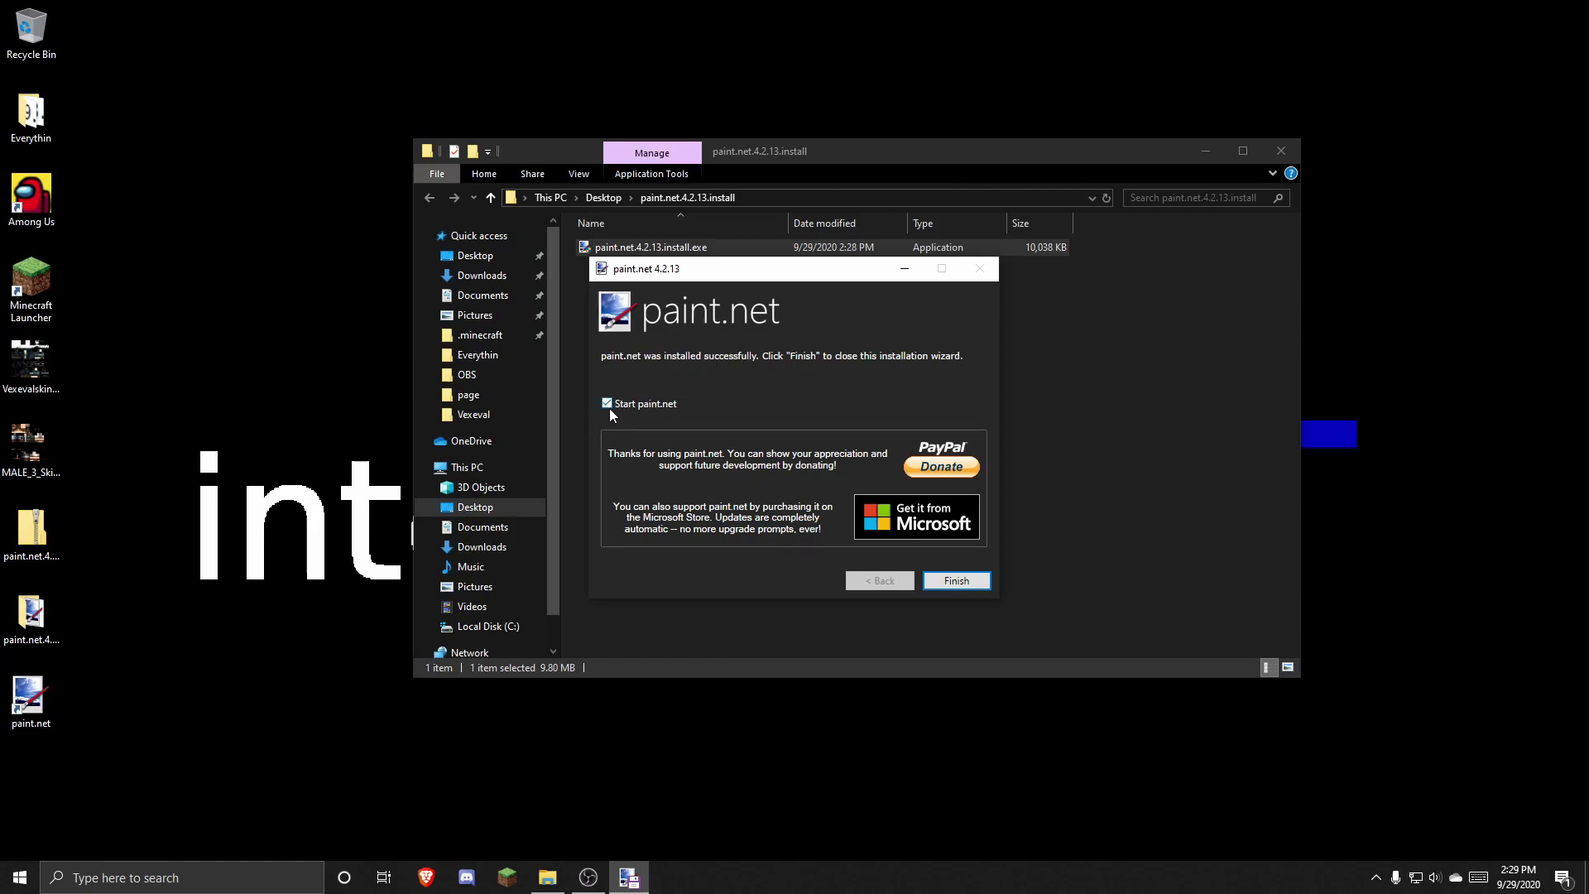
click(980, 584)
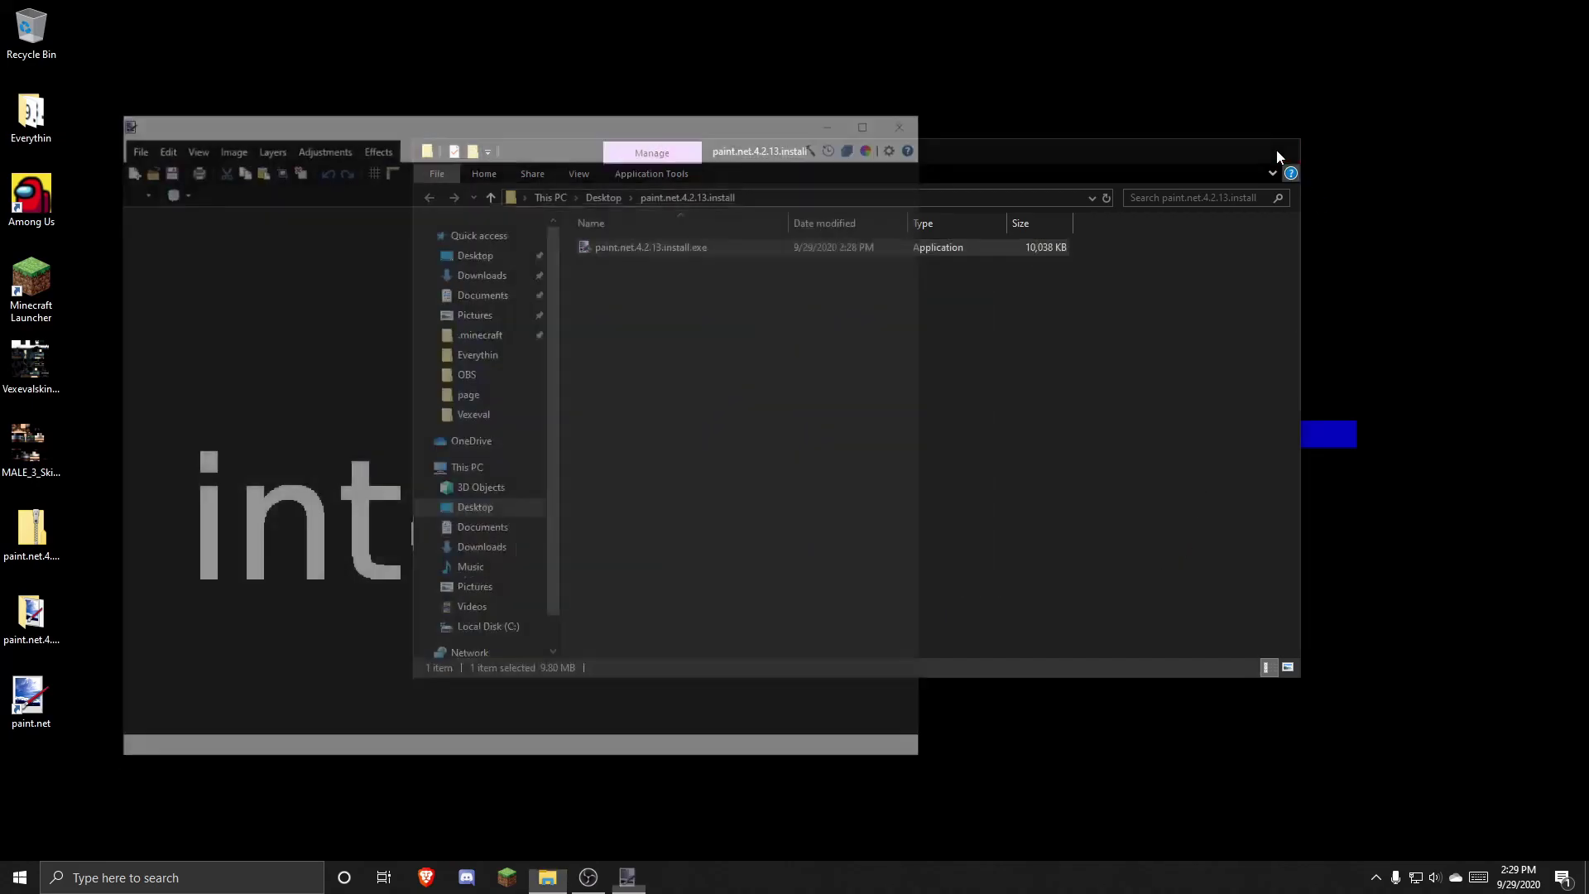
Drag Vexevalskin.png from the desktop into paint.net and open it as a 64×64 image
click(1280, 152)
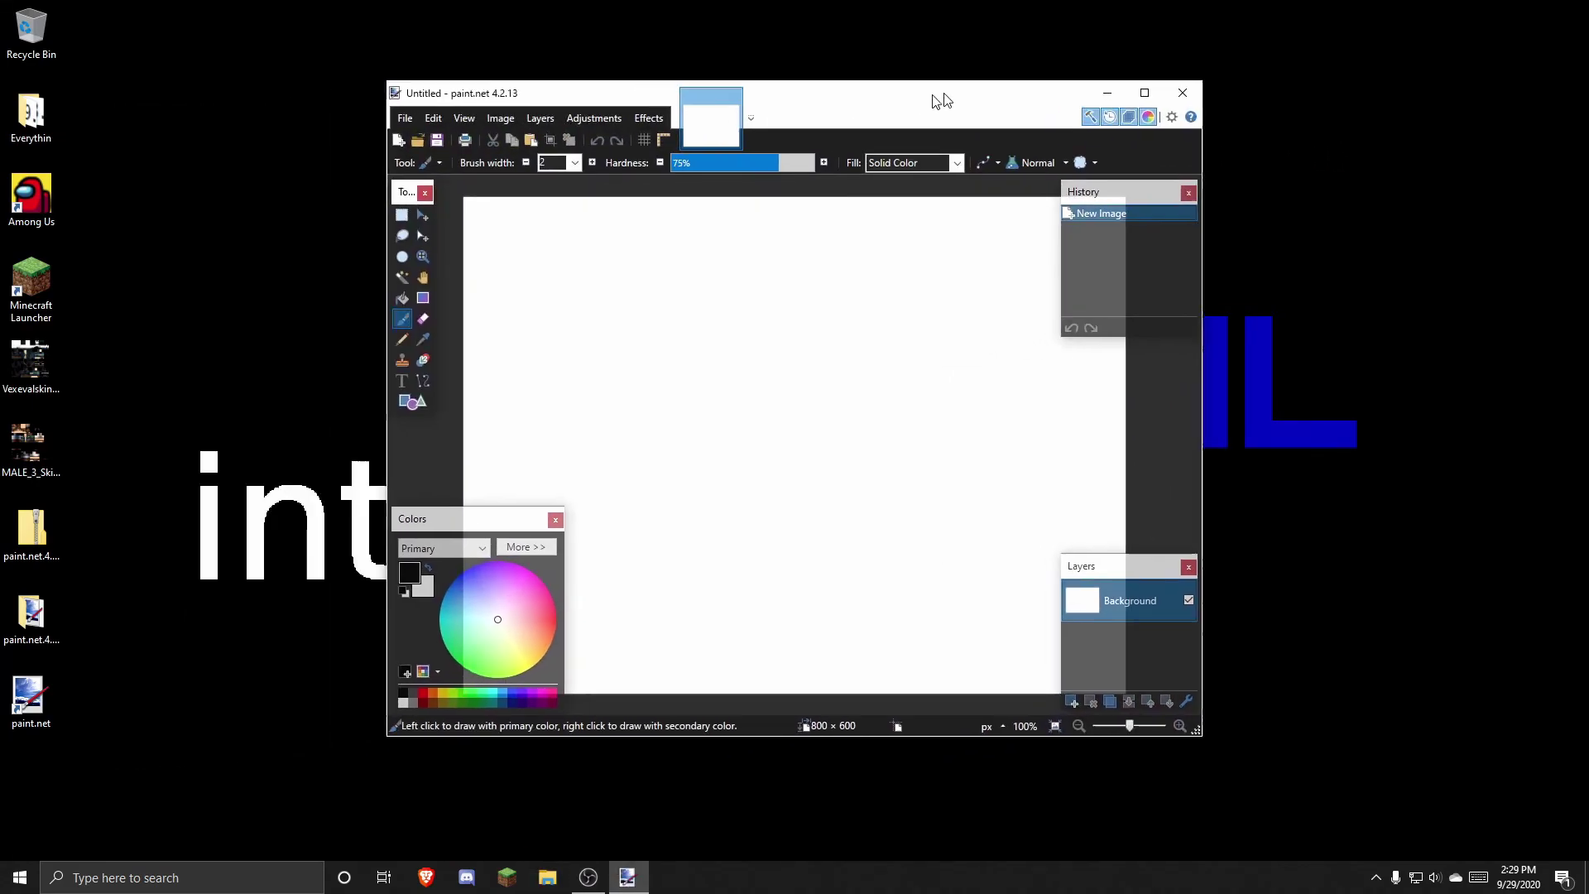
drag(942, 100, 1122, 86)
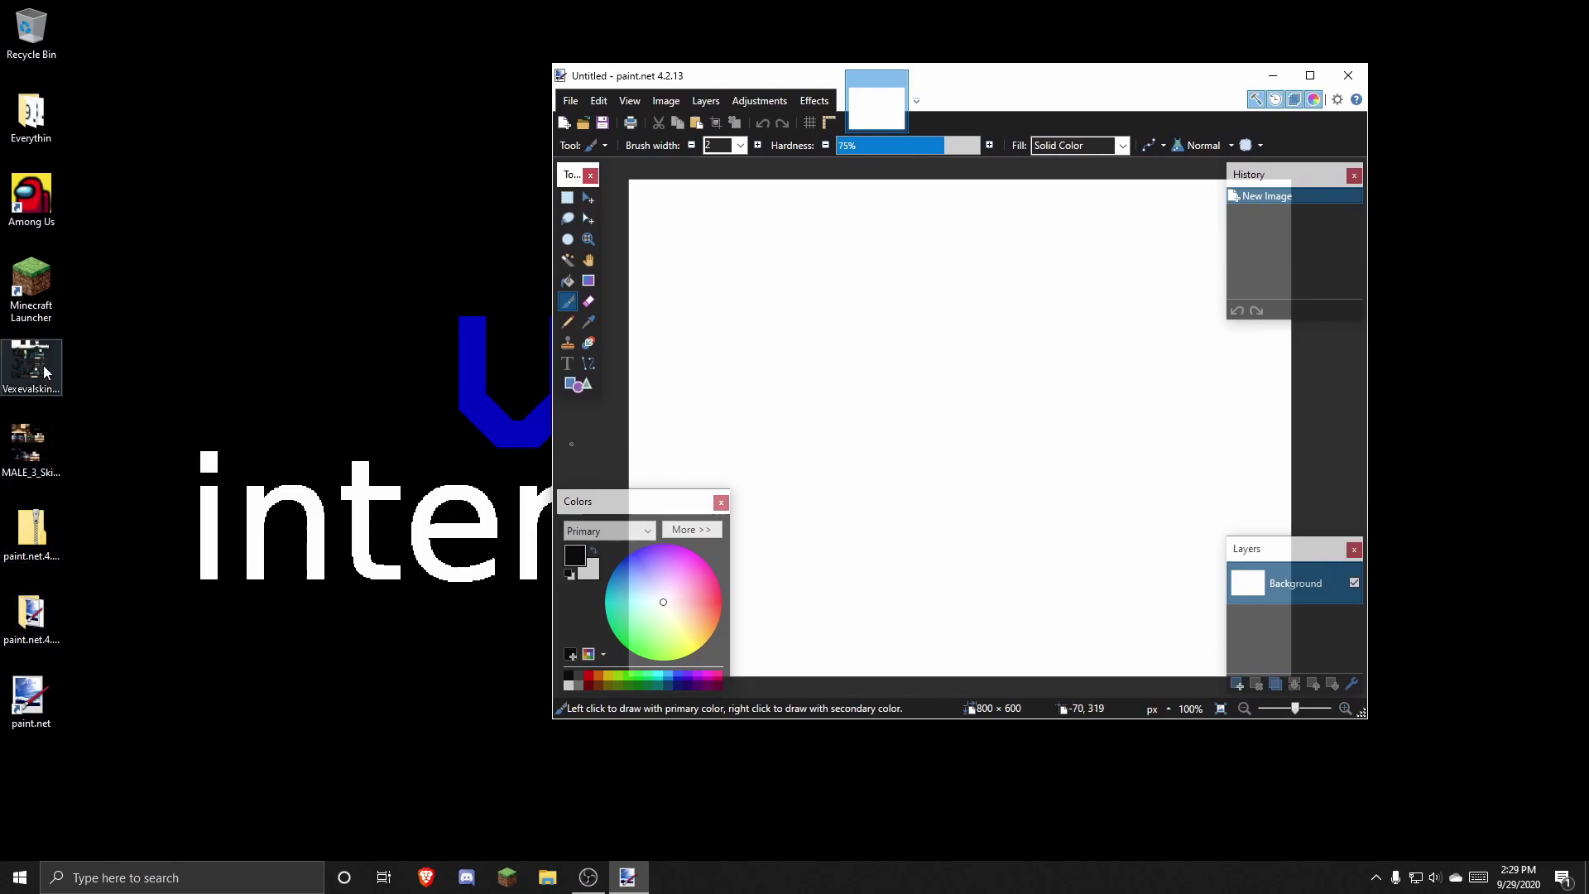
click(129, 432)
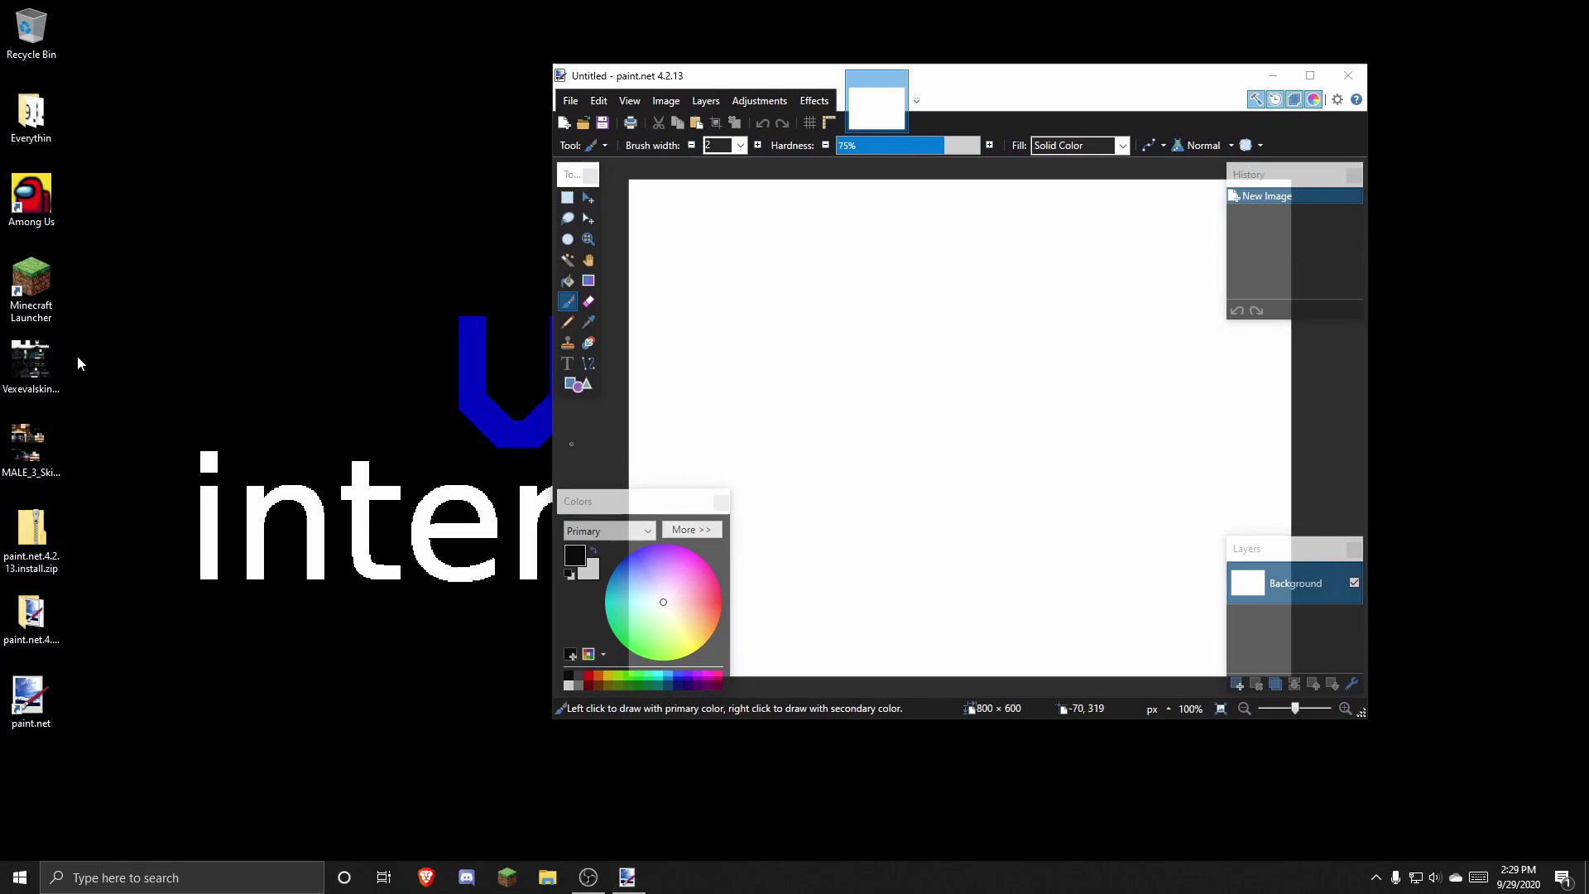
drag(33, 368, 588, 316)
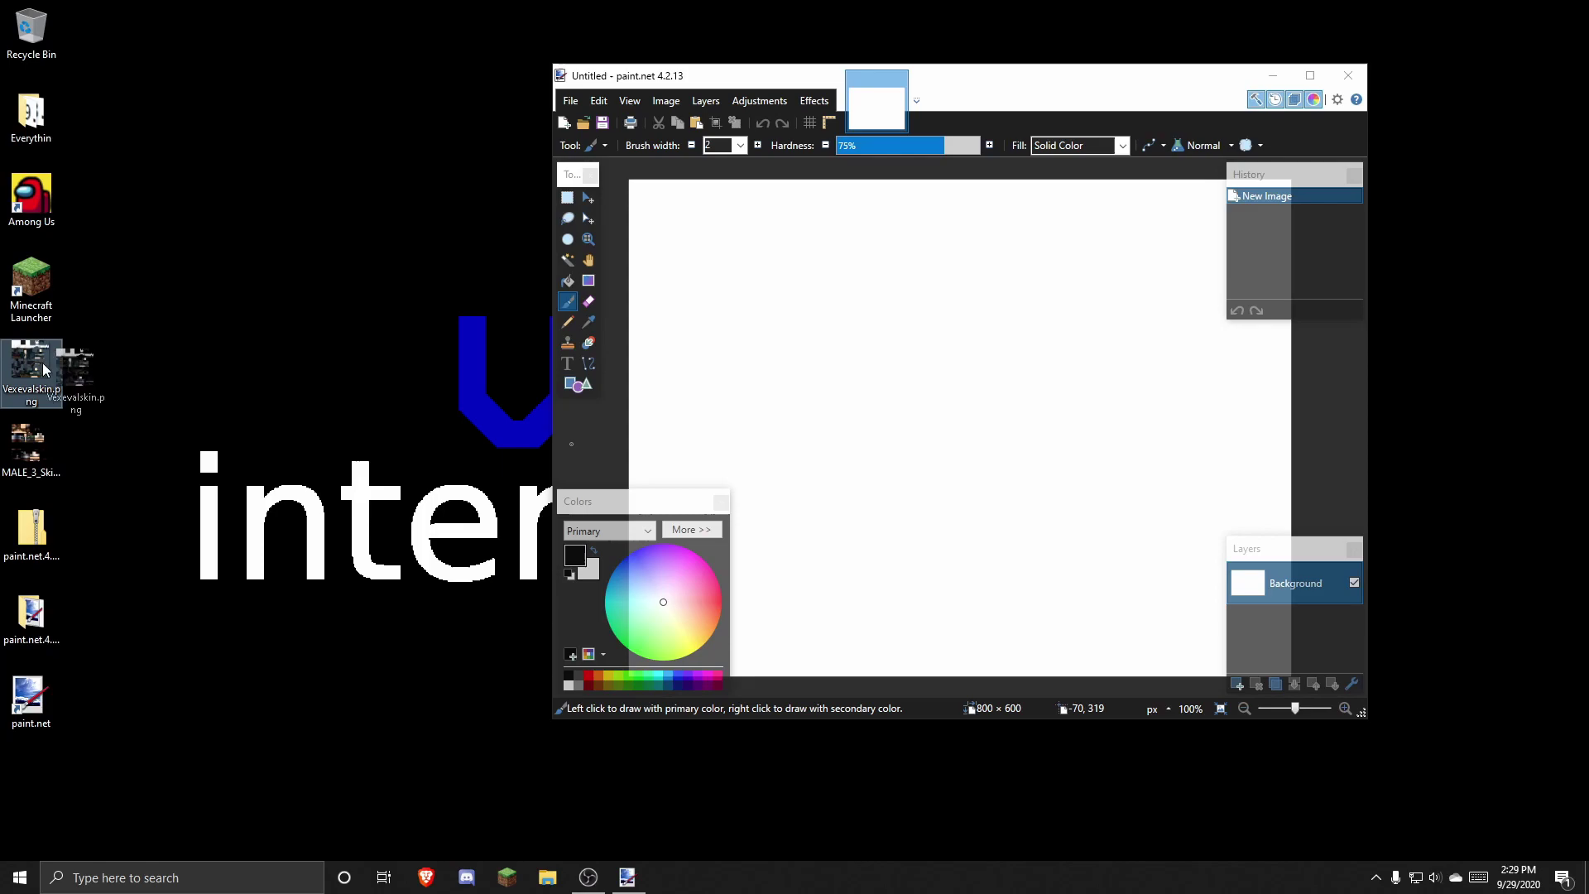
drag(588, 316, 851, 374)
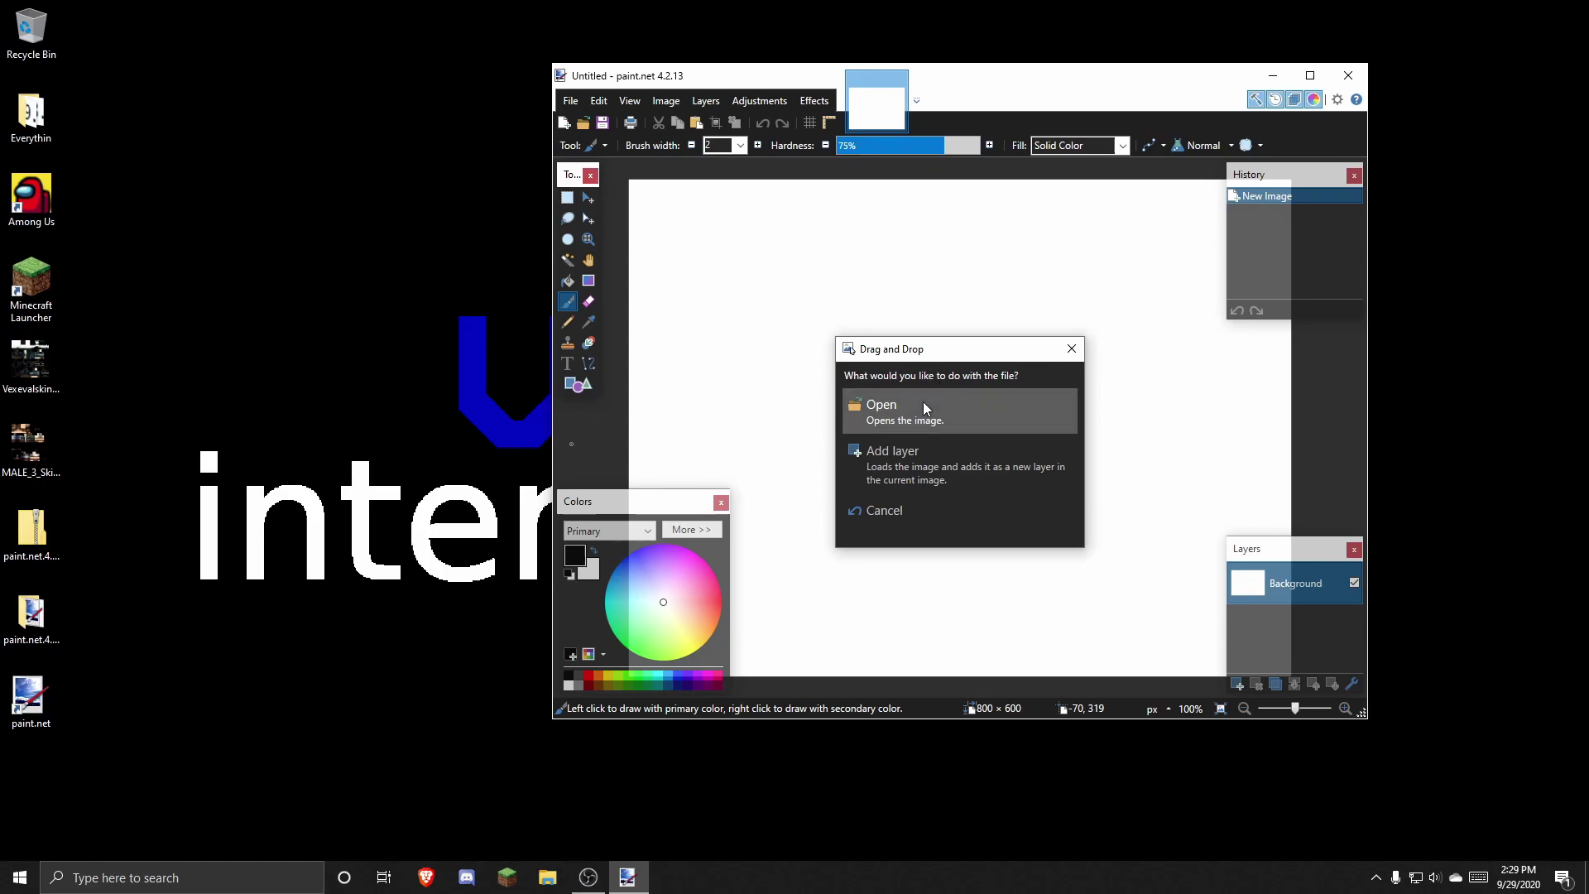
click(873, 395)
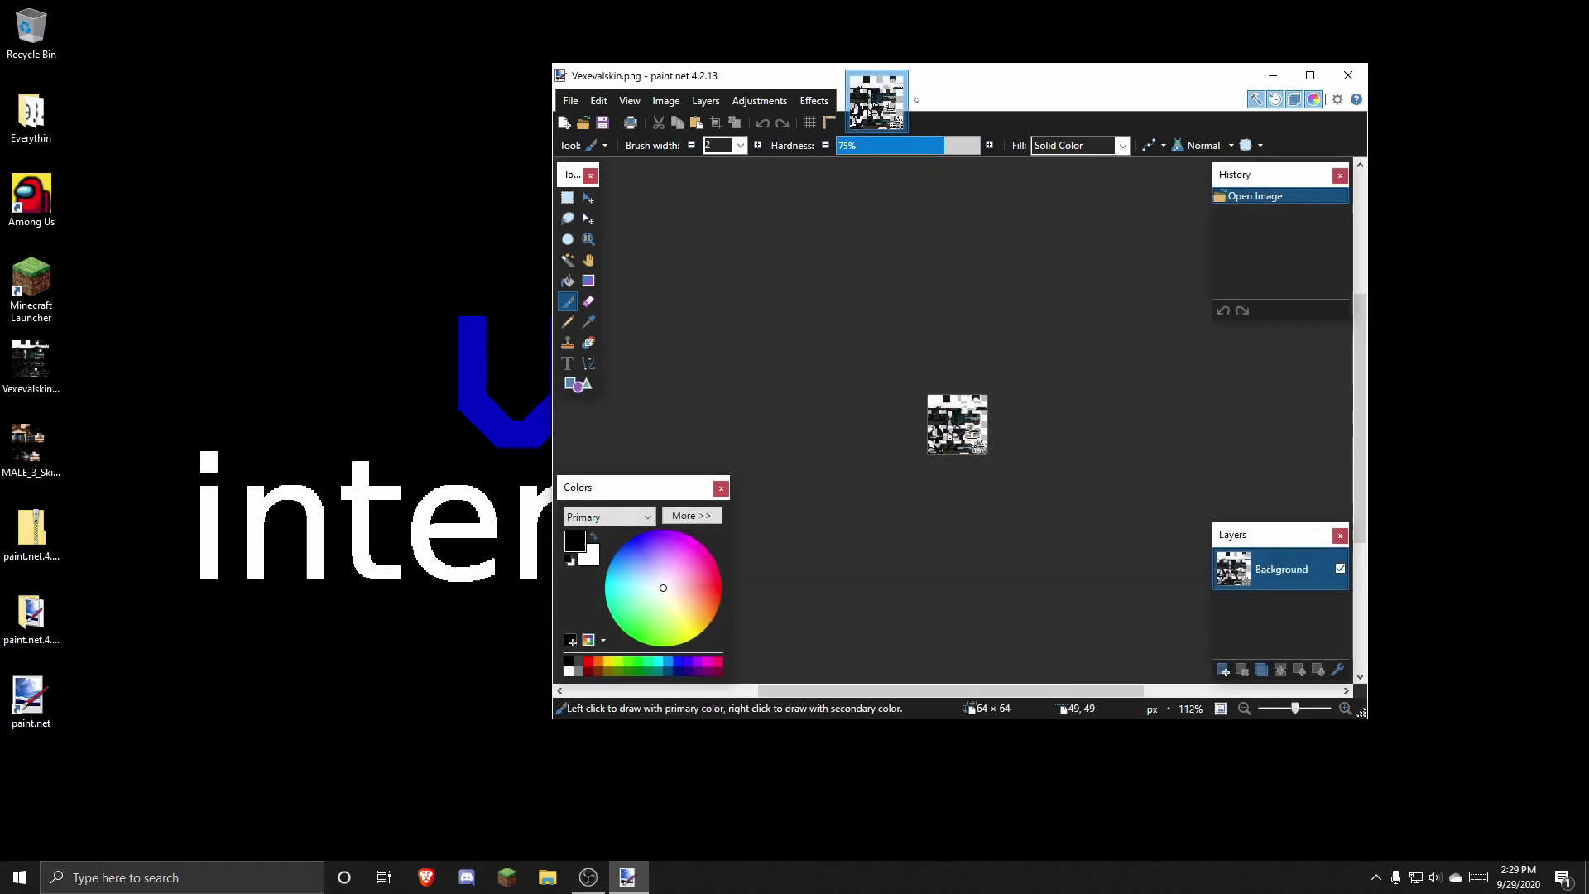
scroll(982, 460, up, 2)
scroll(979, 430, up, 3)
scroll(979, 427, up, 4)
scroll(979, 427, up, 1)
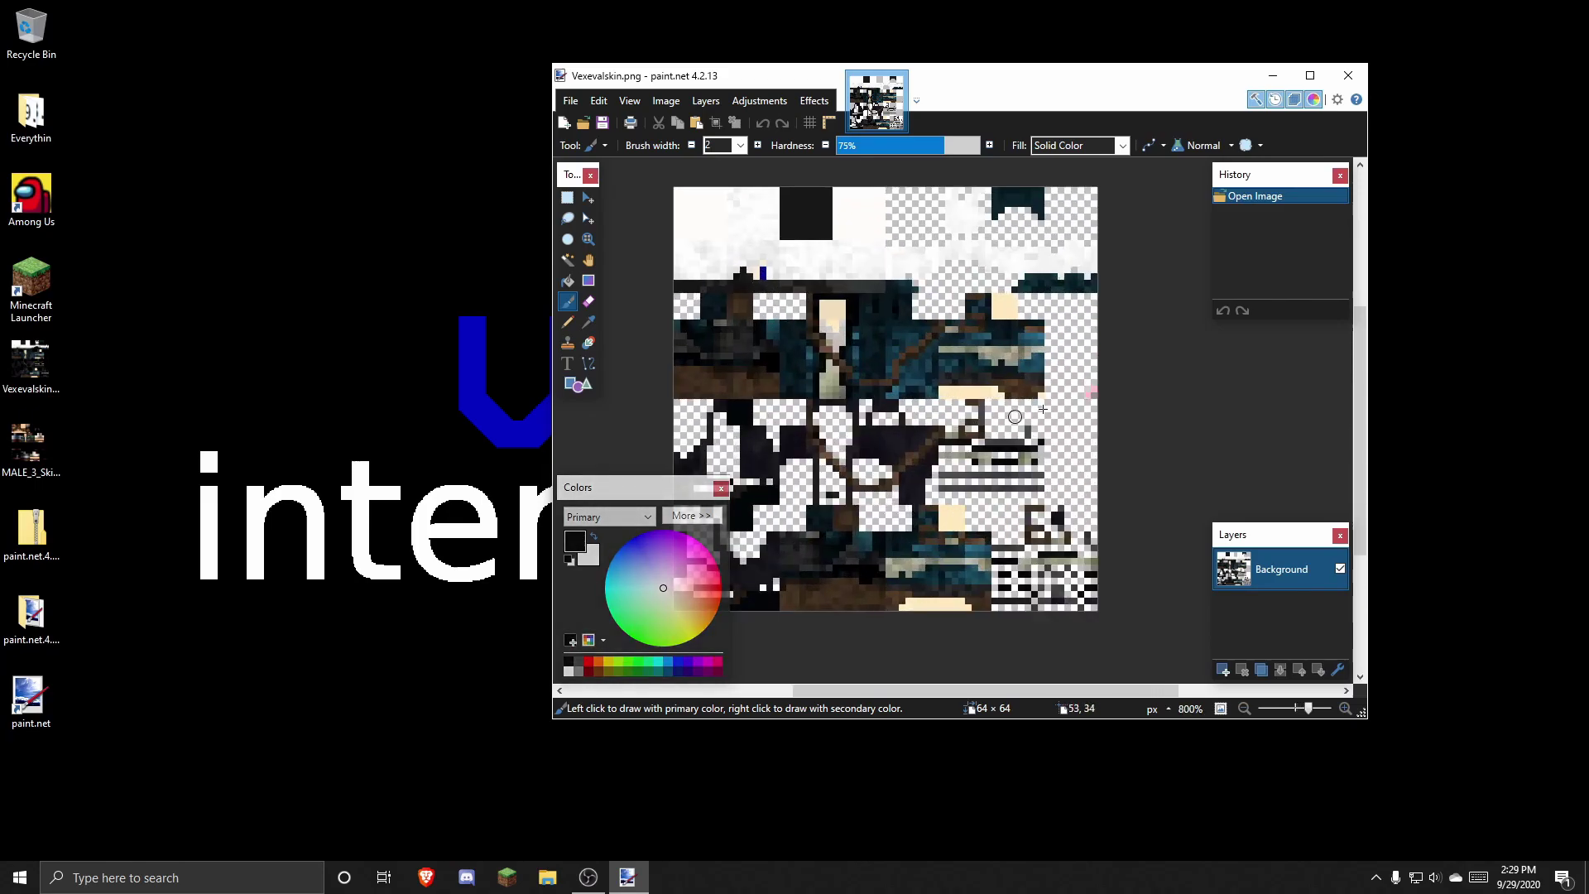
mouse_move(1136, 406)
mouse_down()
mouse_move(1169, 413)
mouse_move(1207, 393)
mouse_move(1135, 351)
mouse_move(1205, 376)
mouse_move(1200, 416)
mouse_move(1200, 391)
mouse_up()
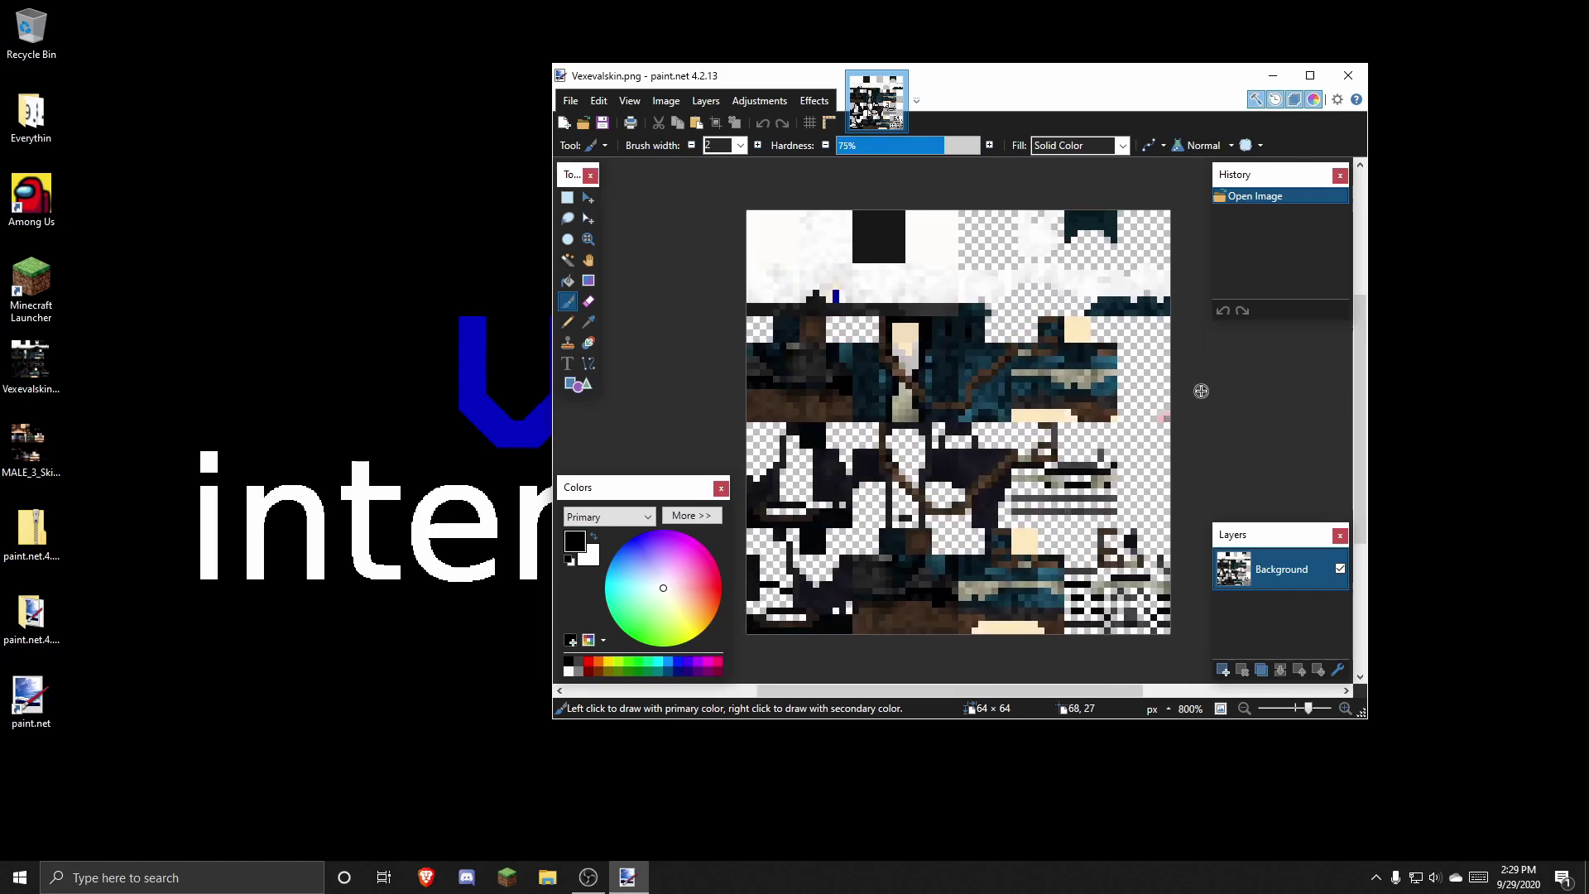
scroll(1201, 390, down, 1)
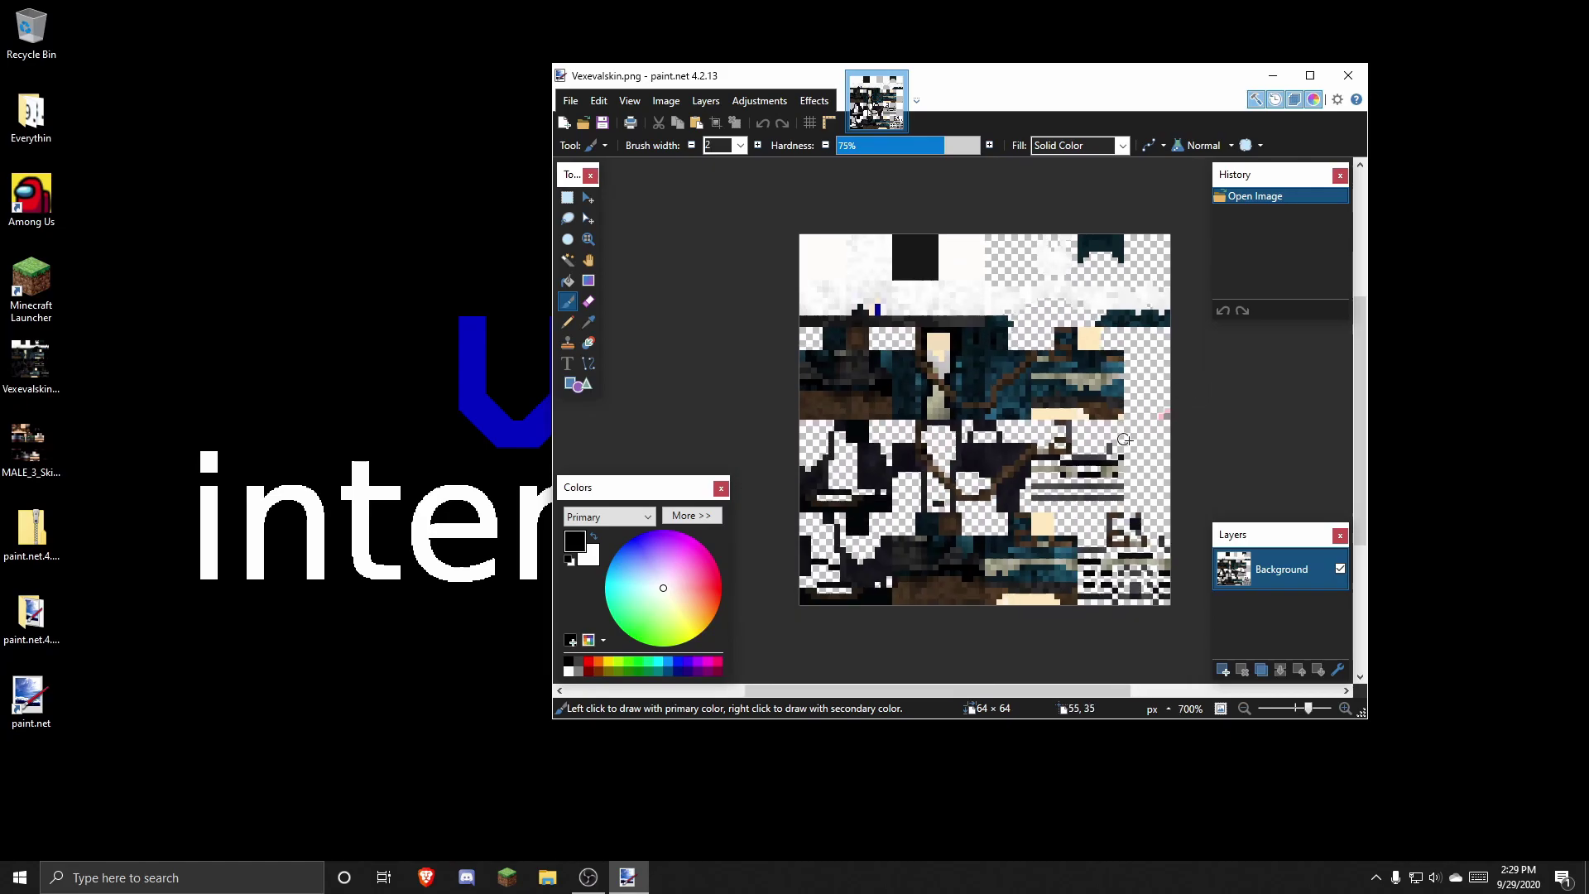
scroll(1218, 407, right, 1)
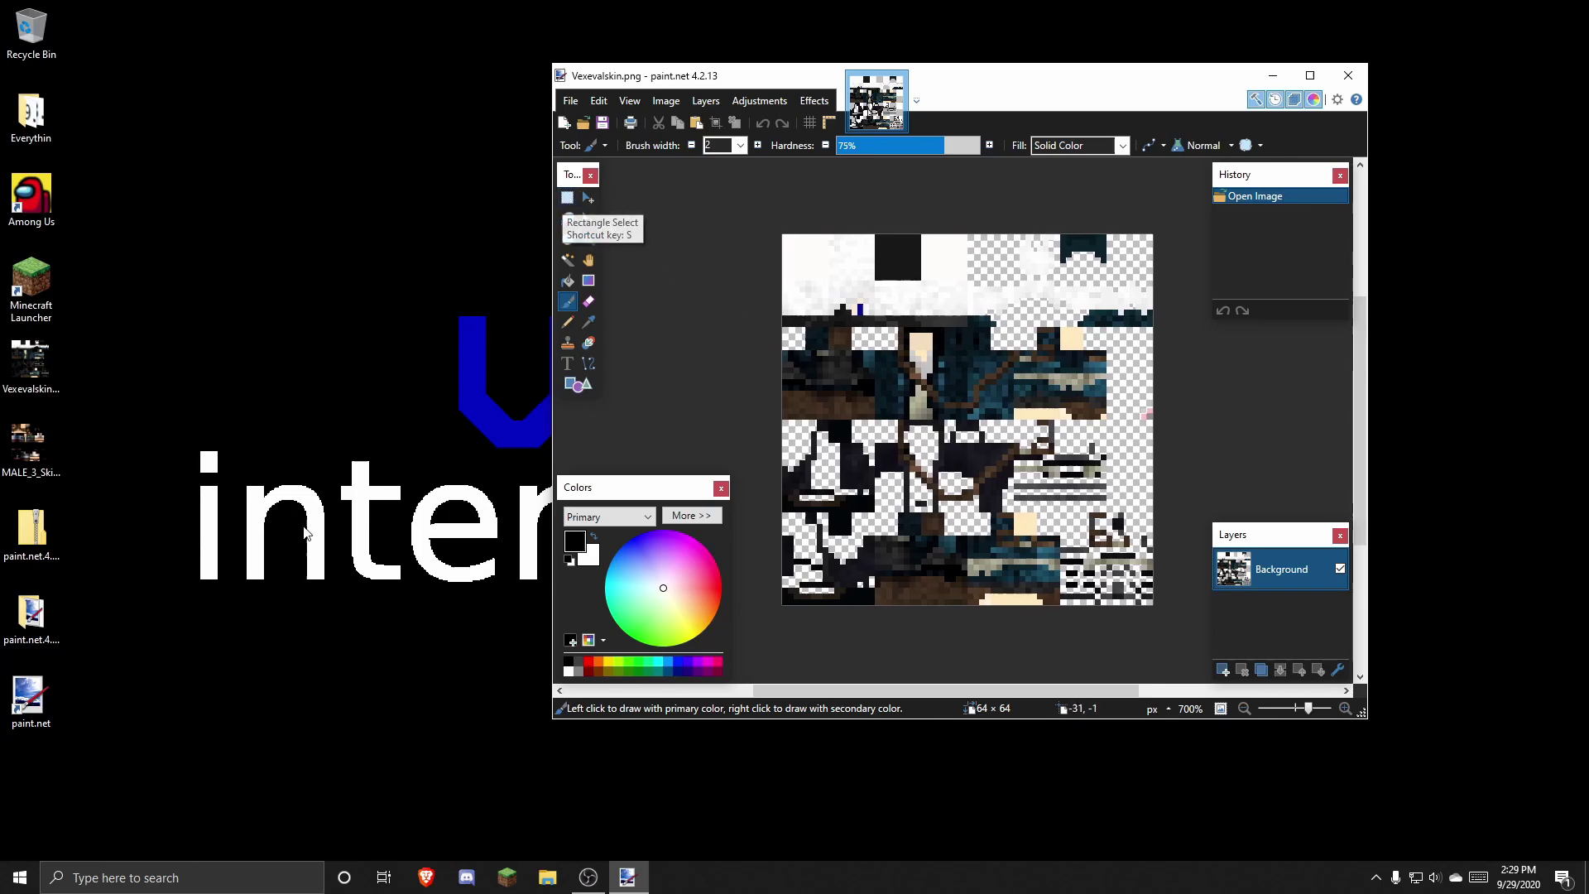
double_click(28, 693)
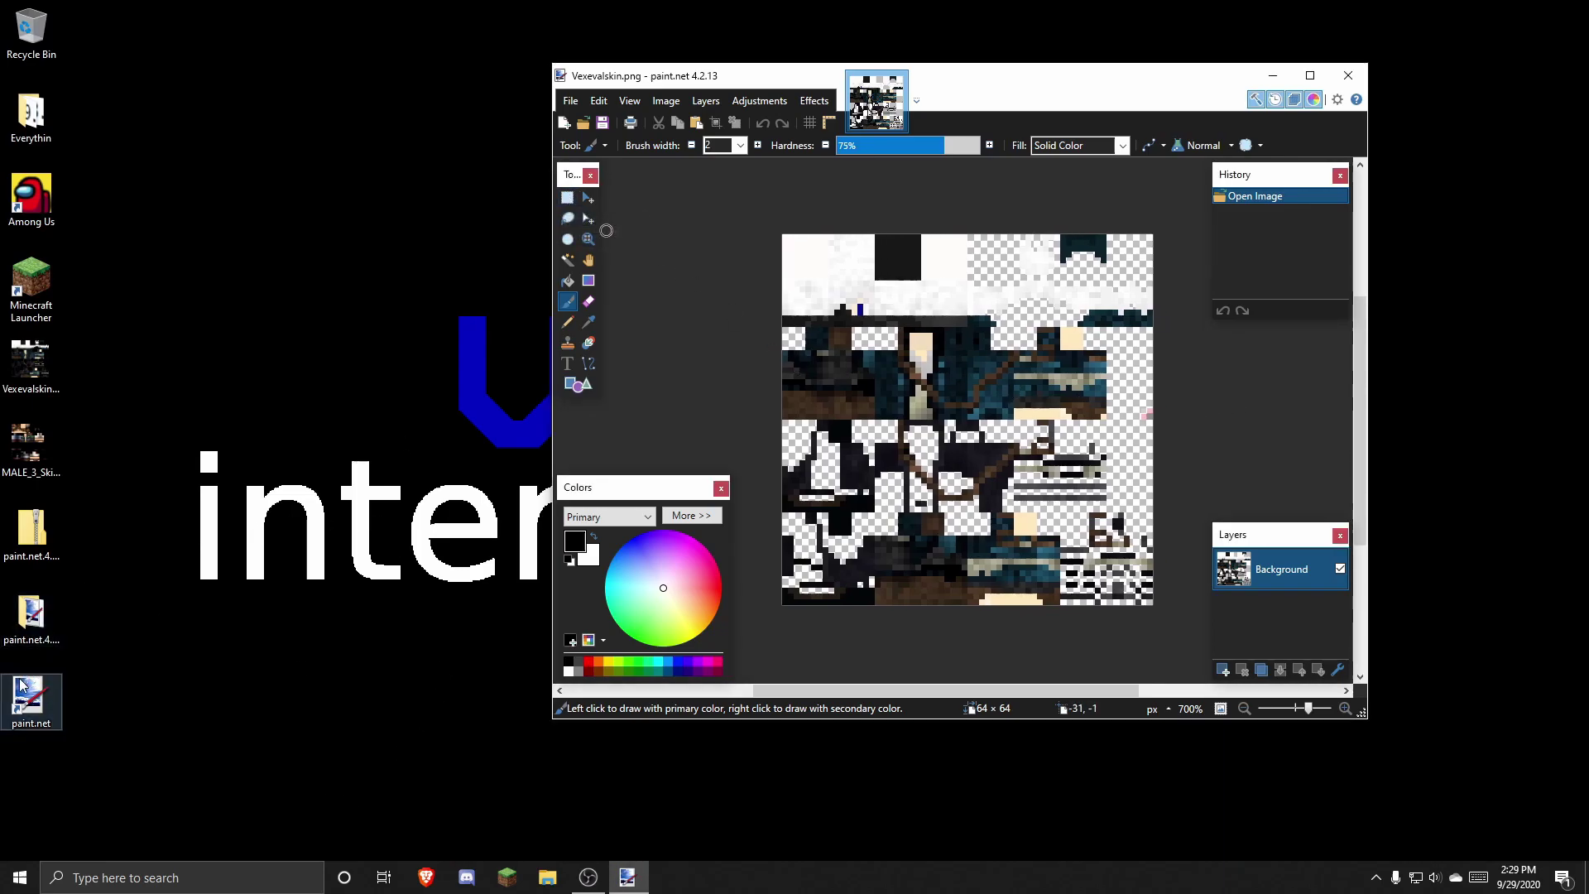
drag(933, 67, 950, 79)
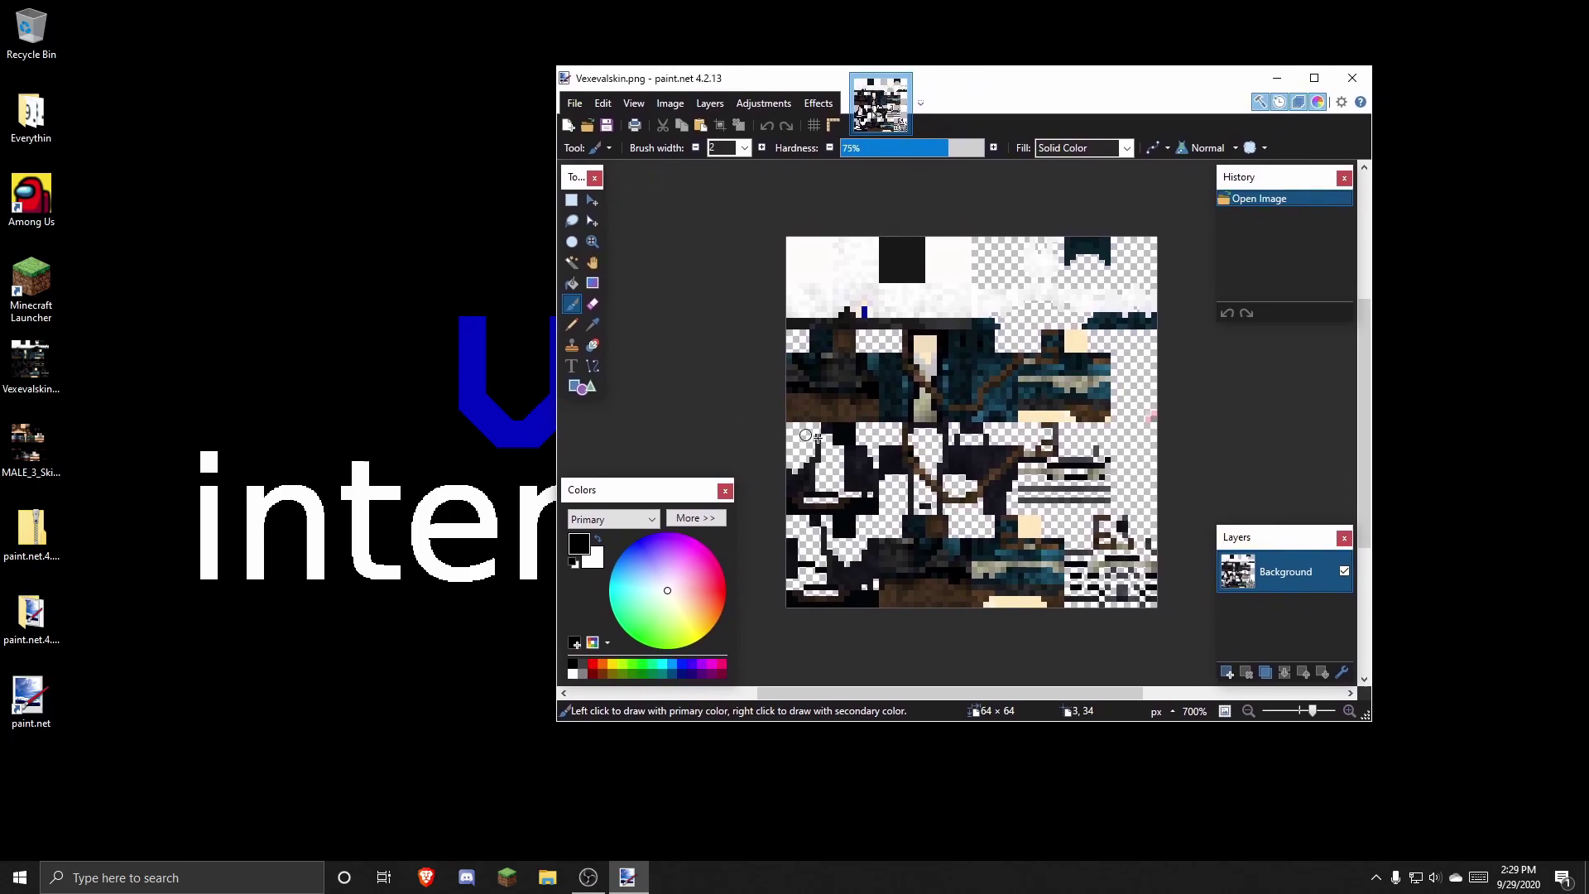
Rectangle-select the full-width top 64×16 head band of the Vexevalskin image
click(571, 201)
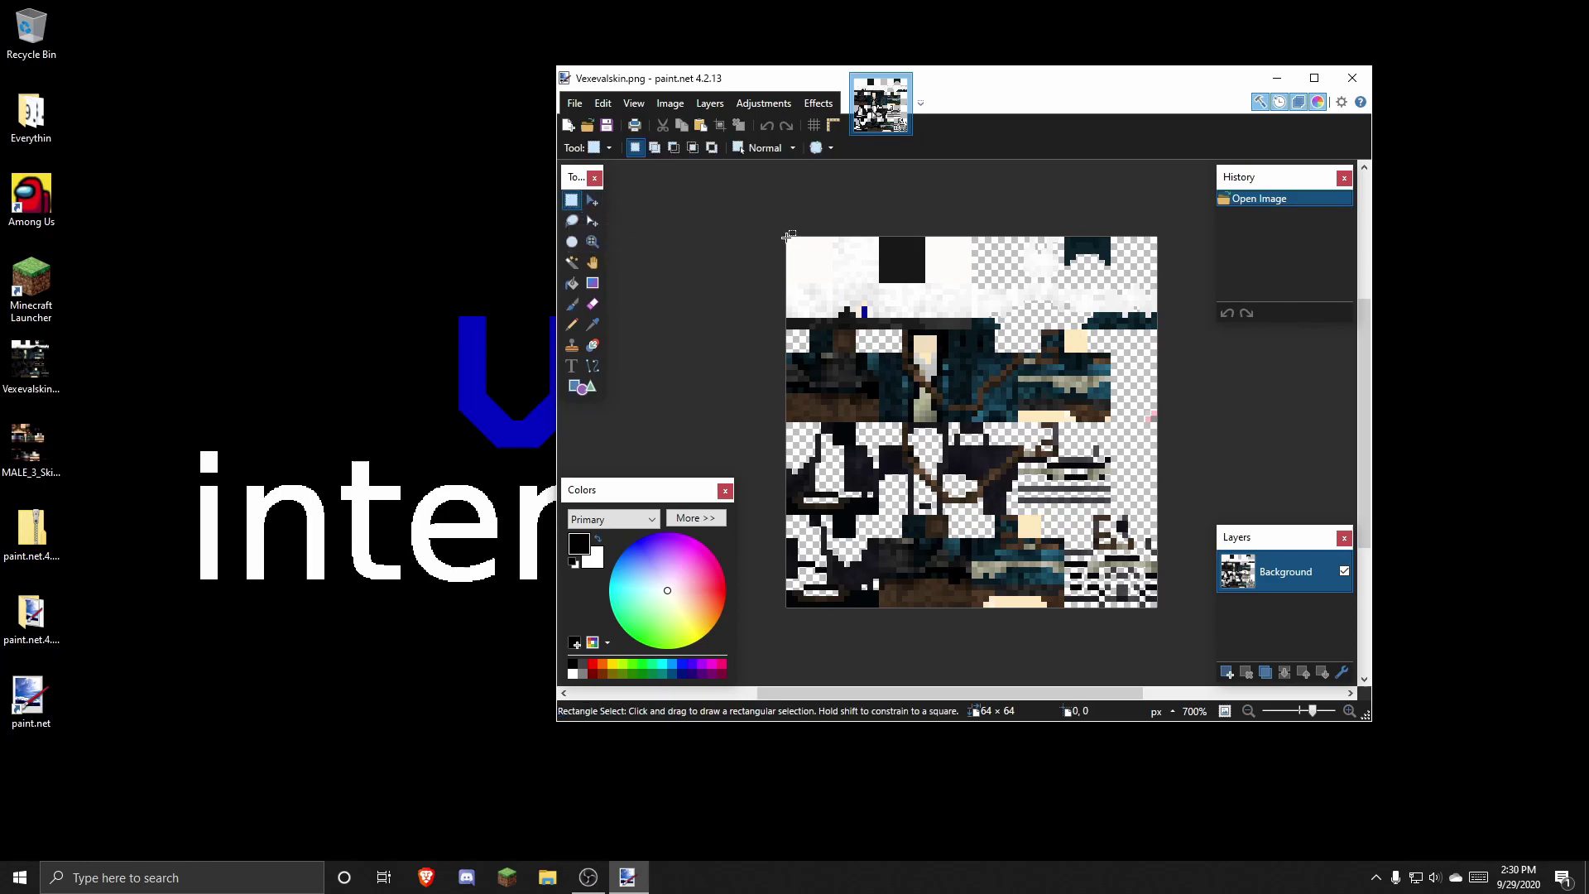
drag(787, 238, 1126, 326)
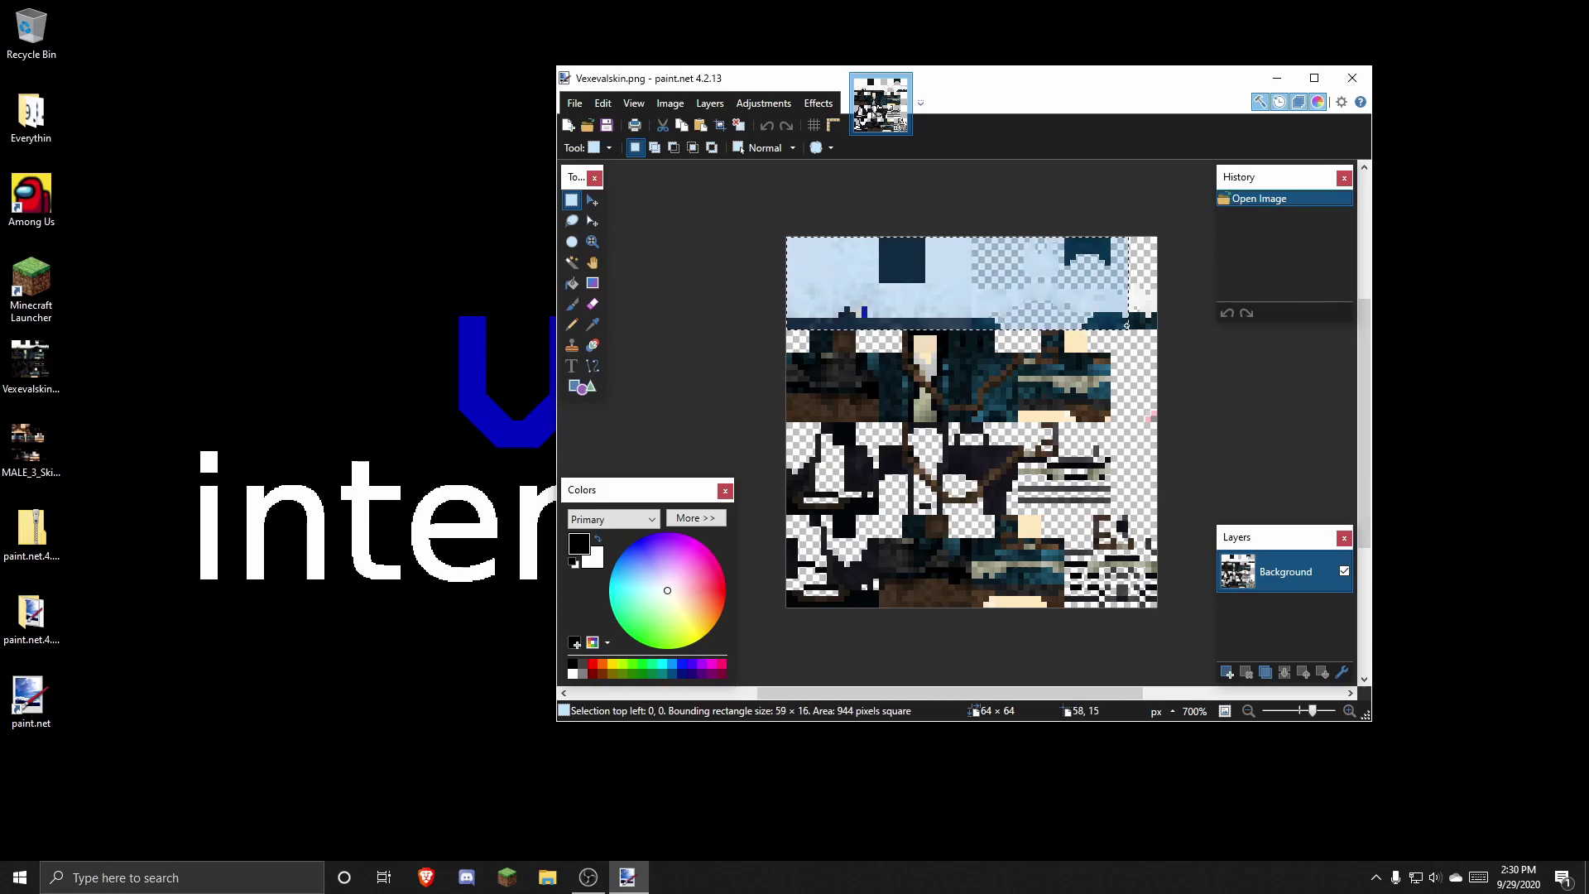
drag(1126, 326, 1158, 328)
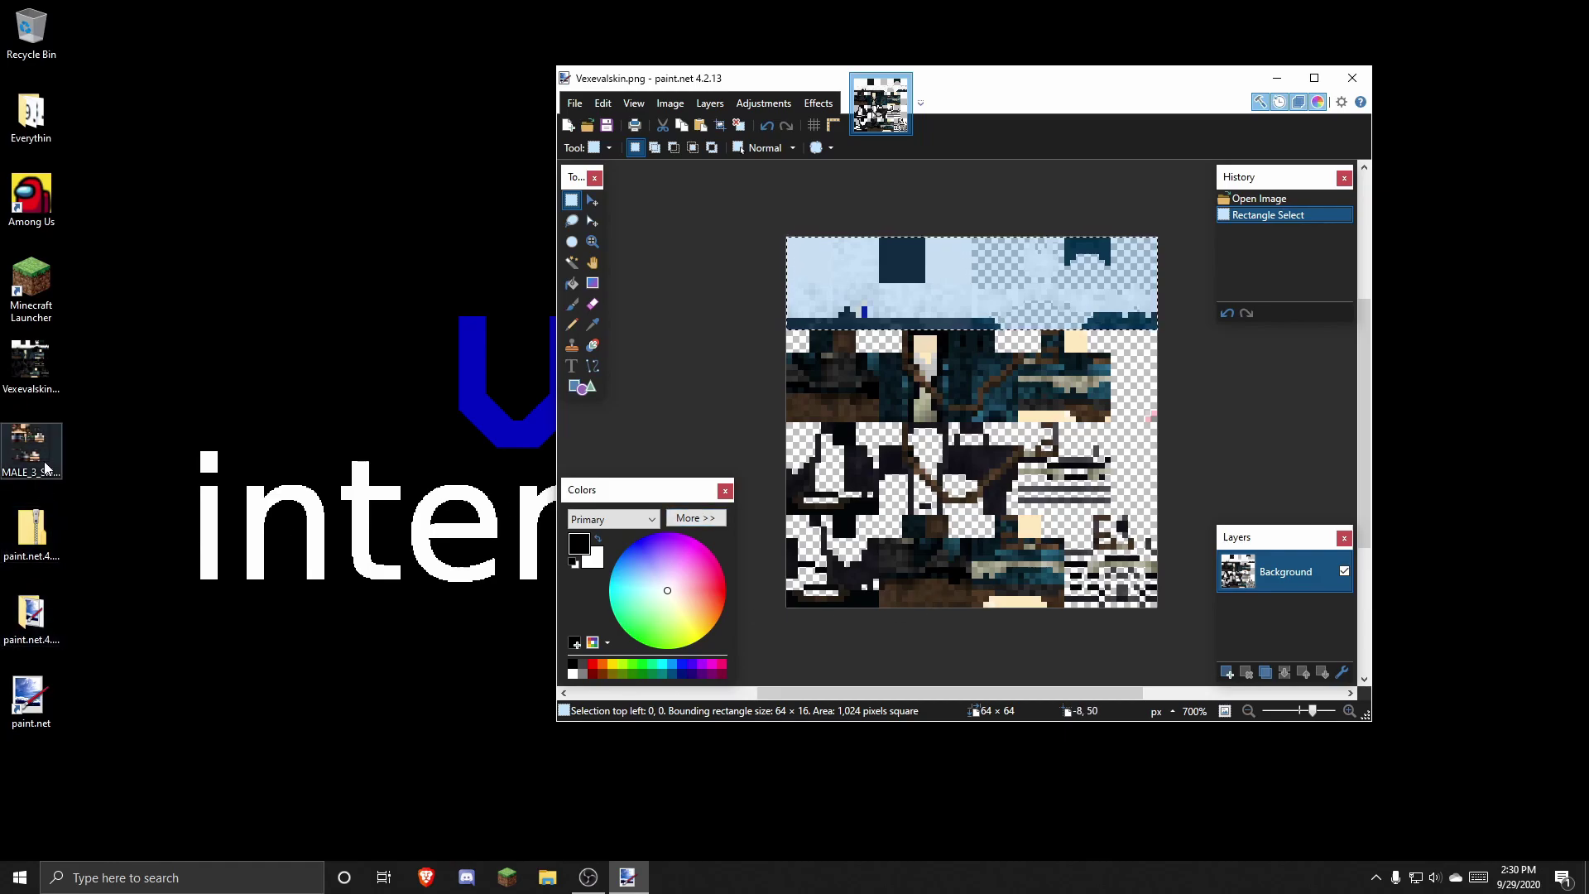
Open MALE_3_Skin.png in paint.net and zoom in on its top rows
drag(43, 455, 751, 420)
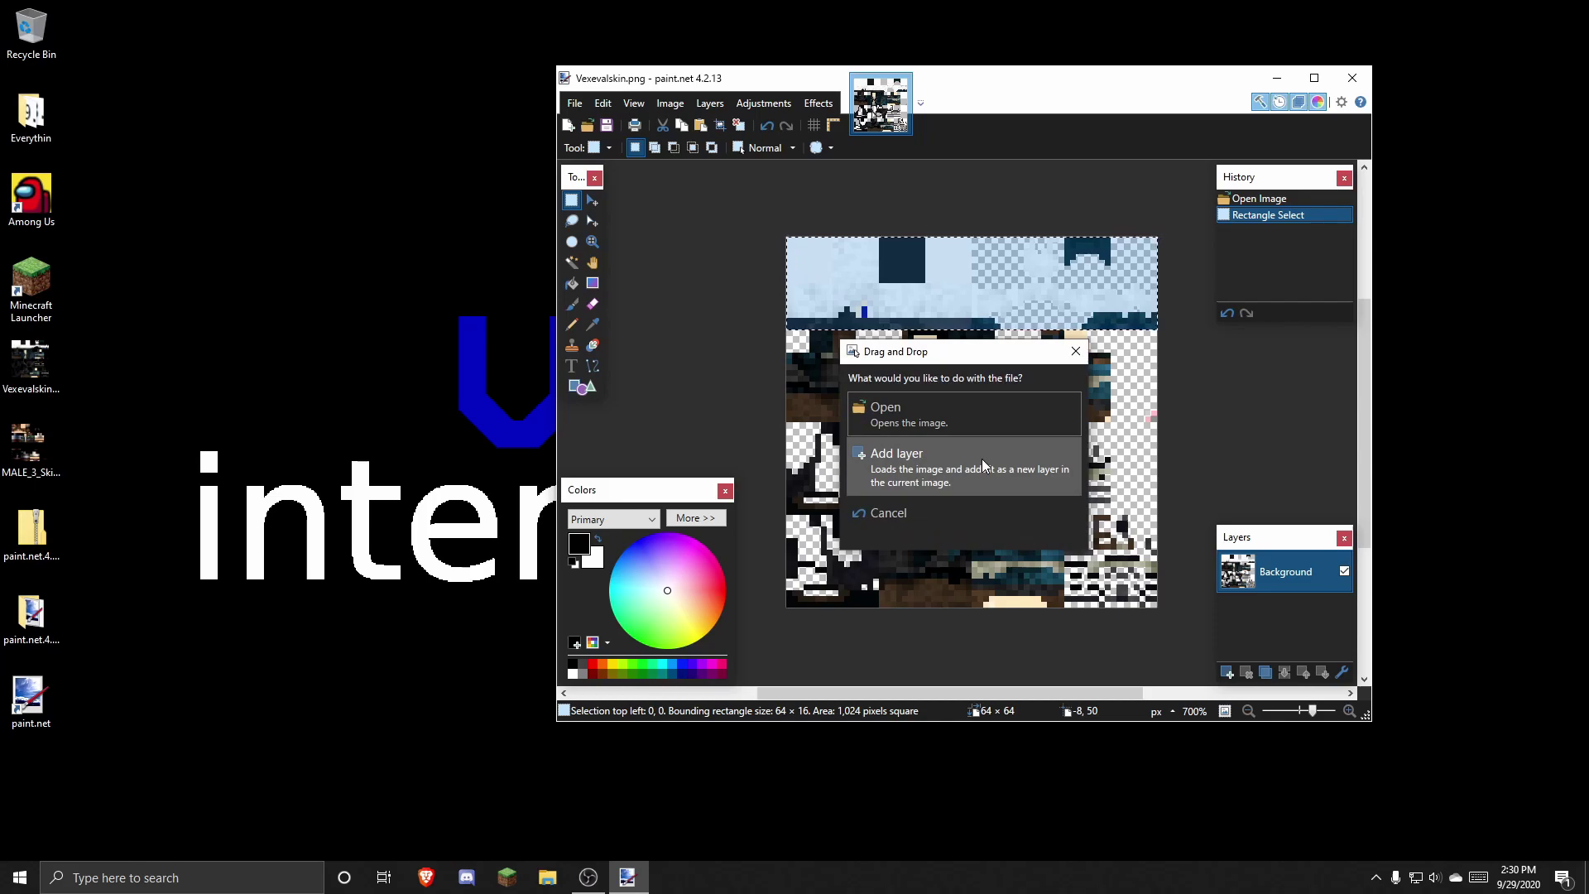
click(986, 417)
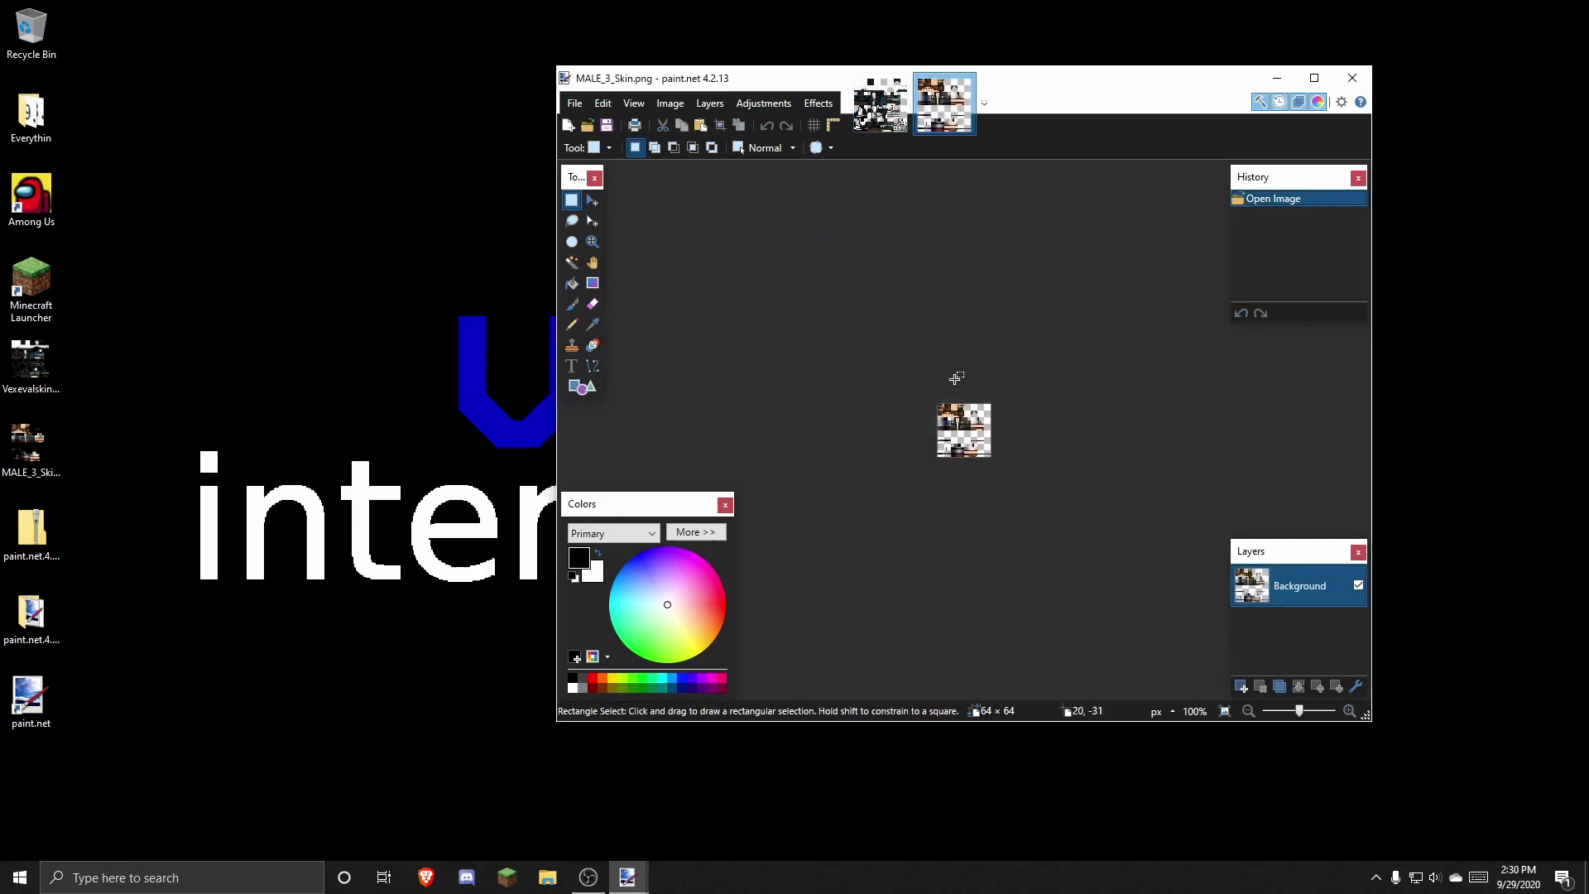
scroll(959, 464, up, 4)
scroll(977, 571, up, 4)
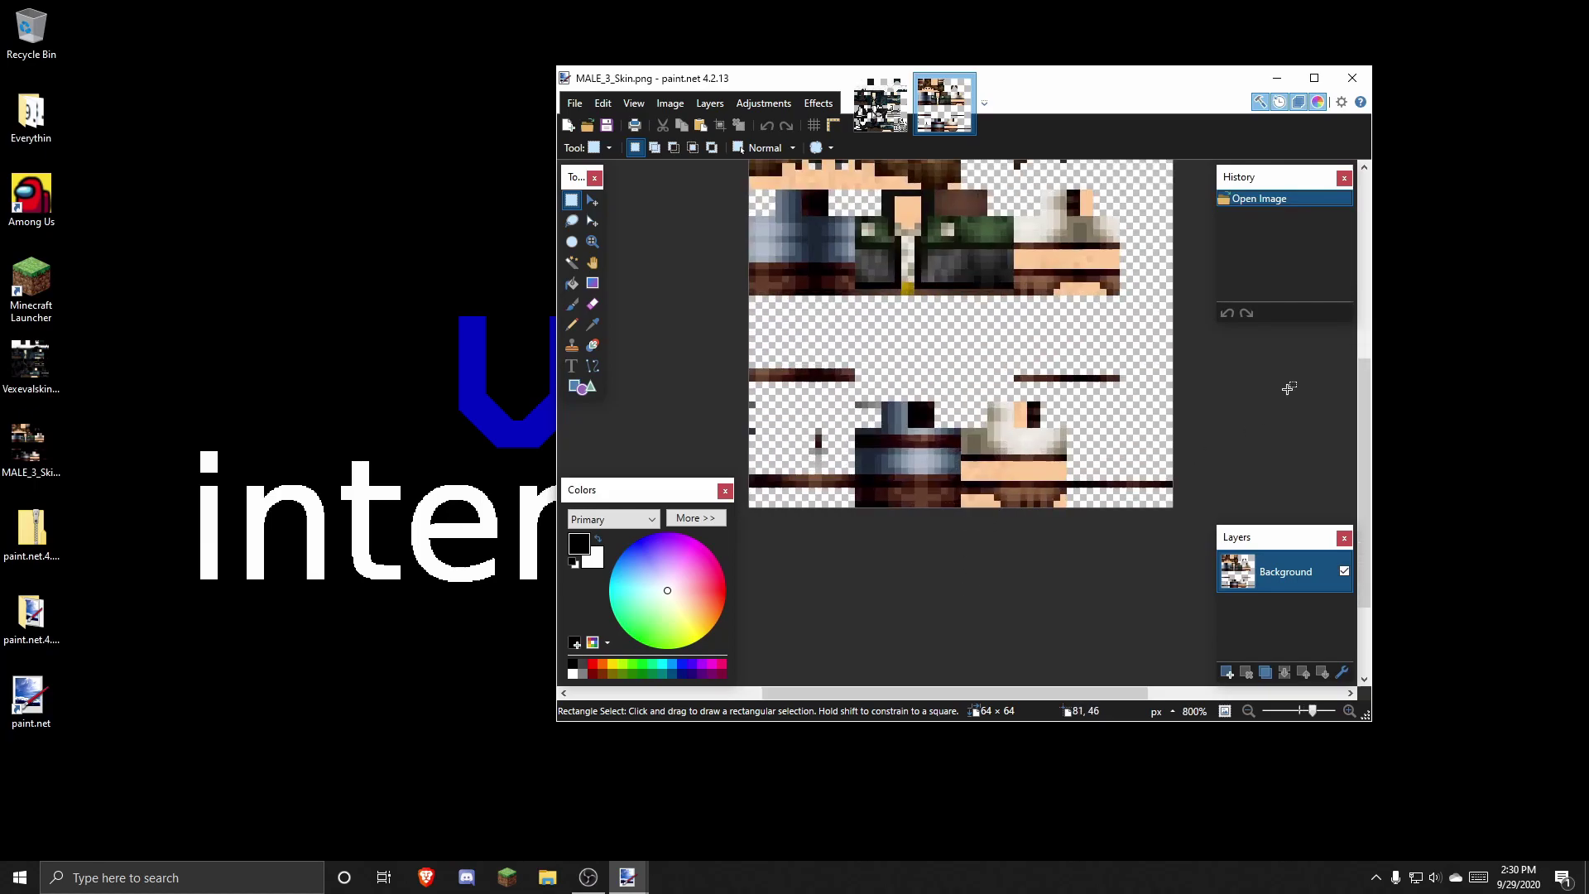
drag(1287, 388, 1190, 528)
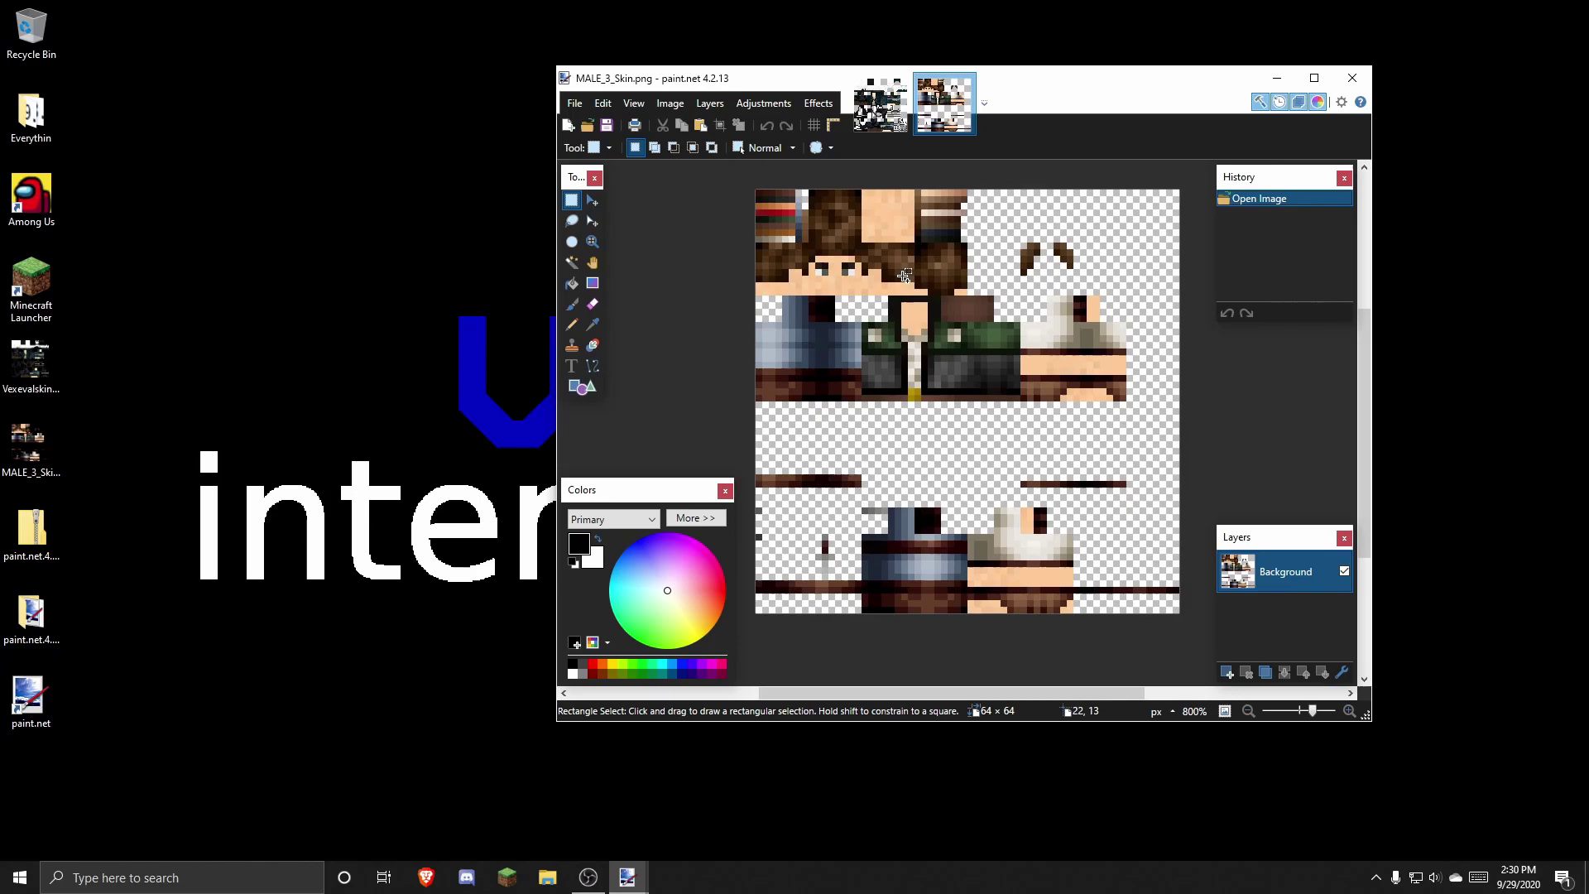
Paste the Vexevalskin head band over the top 64×16 rows of MALE_3_Skin
key(ctrl+v)
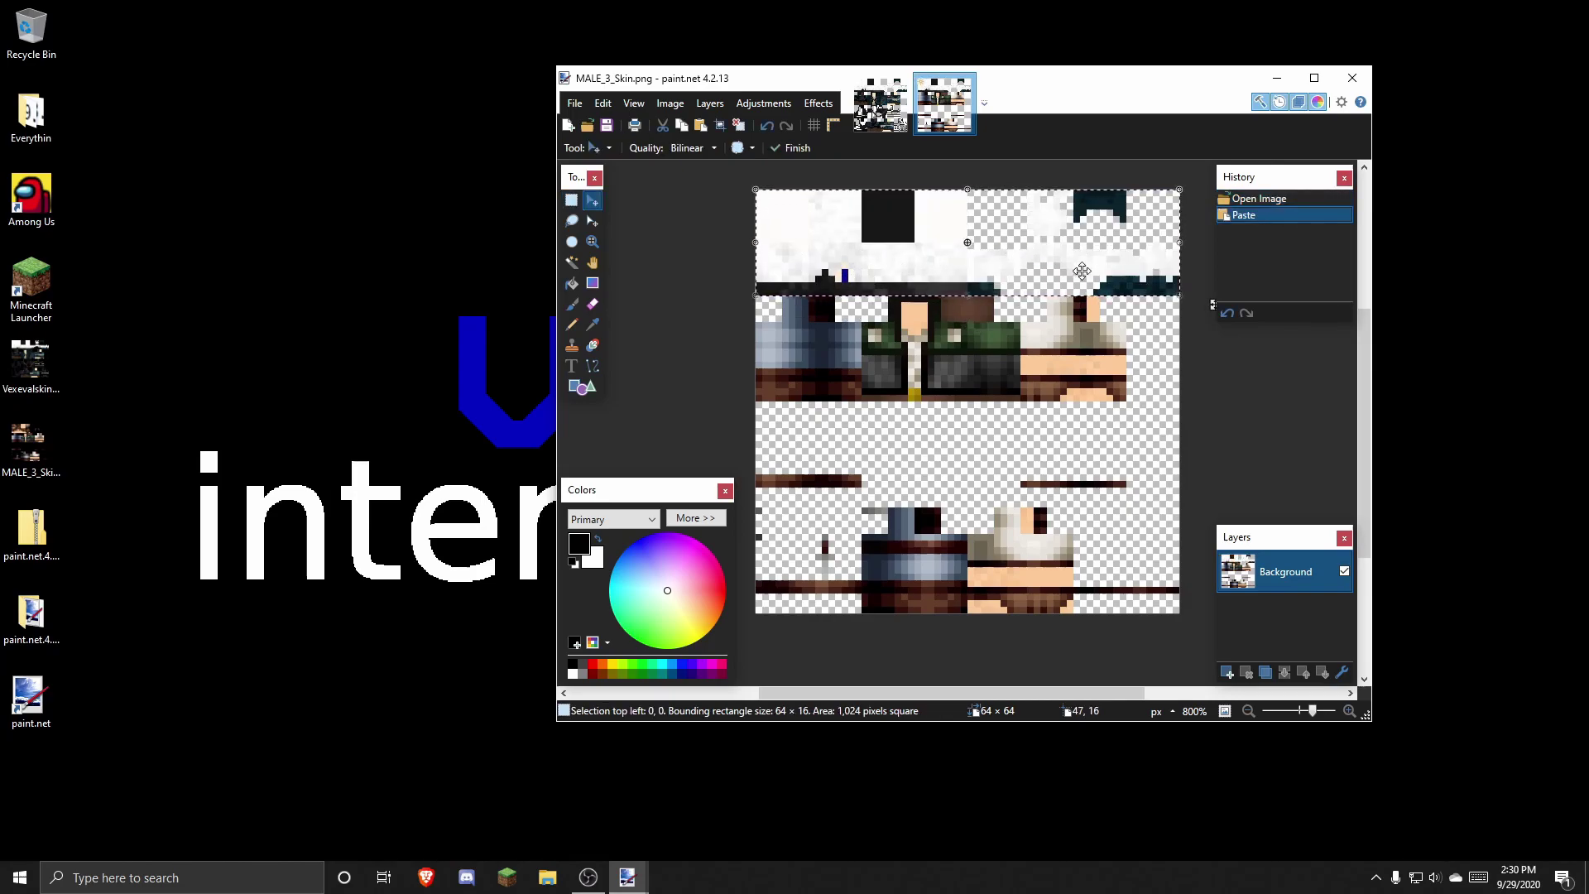
click(1171, 364)
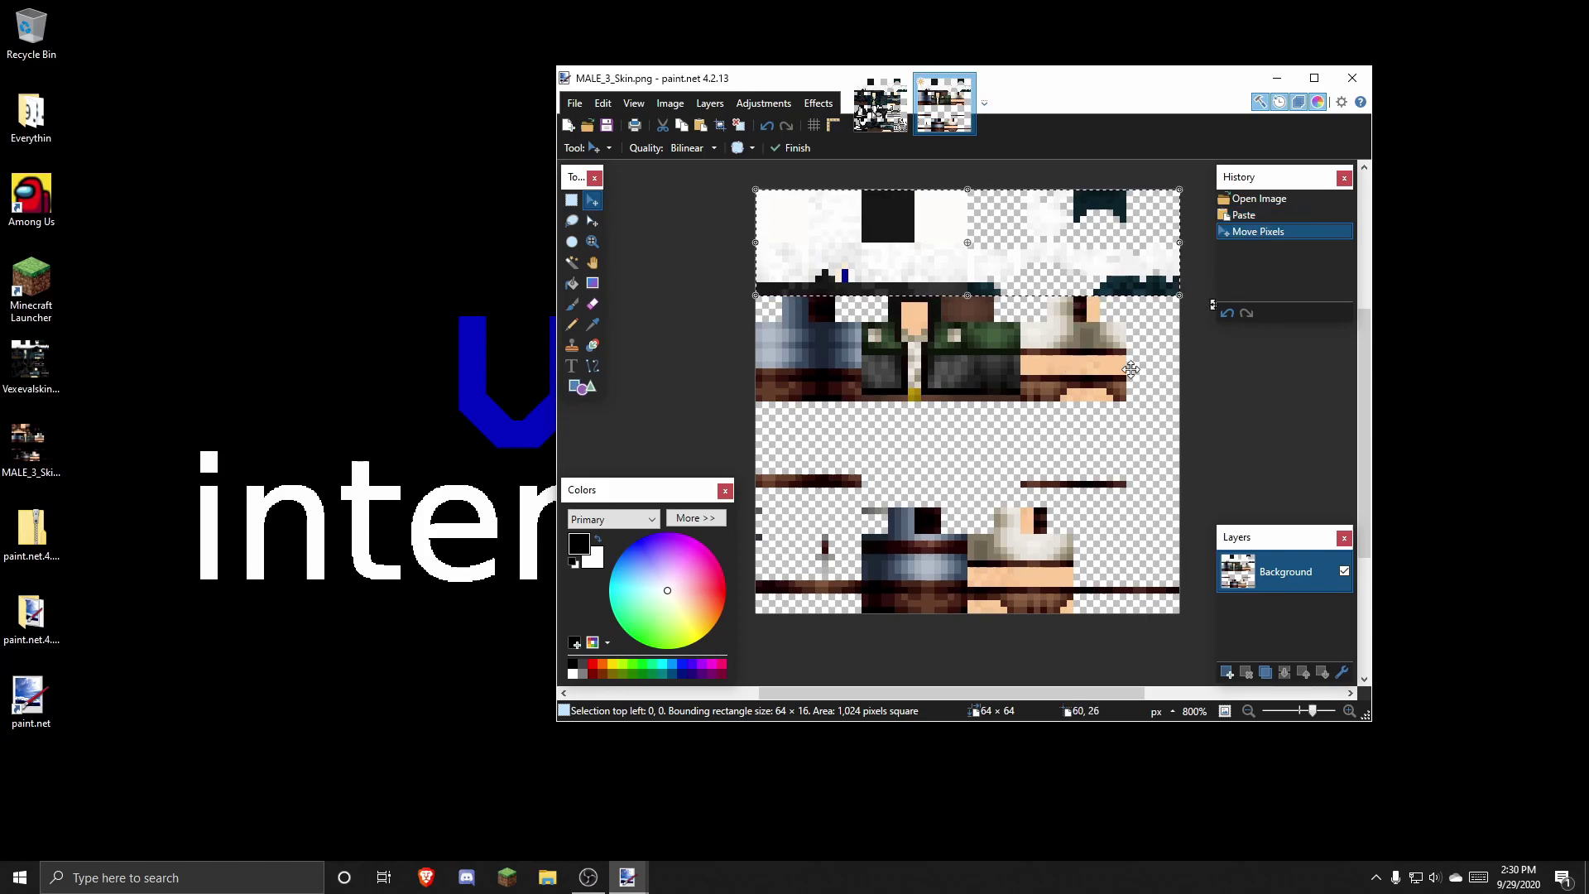
click(880, 103)
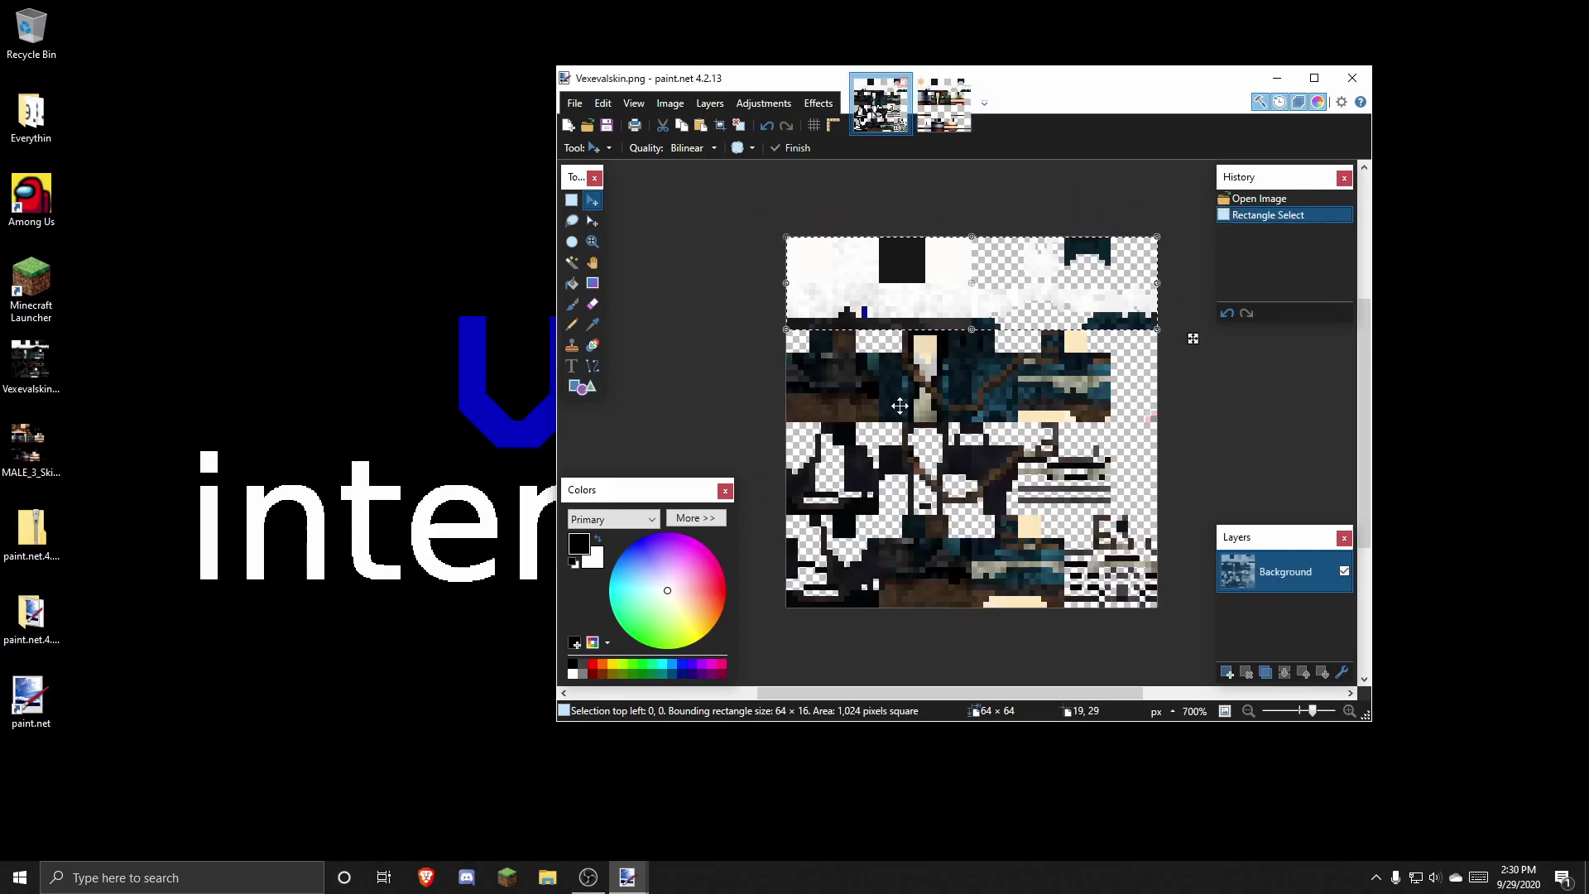
click(947, 104)
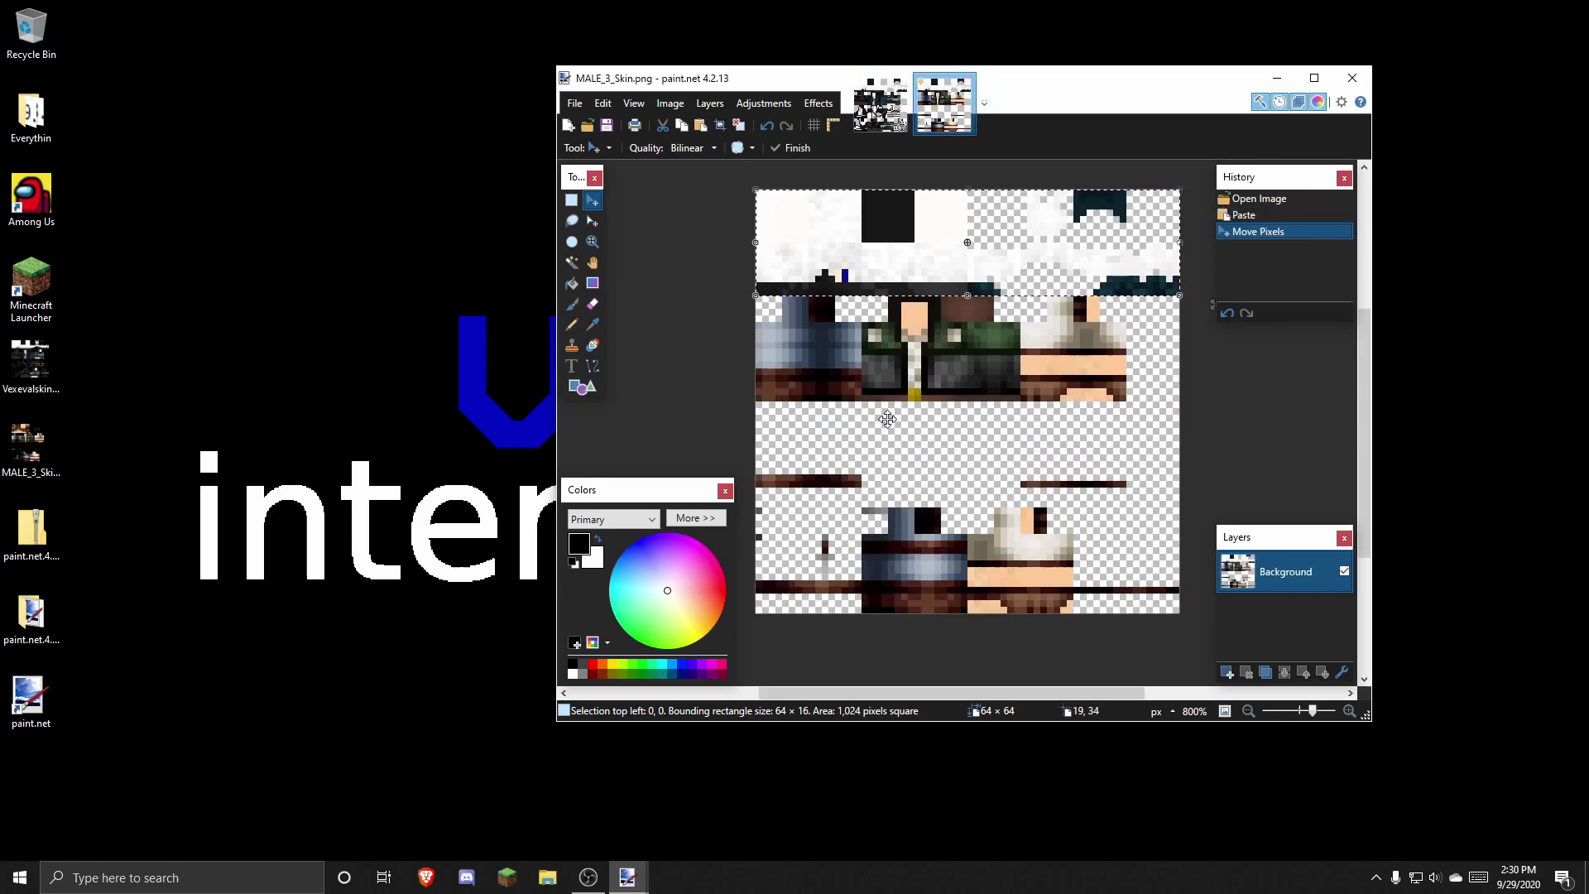
Save MALE_3_Skin as a PNG with Bit Depth left on Auto-detect
key(ctrl+s)
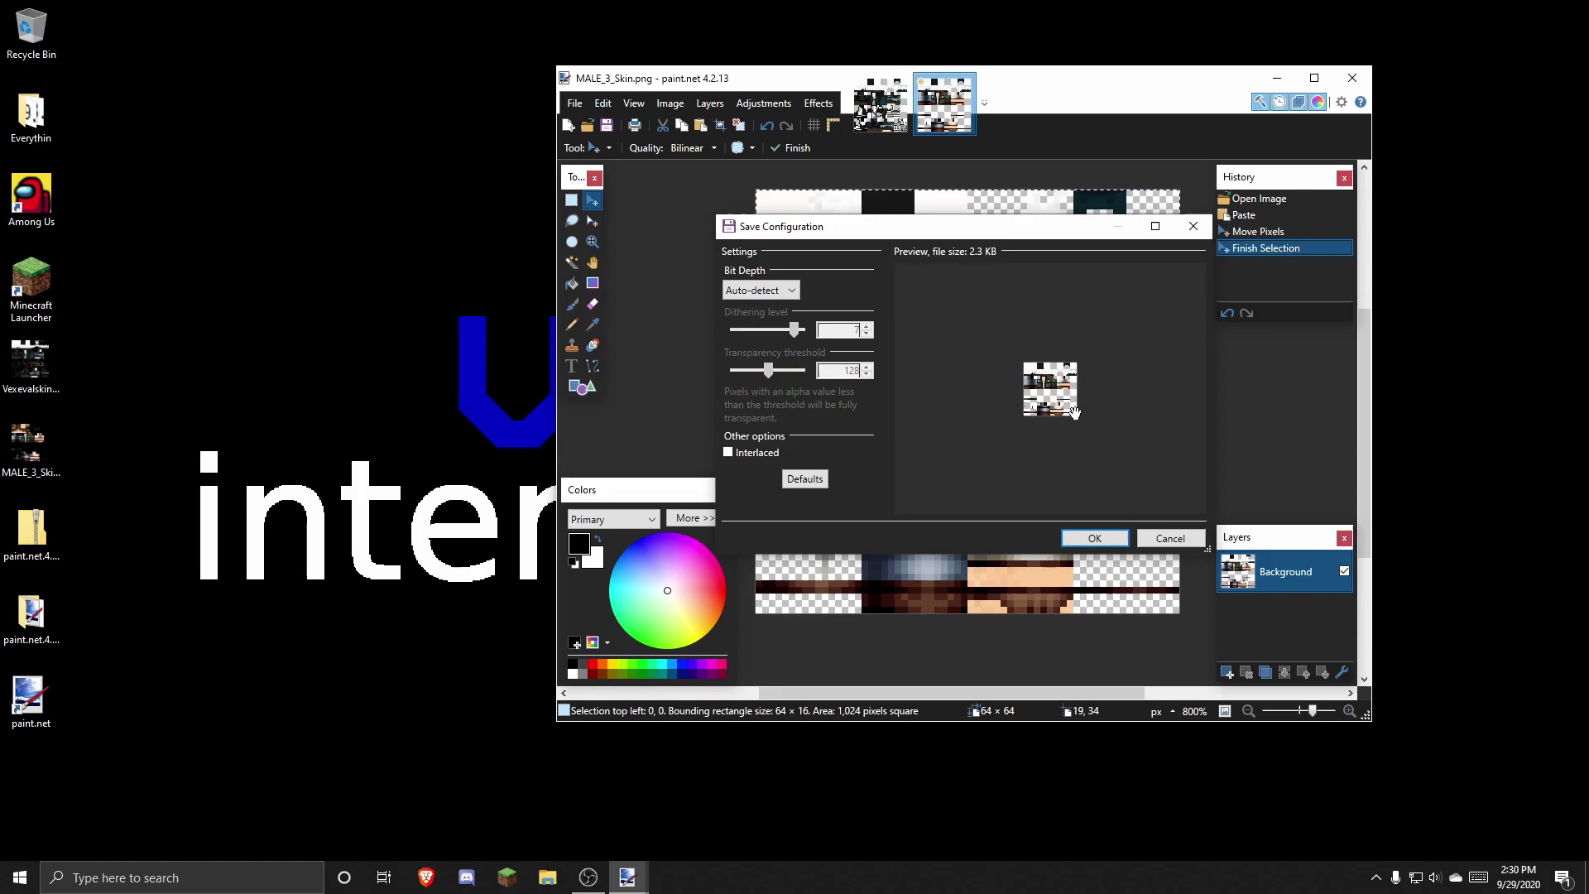
click(783, 294)
click(790, 291)
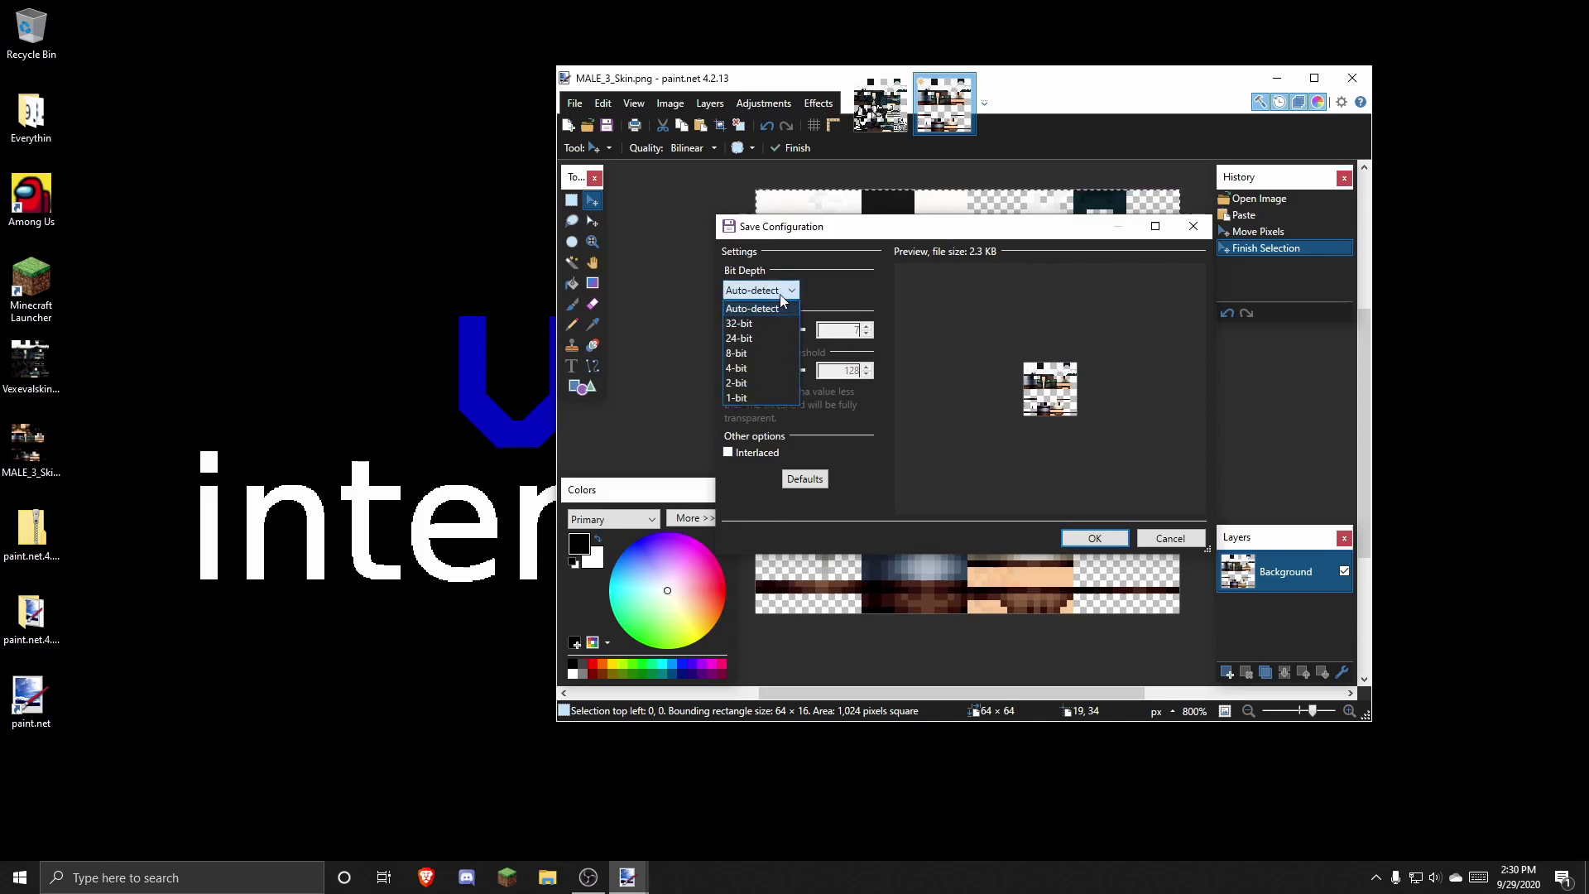
click(780, 294)
click(770, 297)
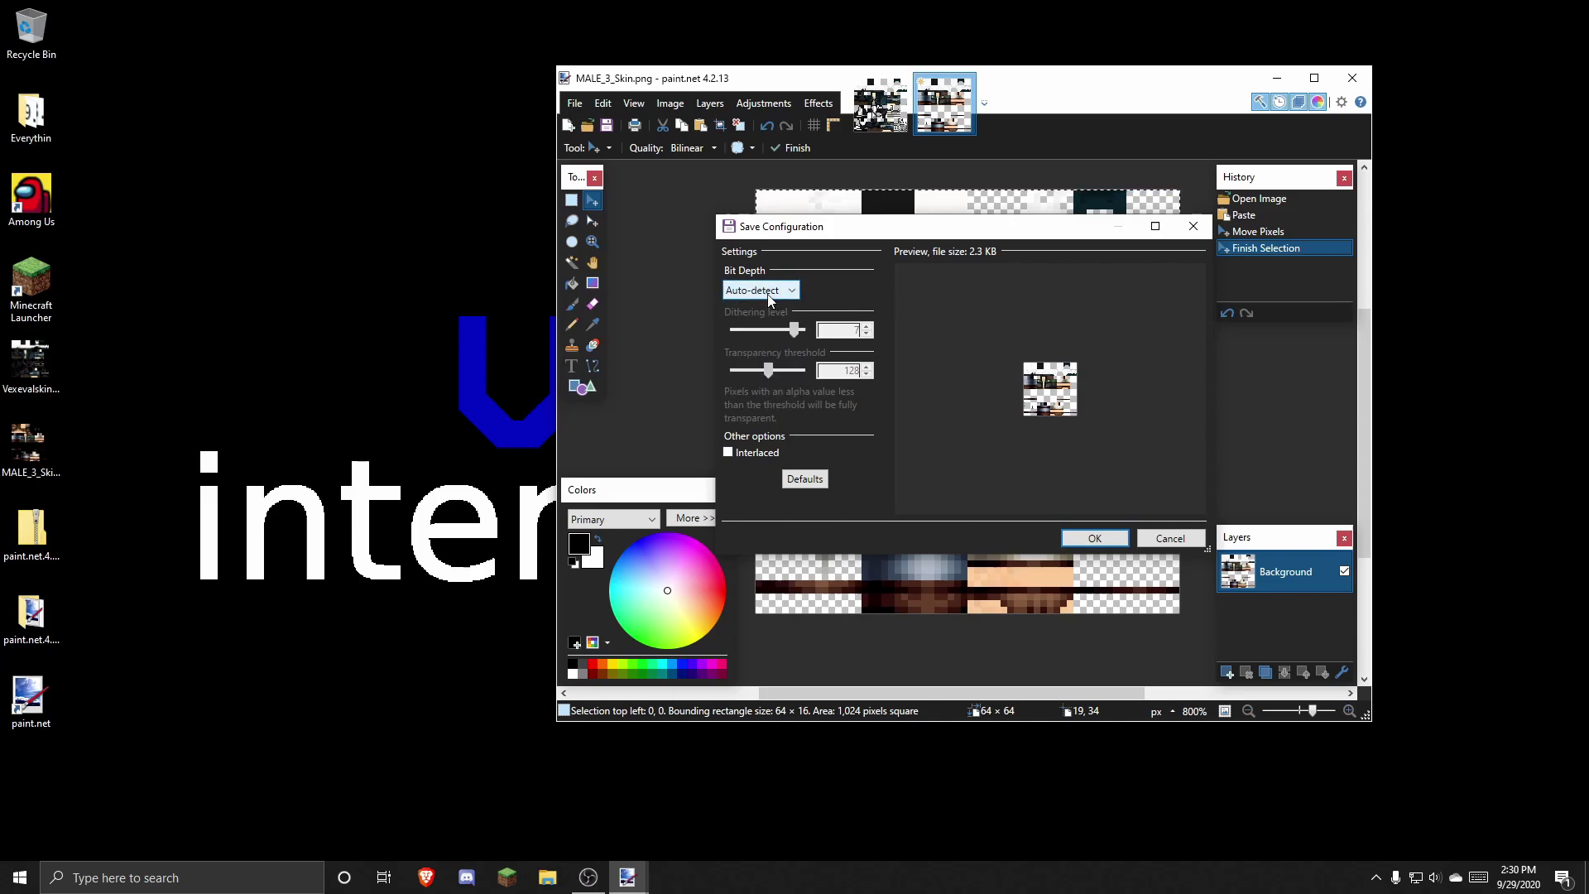
click(1082, 540)
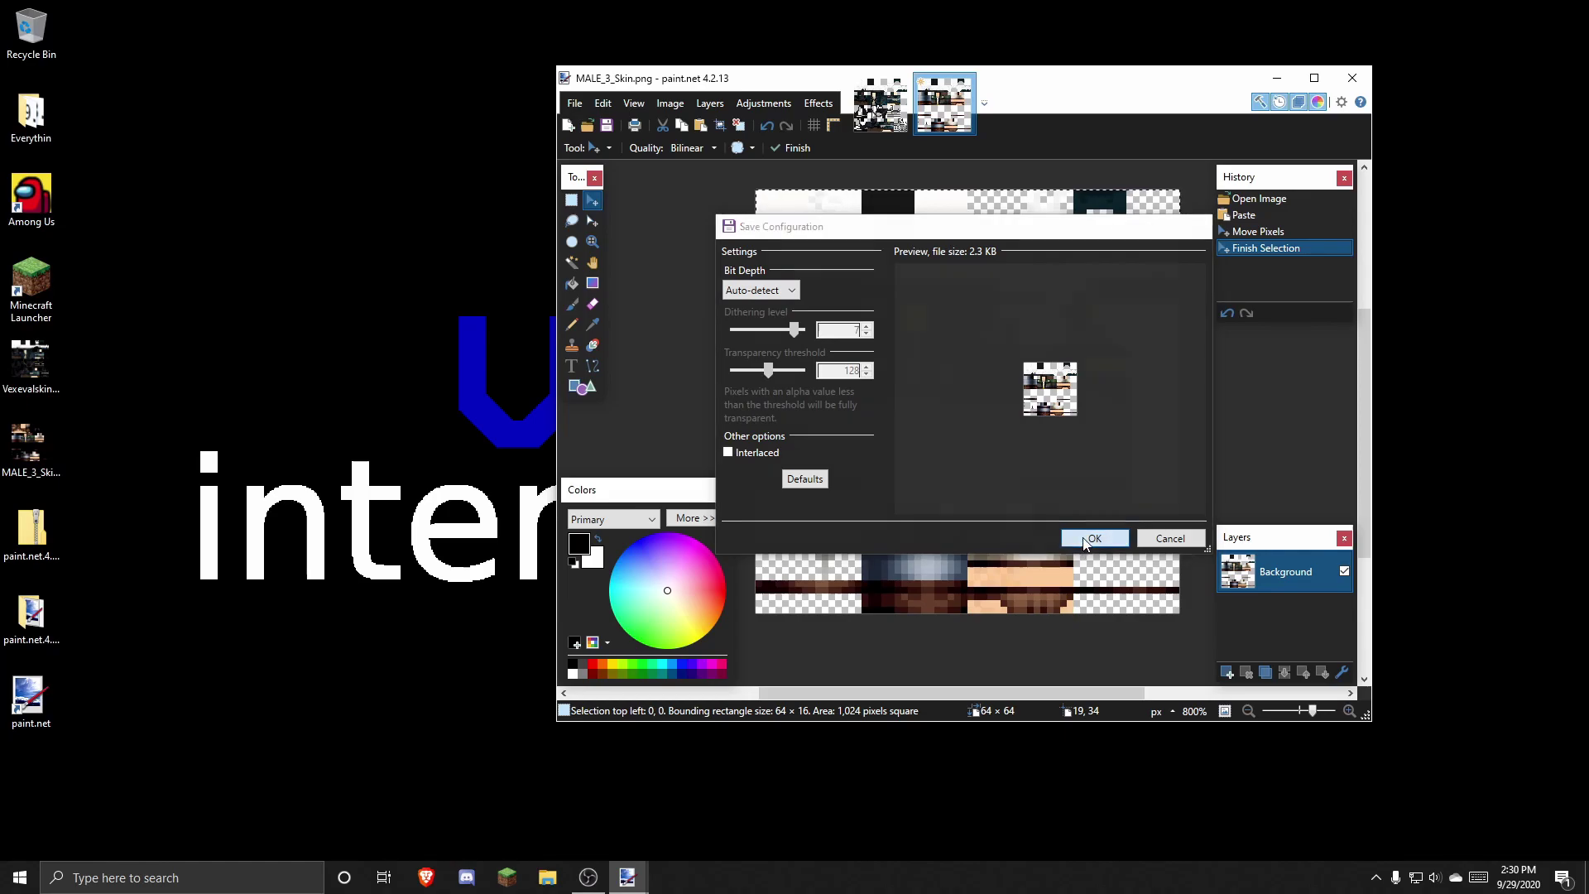
click(574, 102)
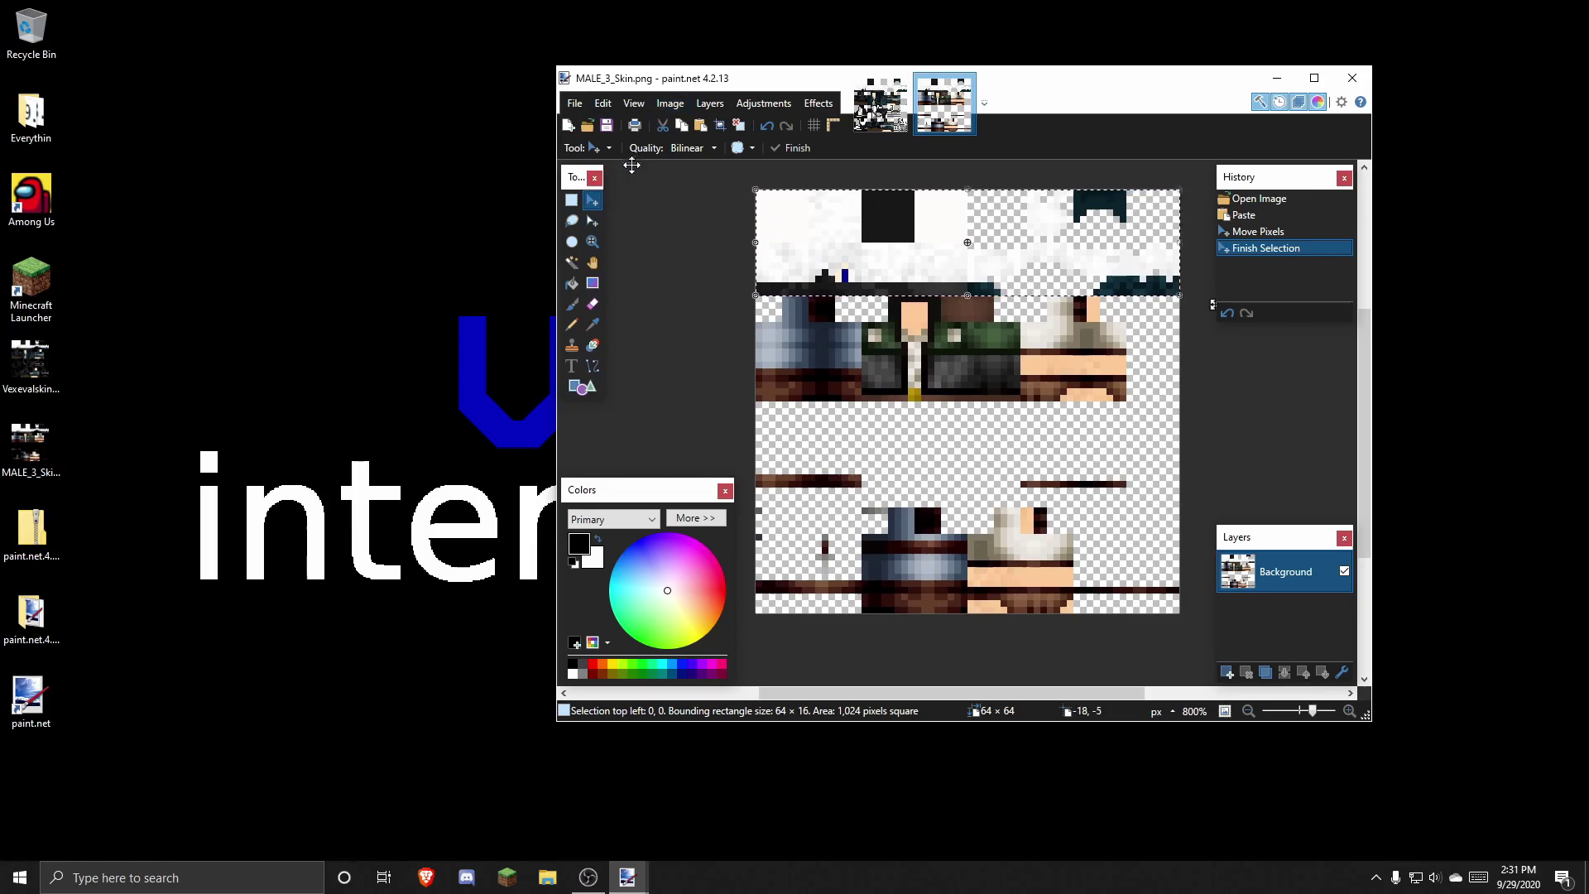
click(33, 469)
double_click(18, 470)
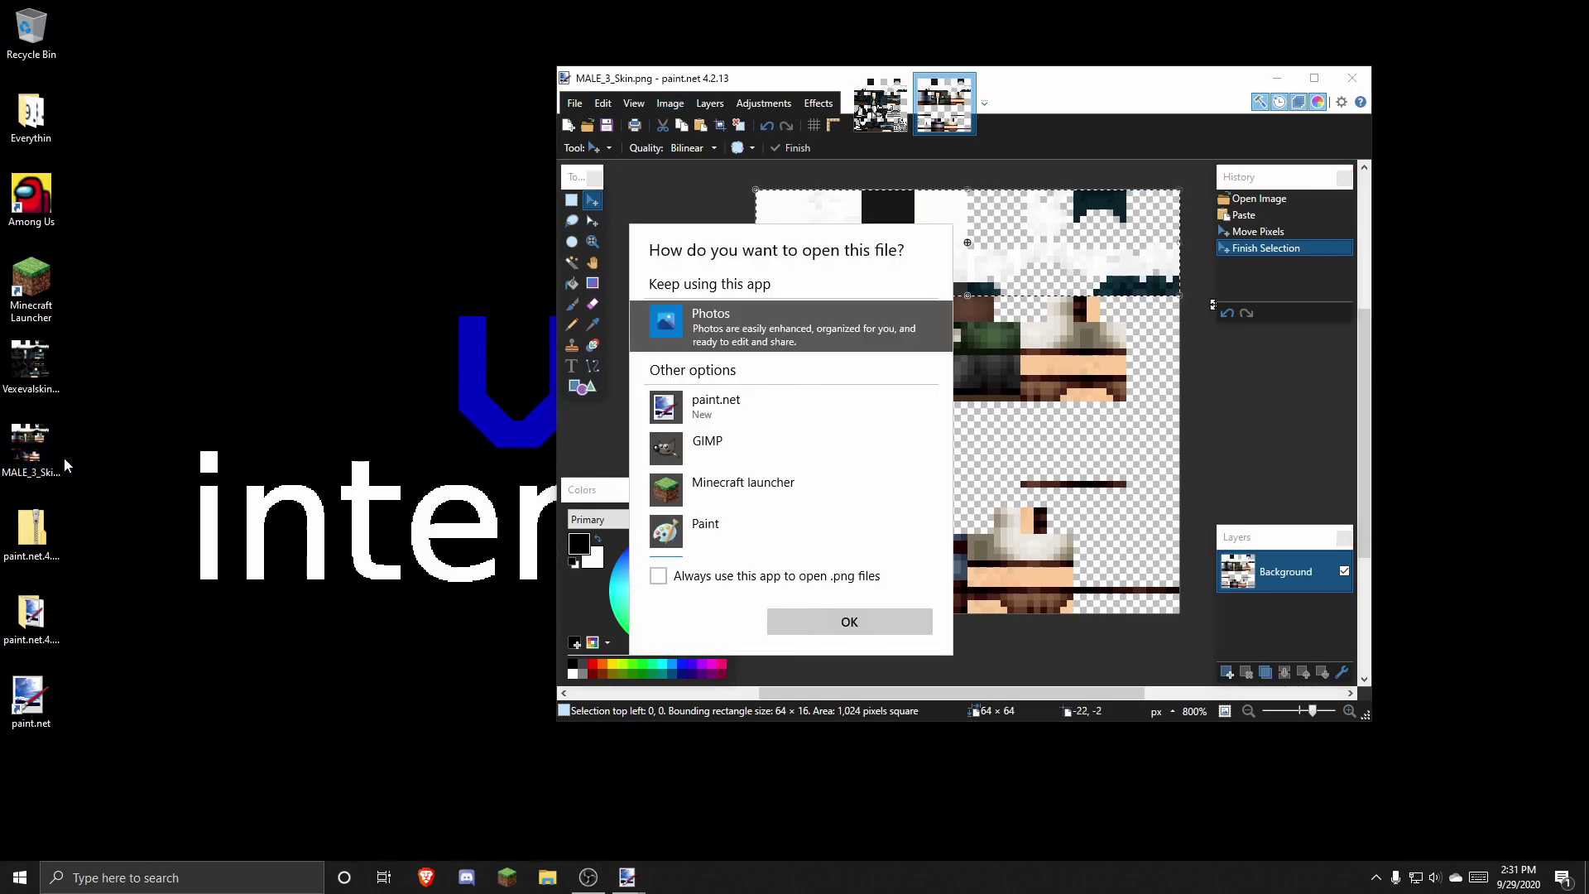
click(817, 627)
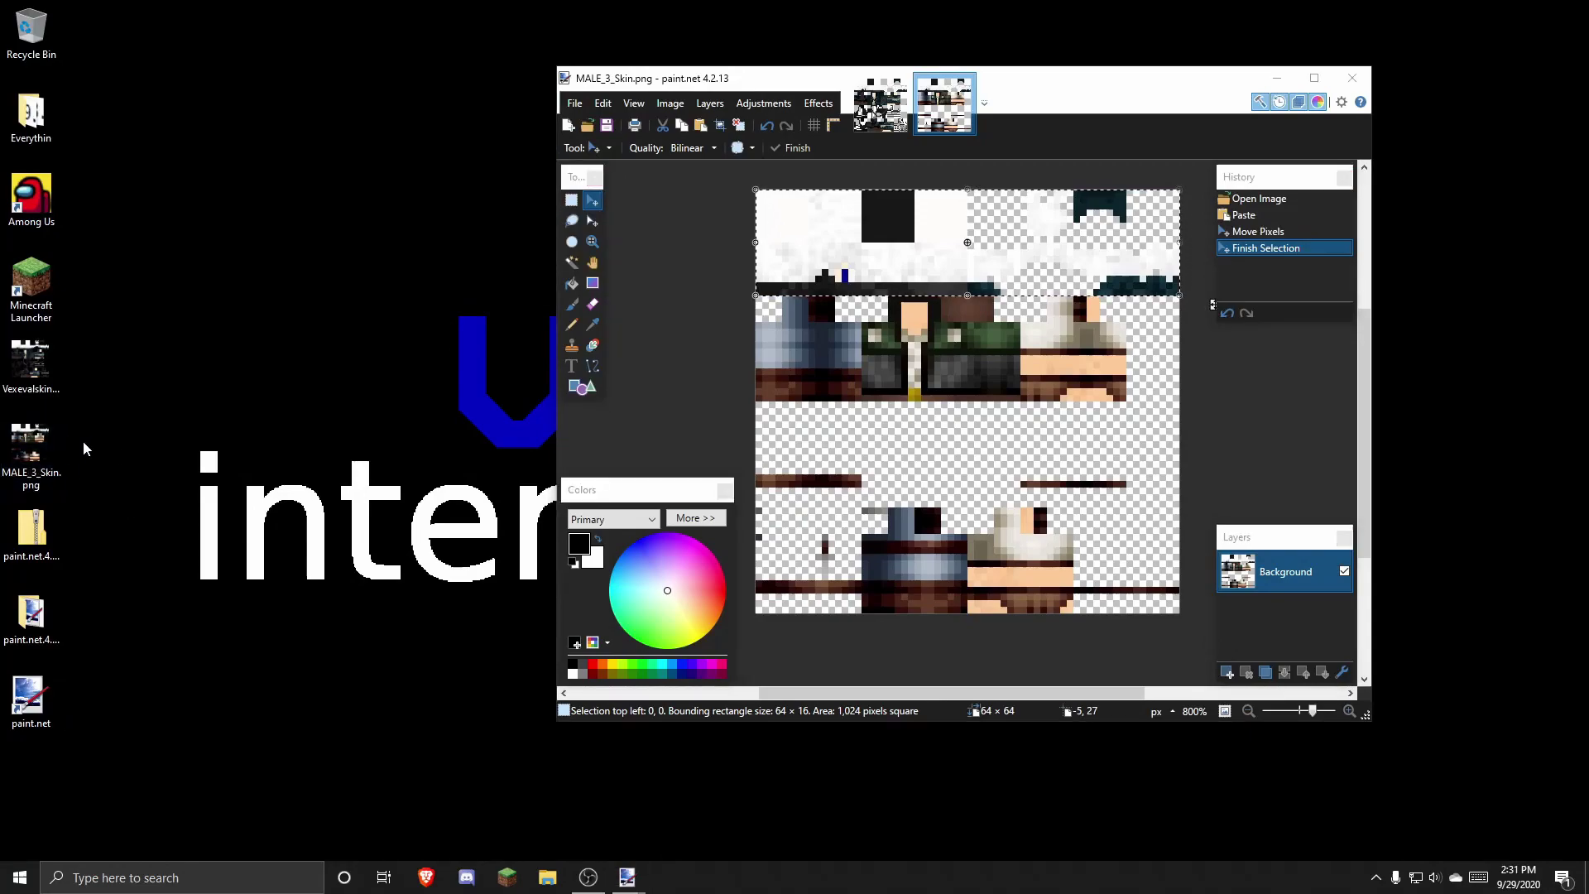
Save As over MALE_3_Skin.png, confirm the overwrite and PNG settings, then close Paint.NET
click(577, 103)
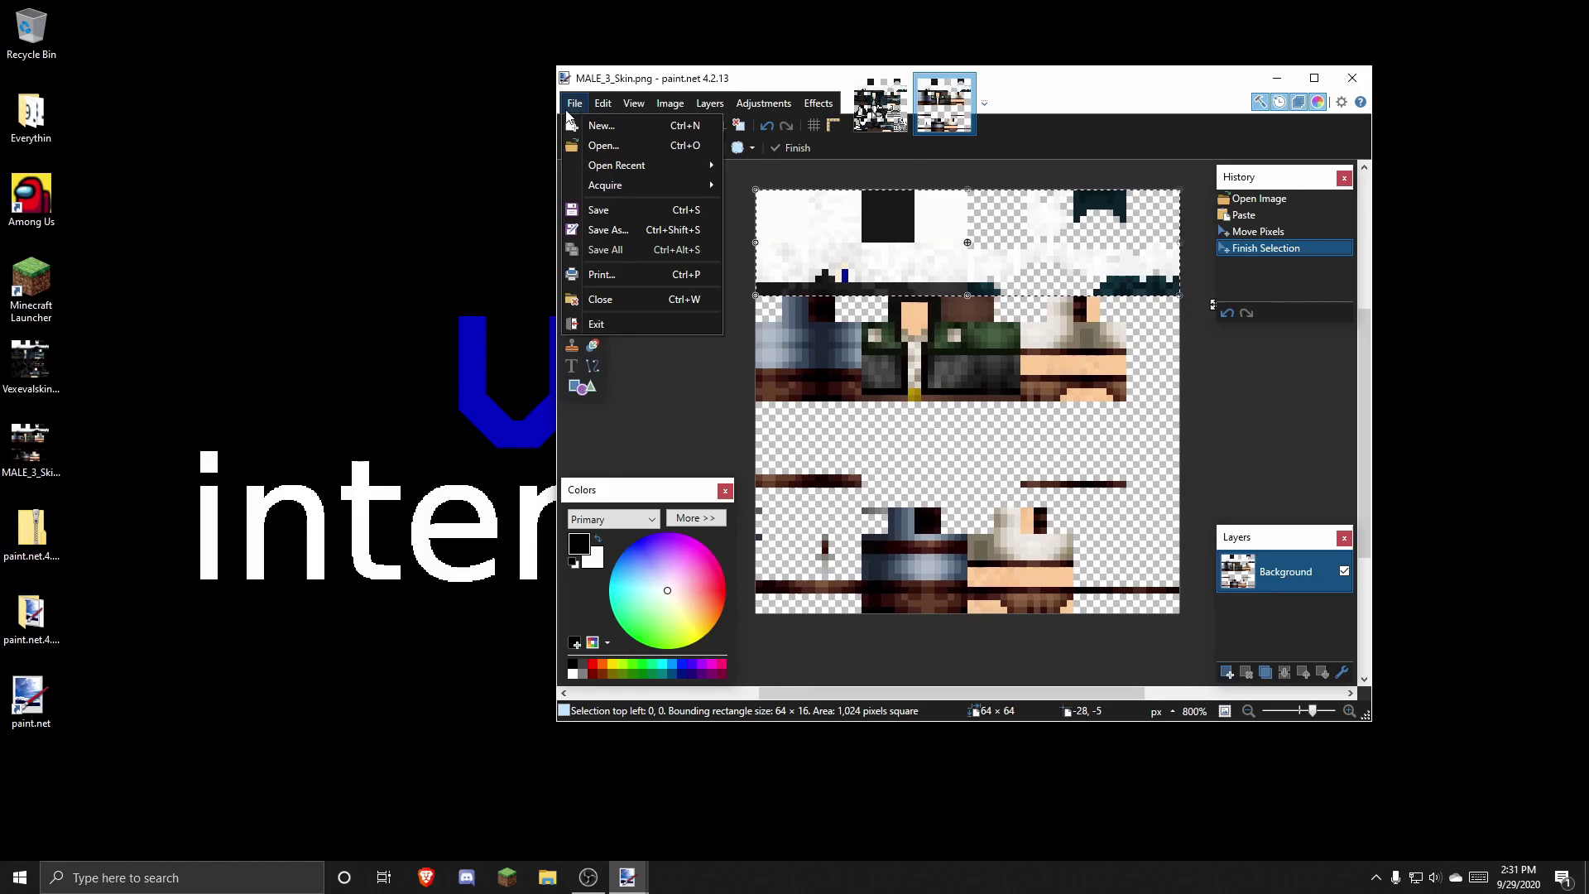
click(576, 102)
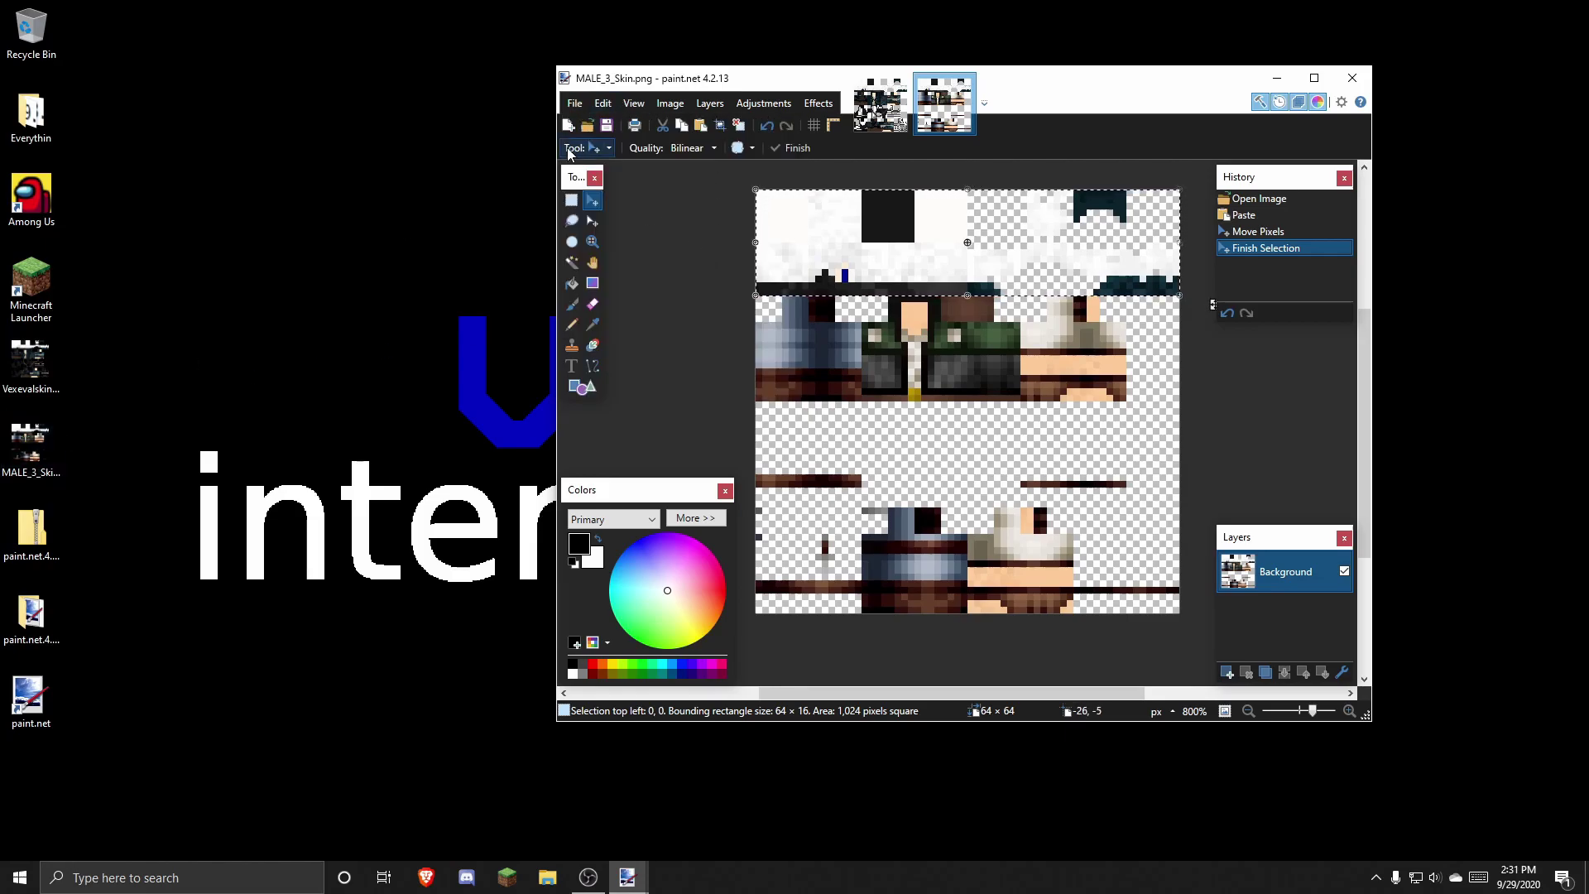
click(574, 102)
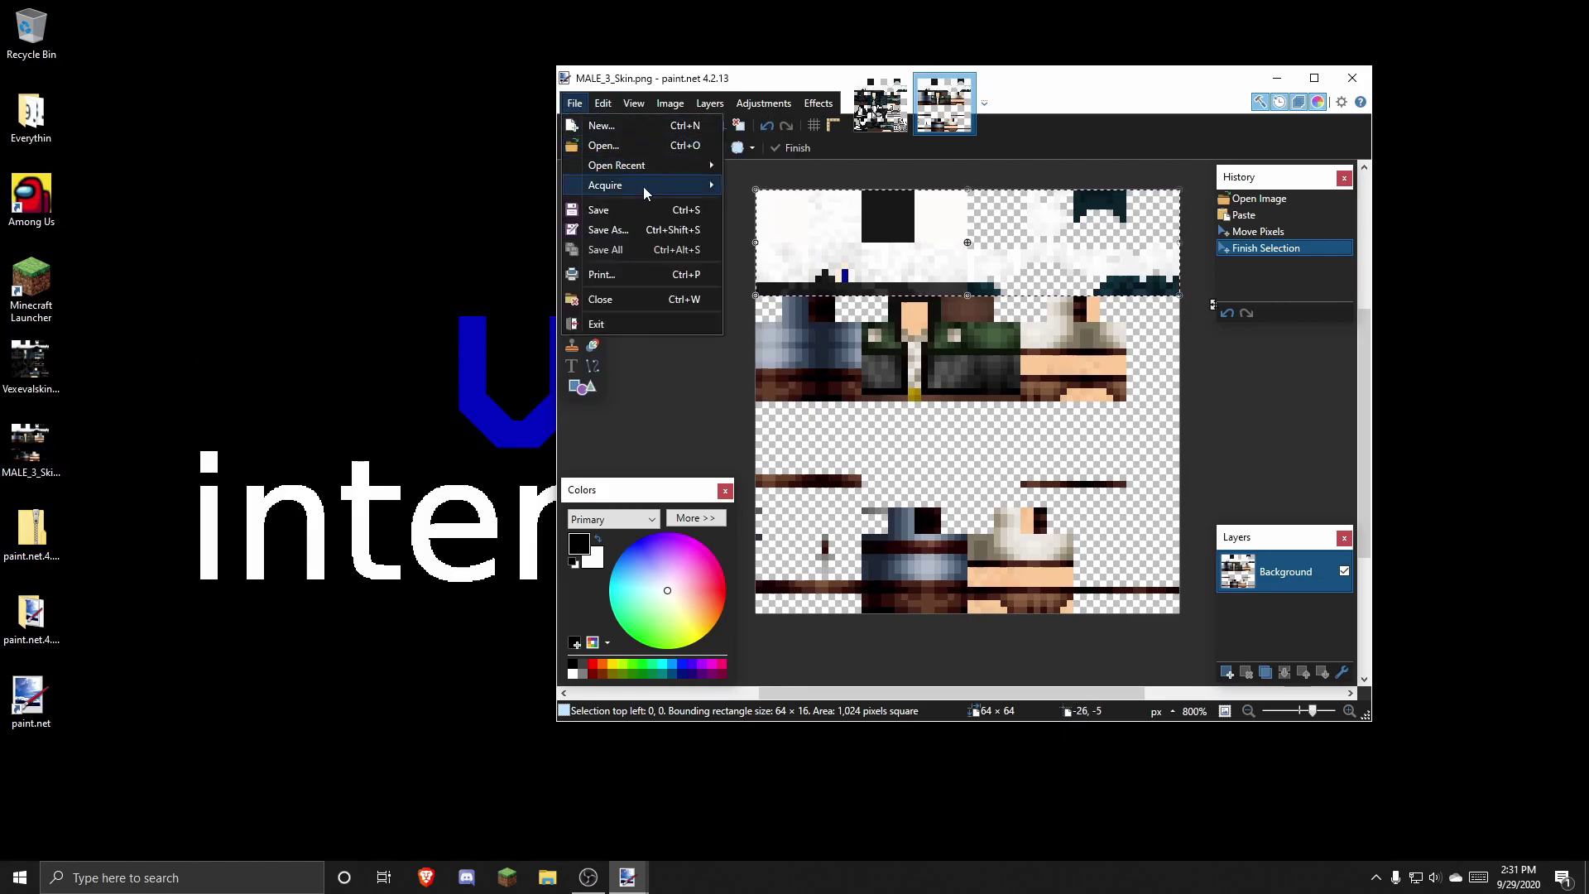
click(645, 231)
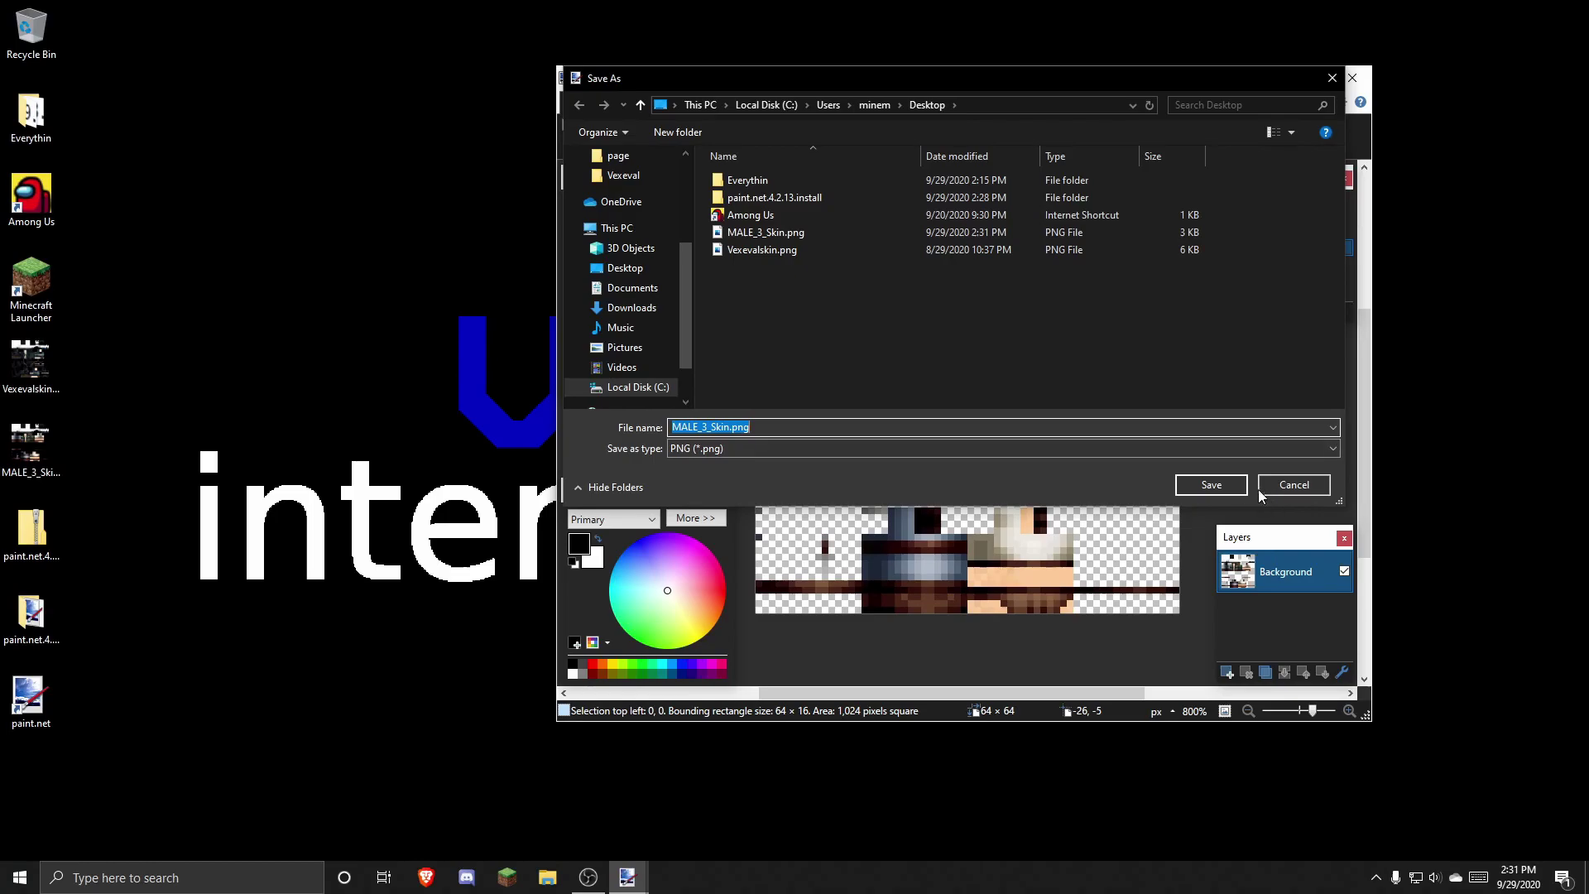
click(1210, 485)
click(827, 441)
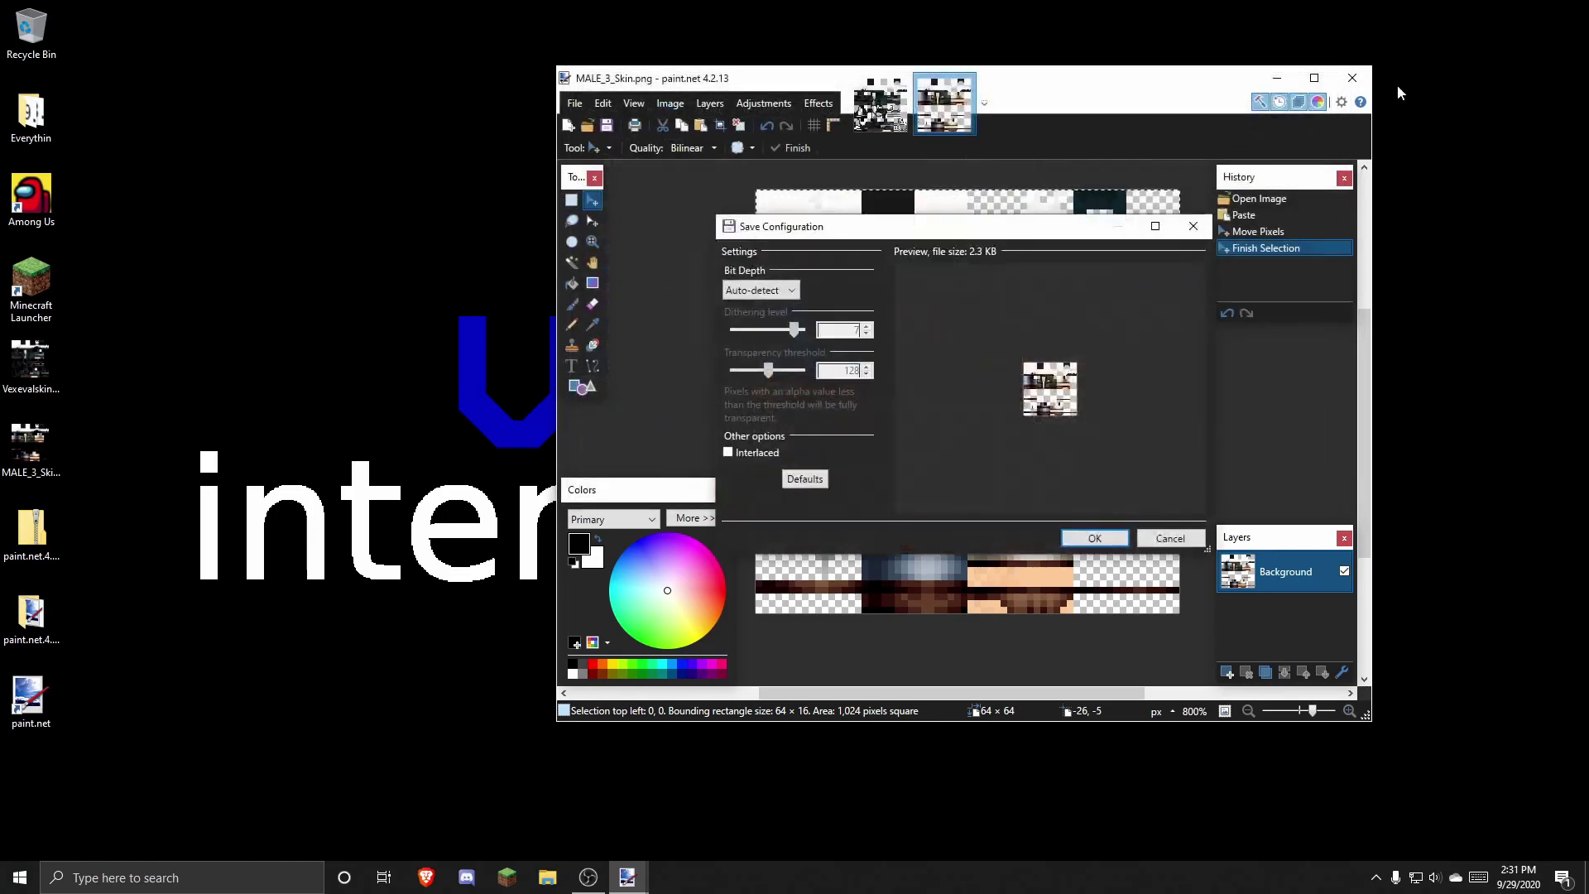
click(1097, 538)
click(1342, 82)
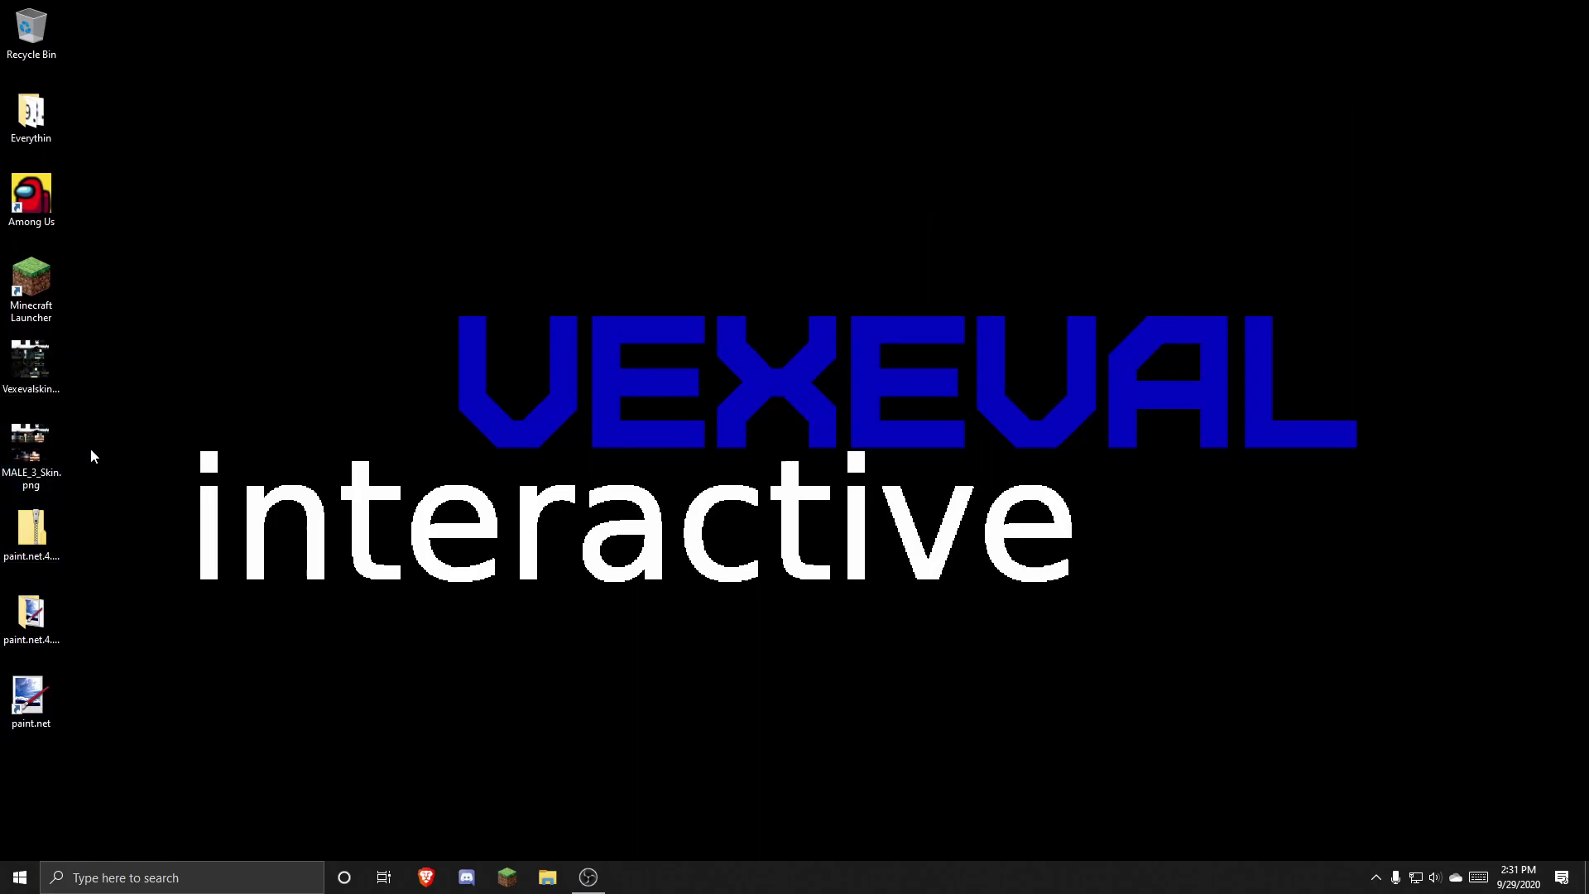
double_click(39, 449)
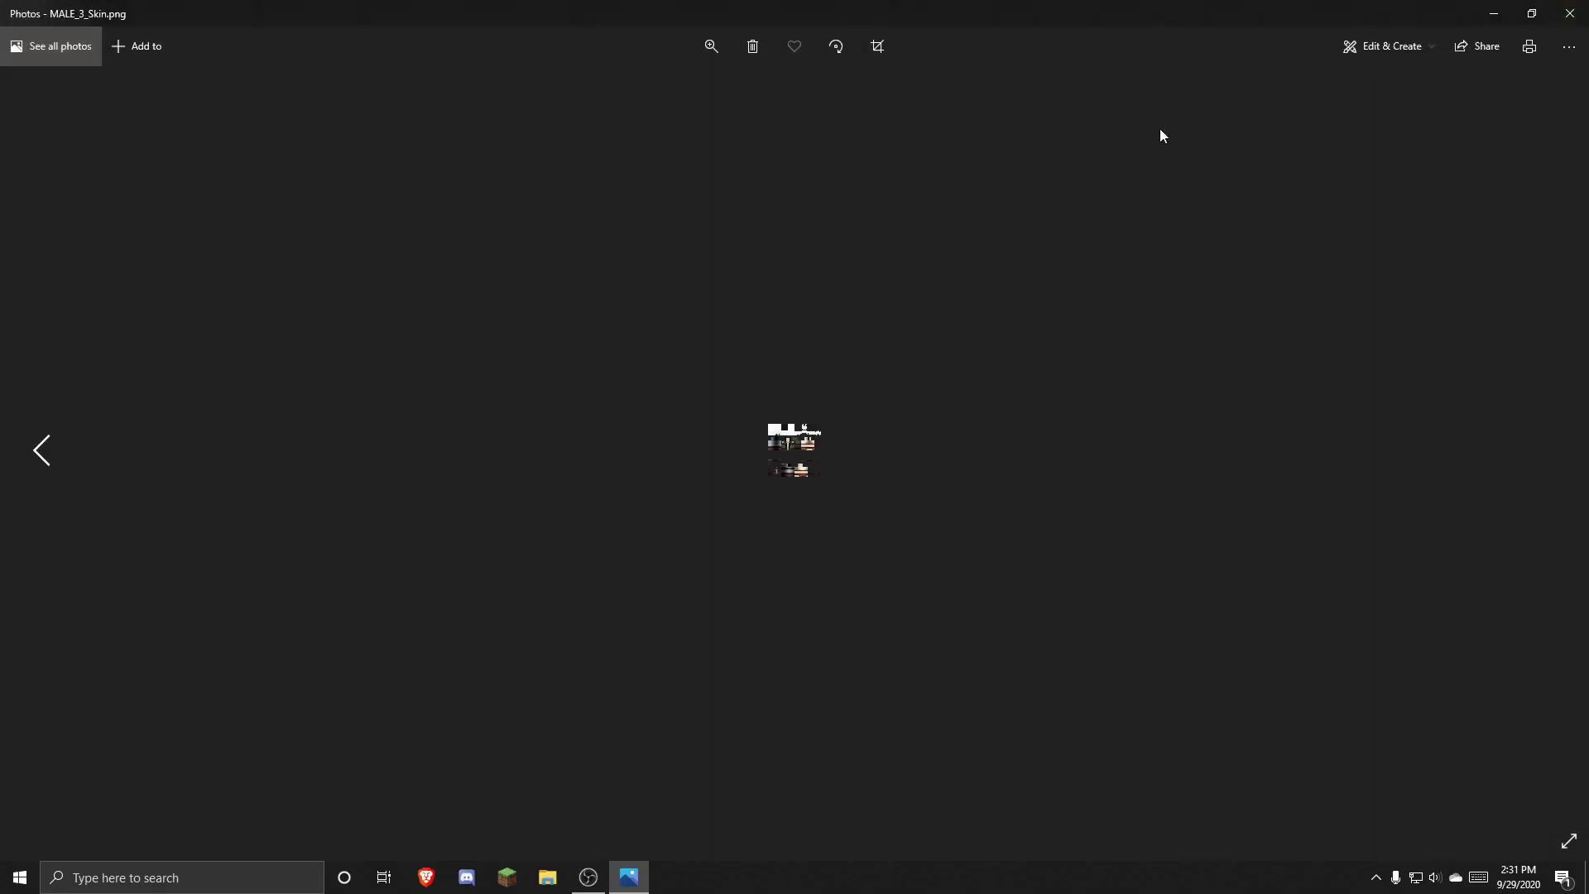
key(alt+F4)
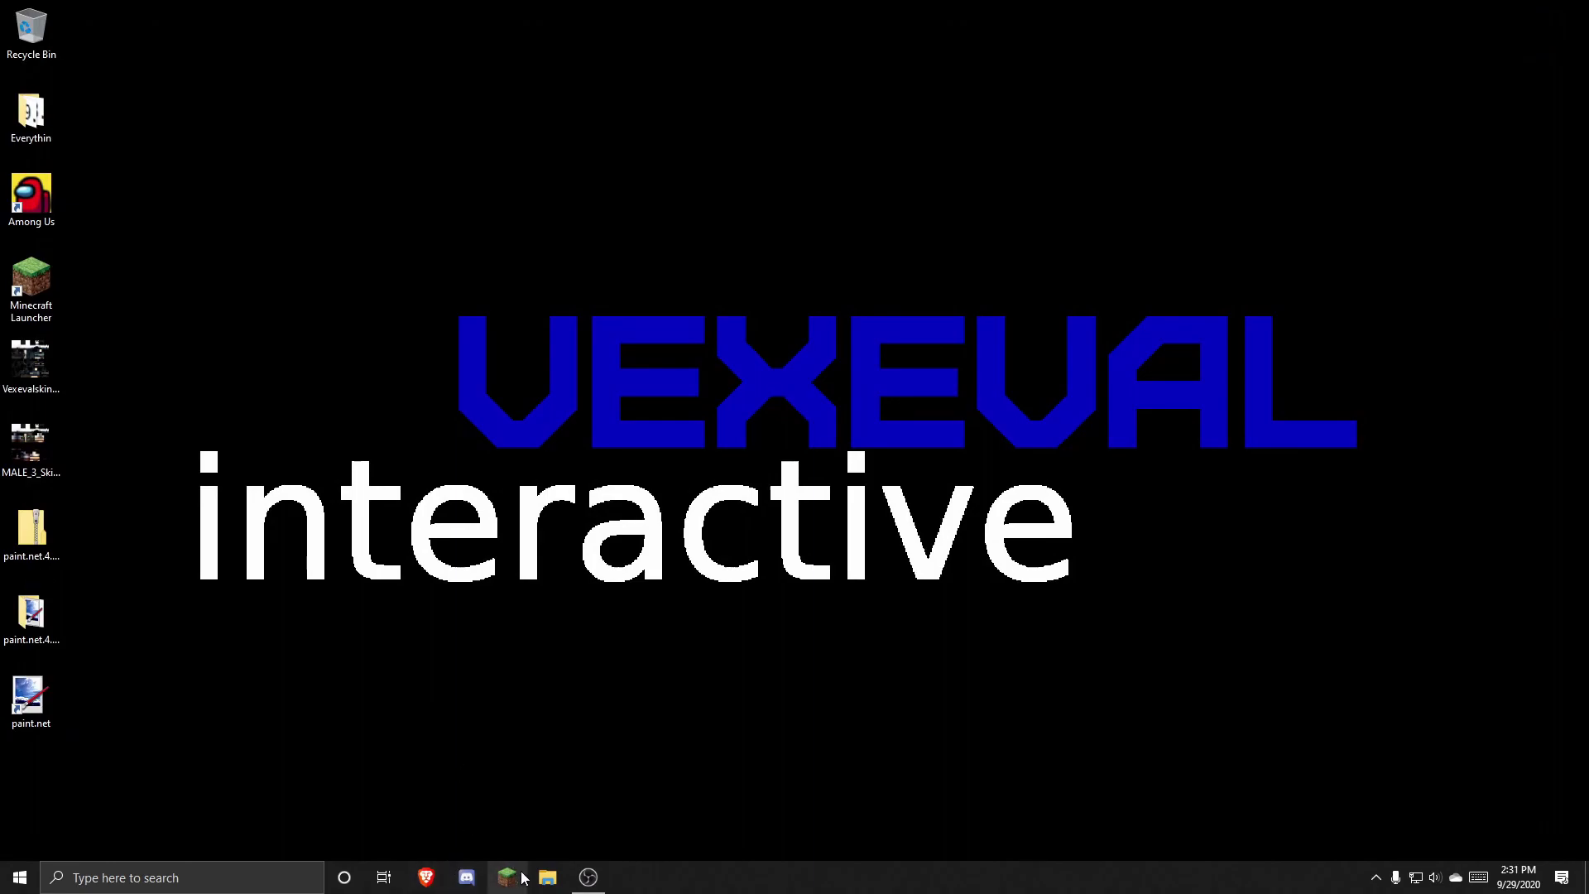
Launch the Minecraft Launcher and start a new skin from its Skins page
double_click(14, 288)
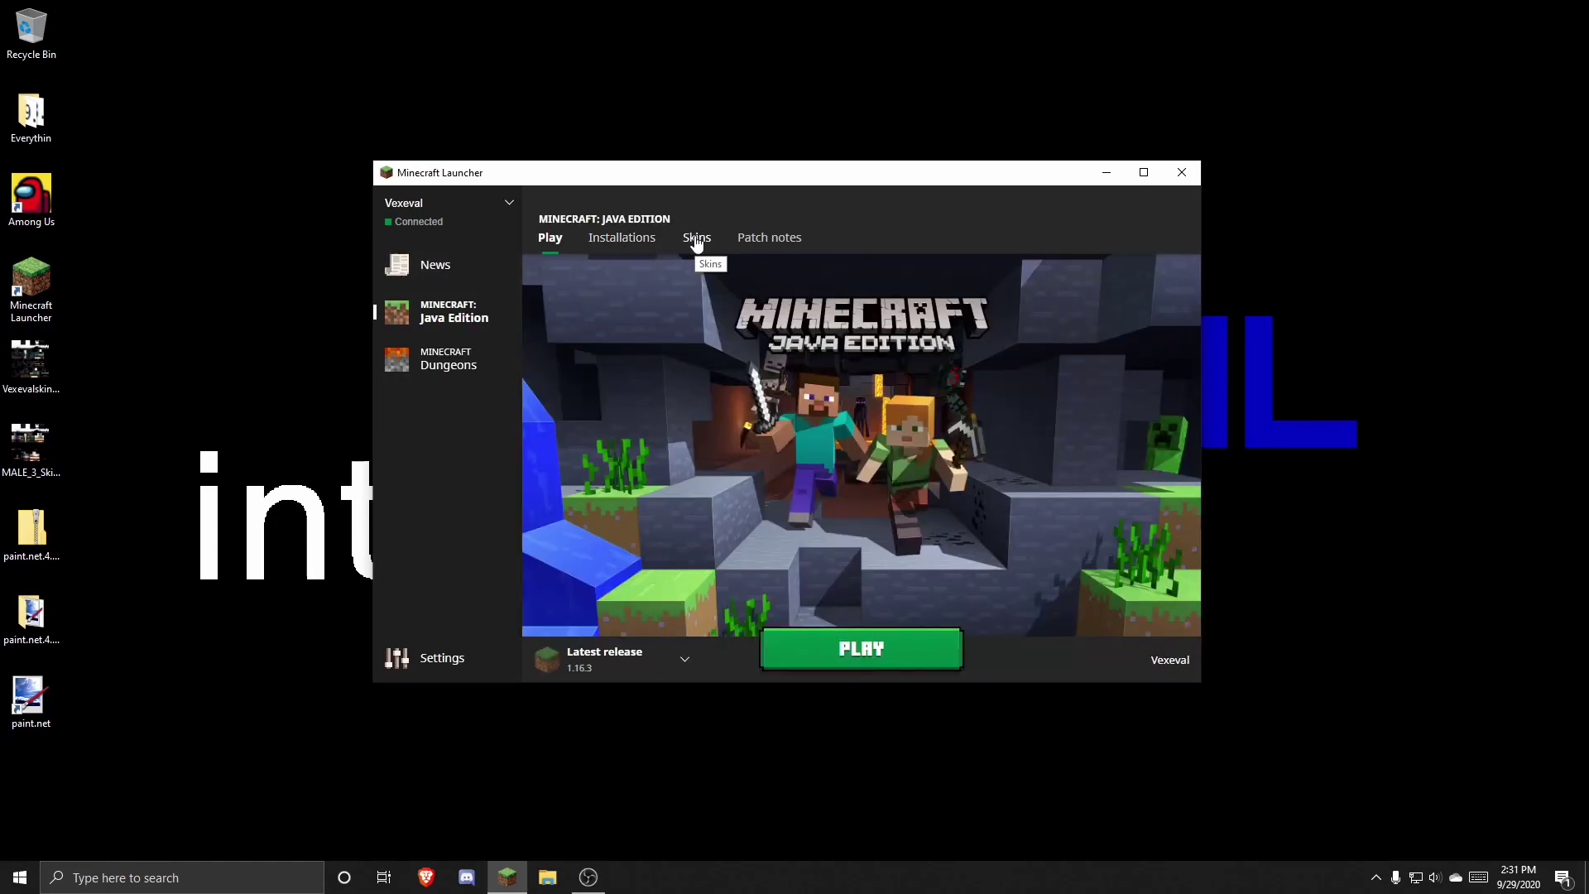
click(695, 239)
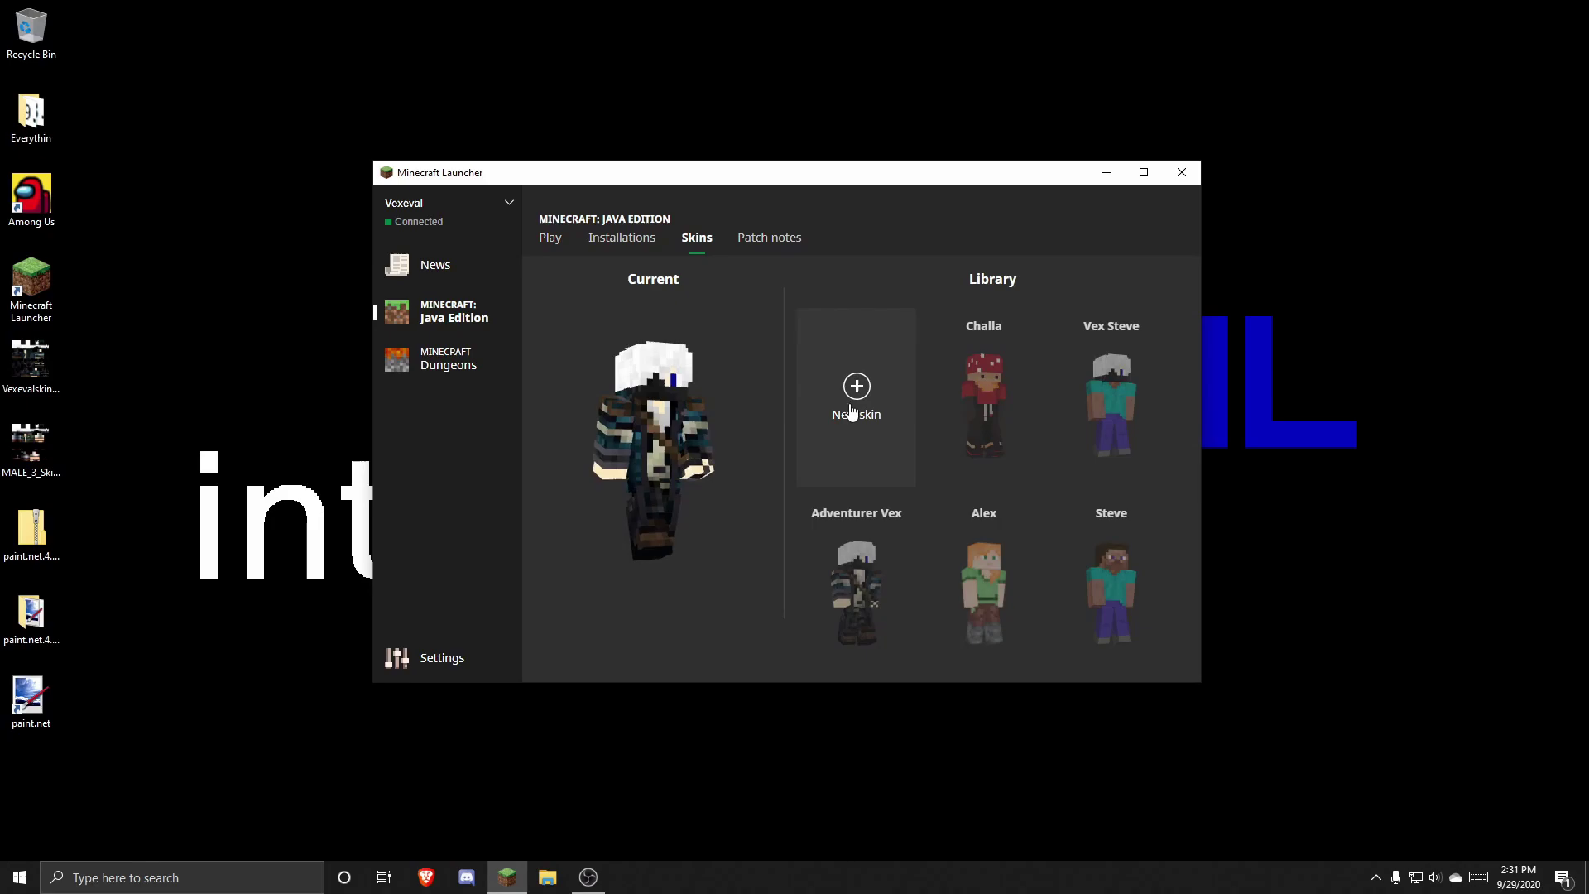
click(852, 412)
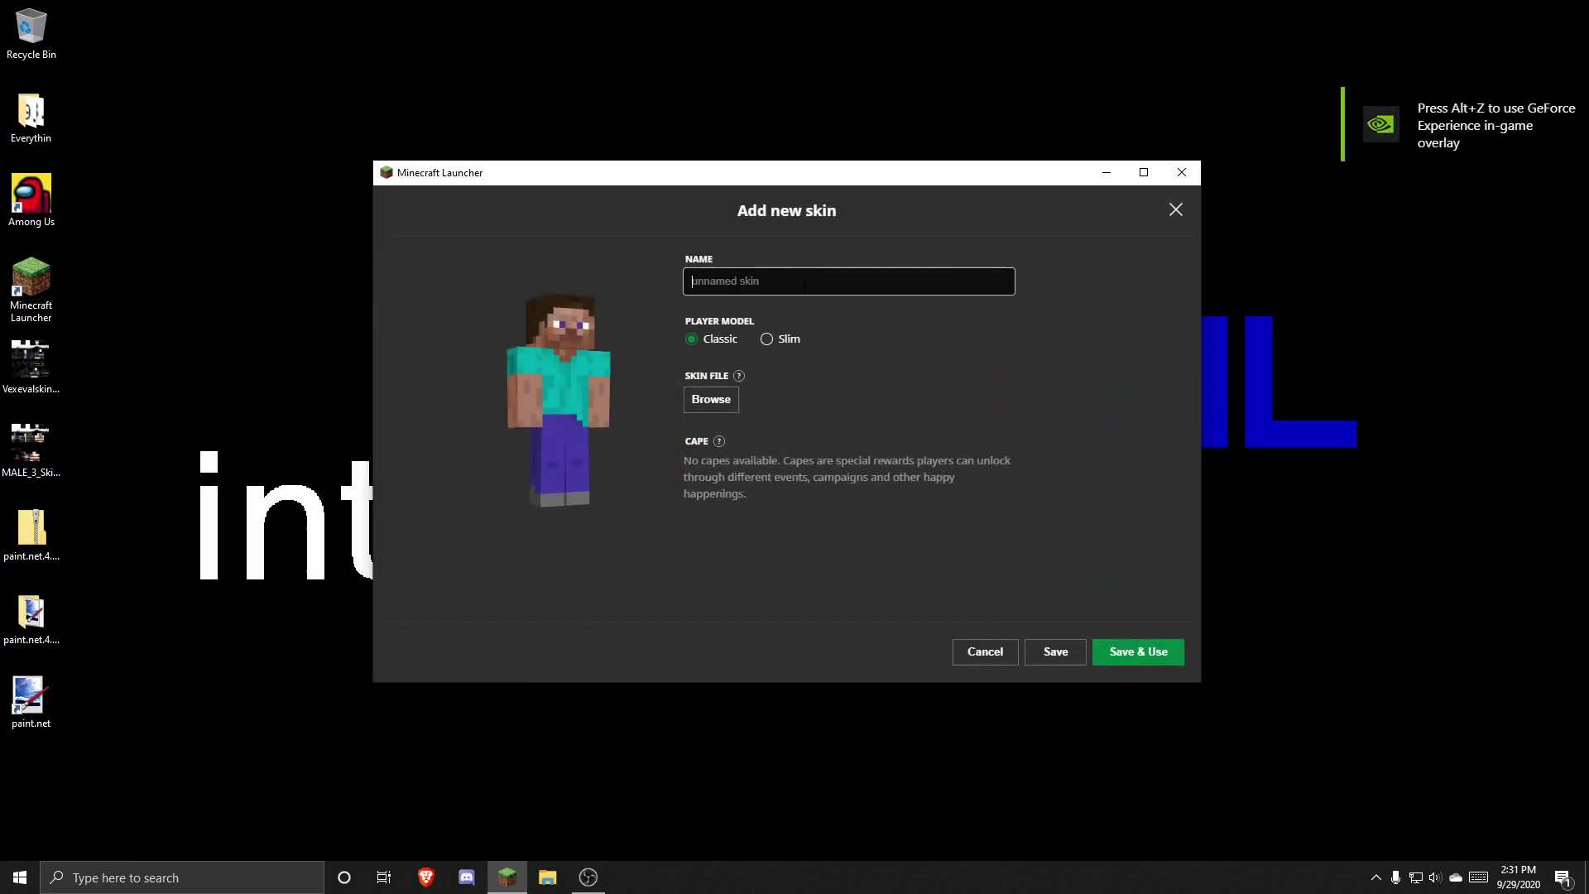
Name the skin 'New Skin' and set it to the Classic player model
text(New Skin)
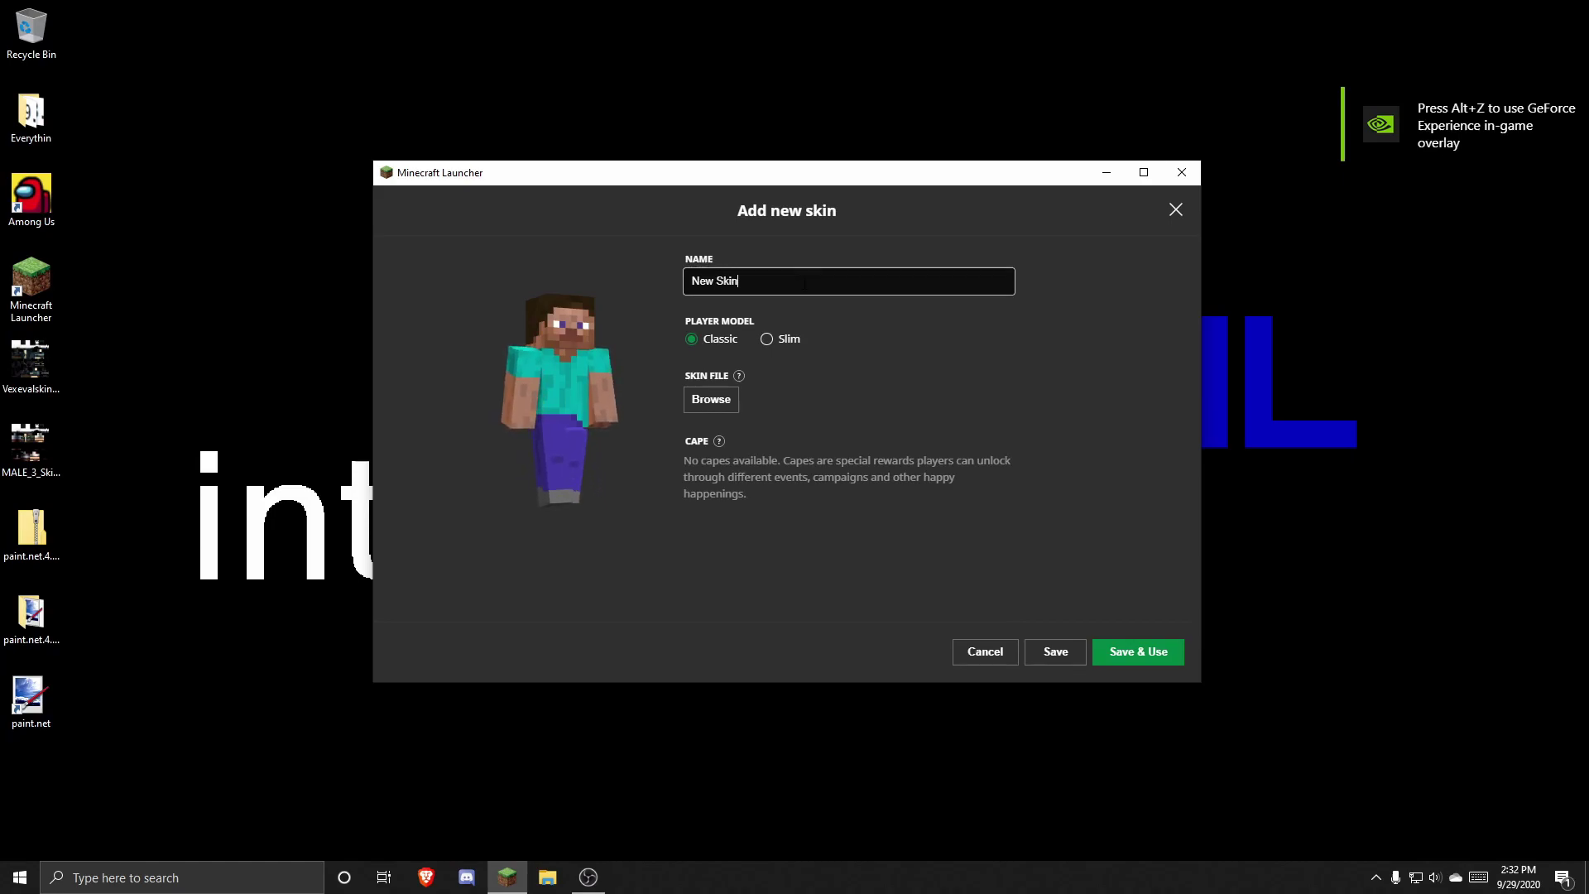
click(711, 339)
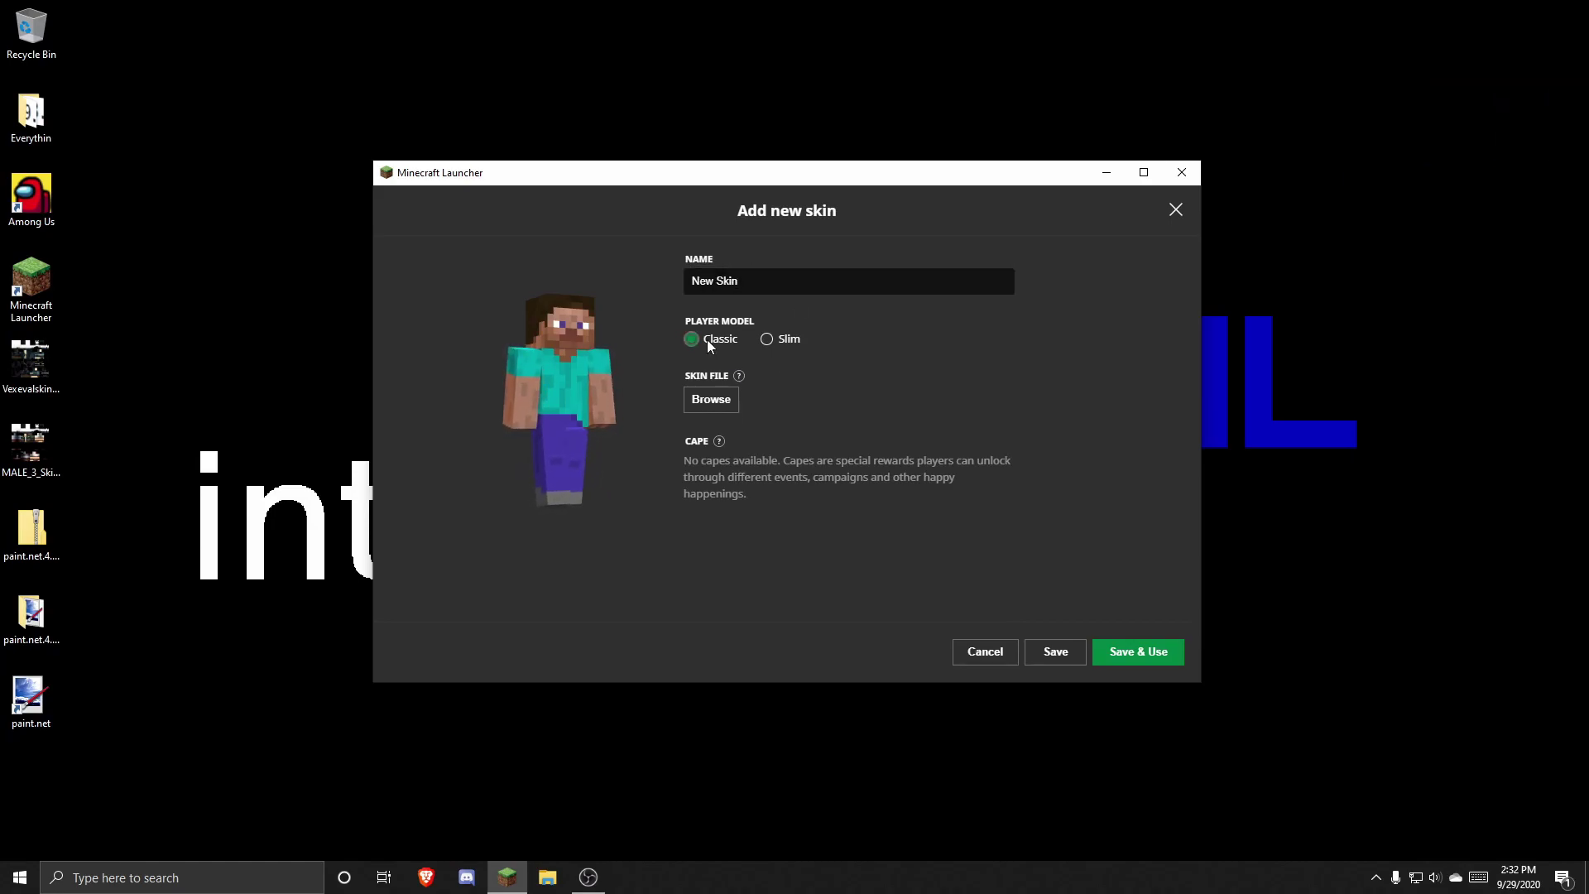
click(763, 339)
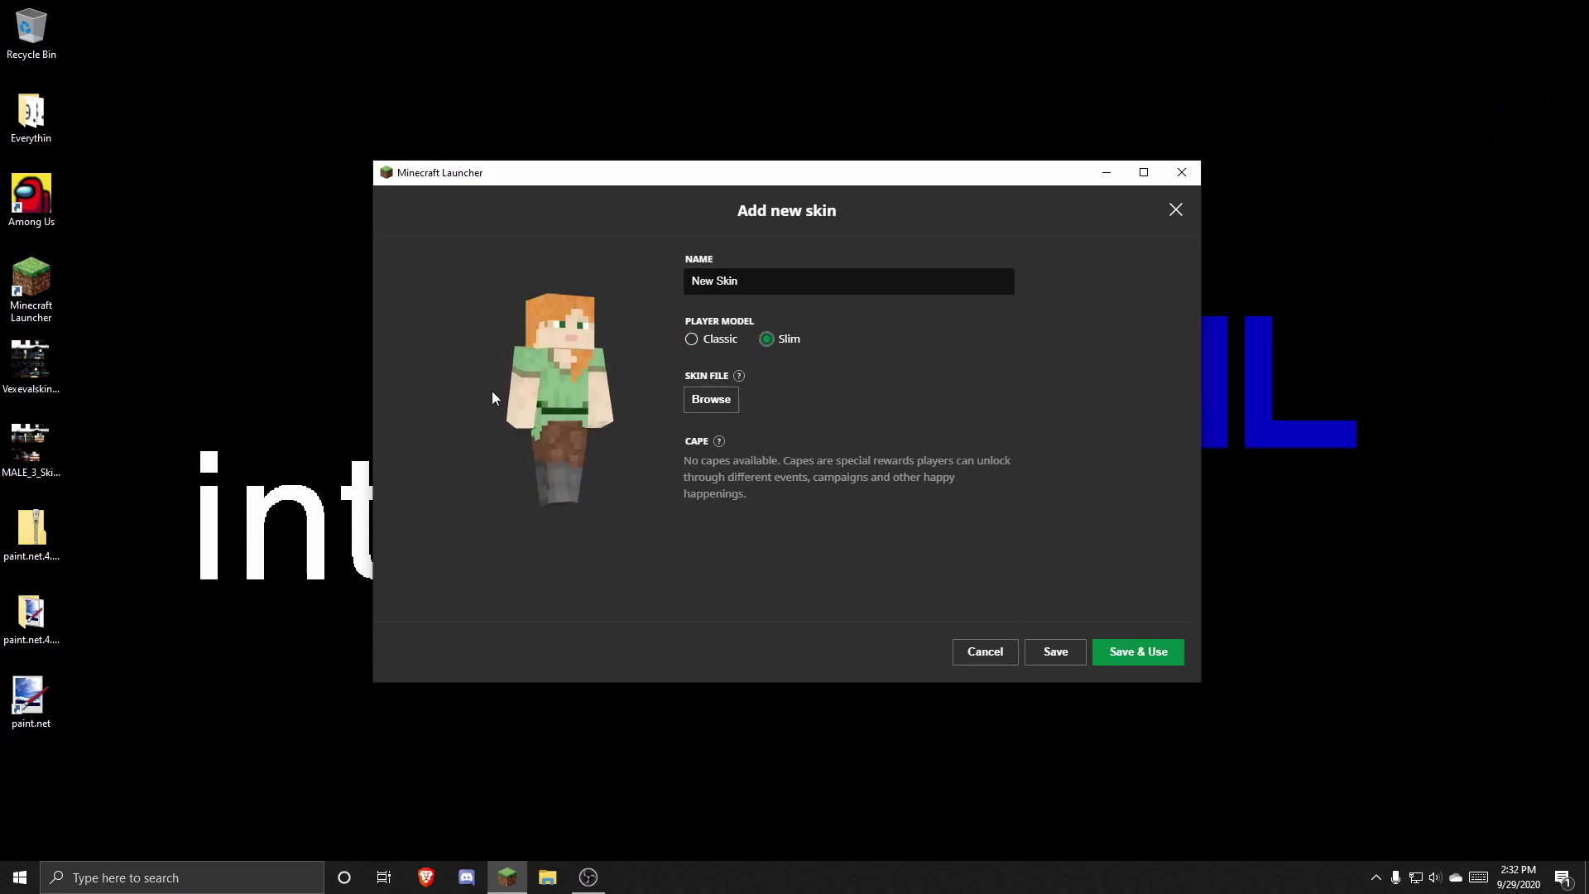
click(699, 340)
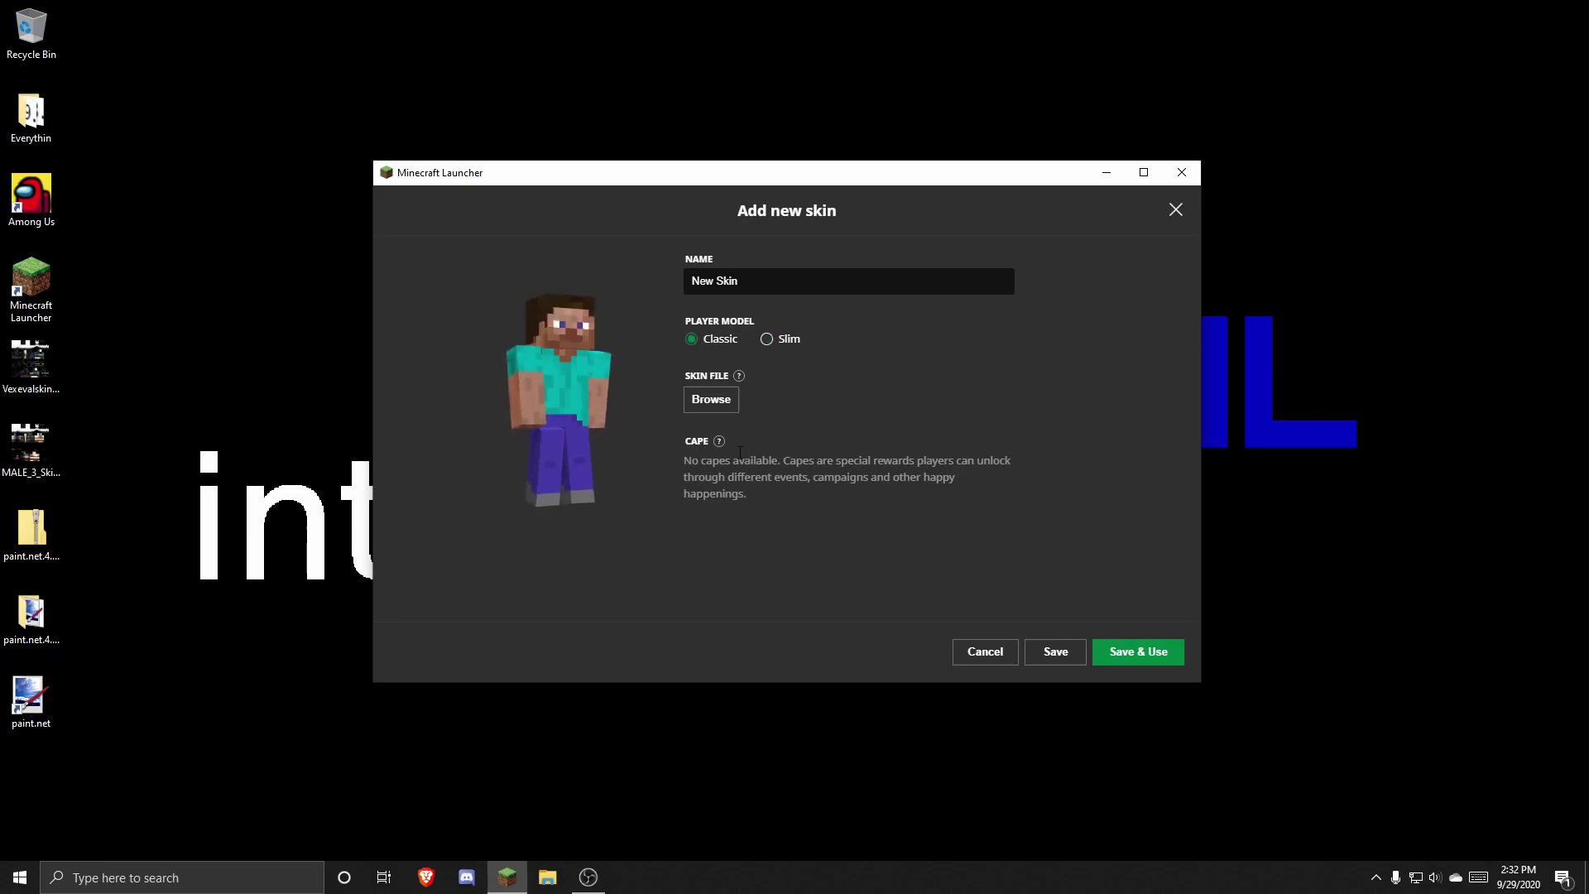
Attach MALE_3_Skin.png as the skin file and apply it with Save & Use
click(714, 401)
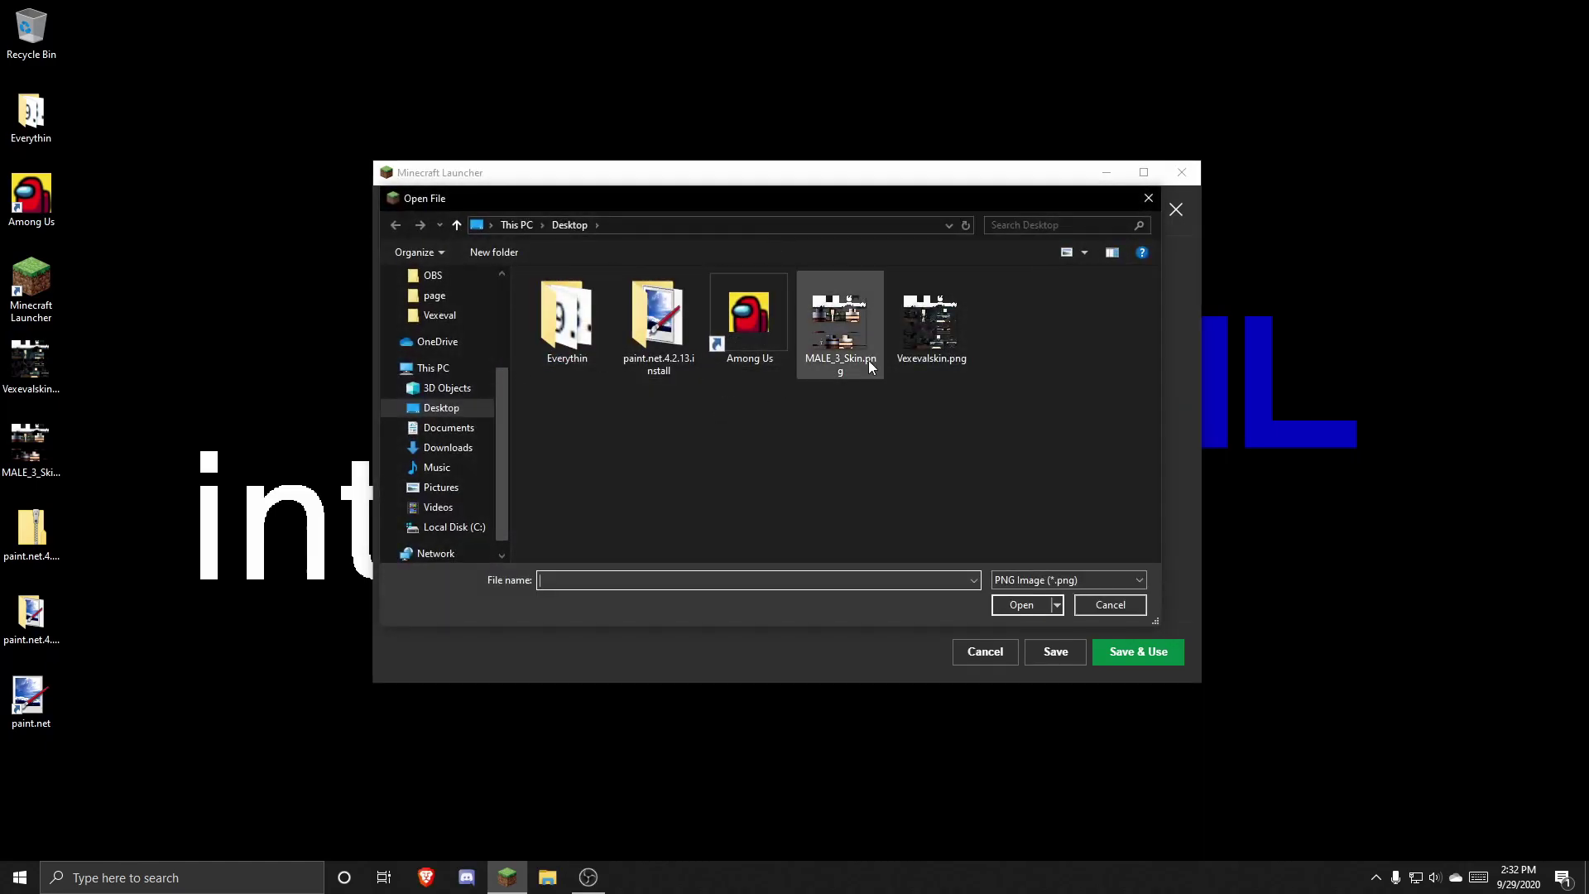
click(847, 331)
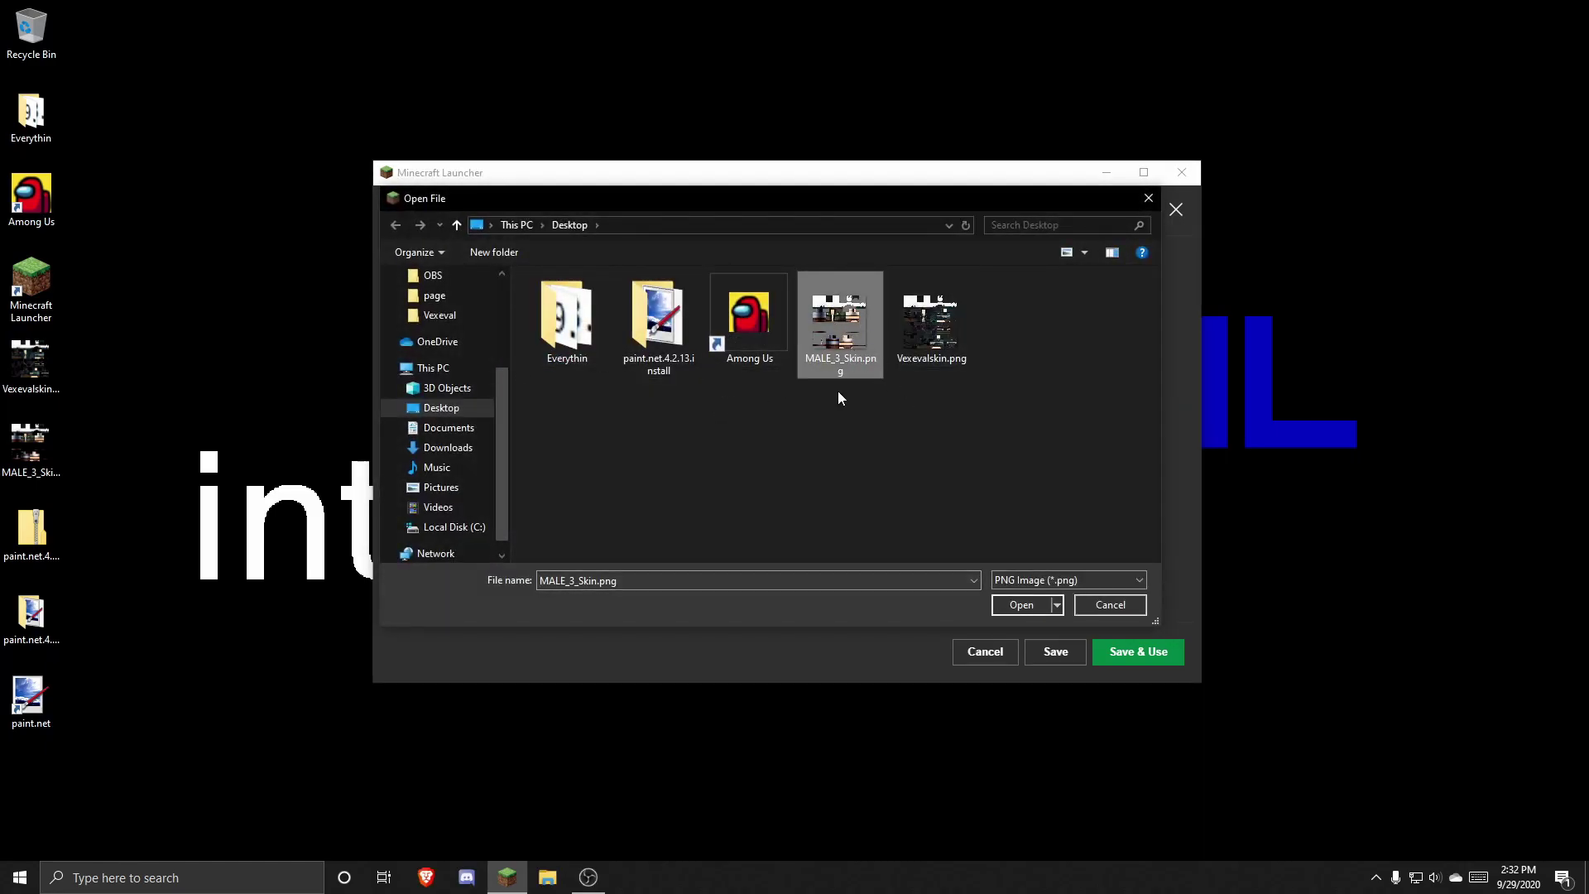
click(1029, 607)
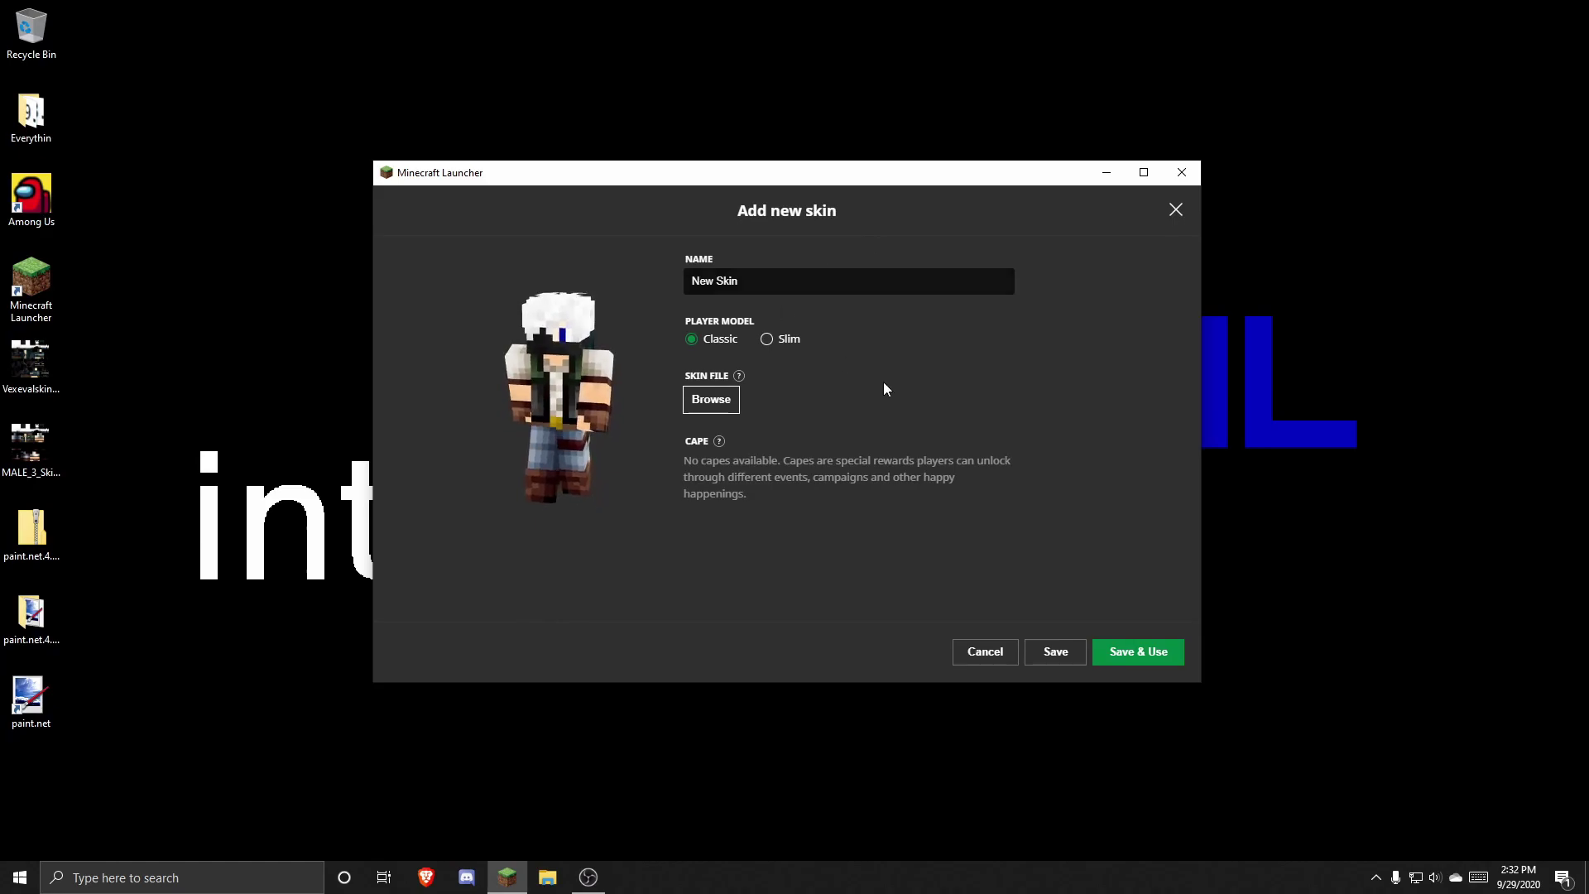
click(1146, 650)
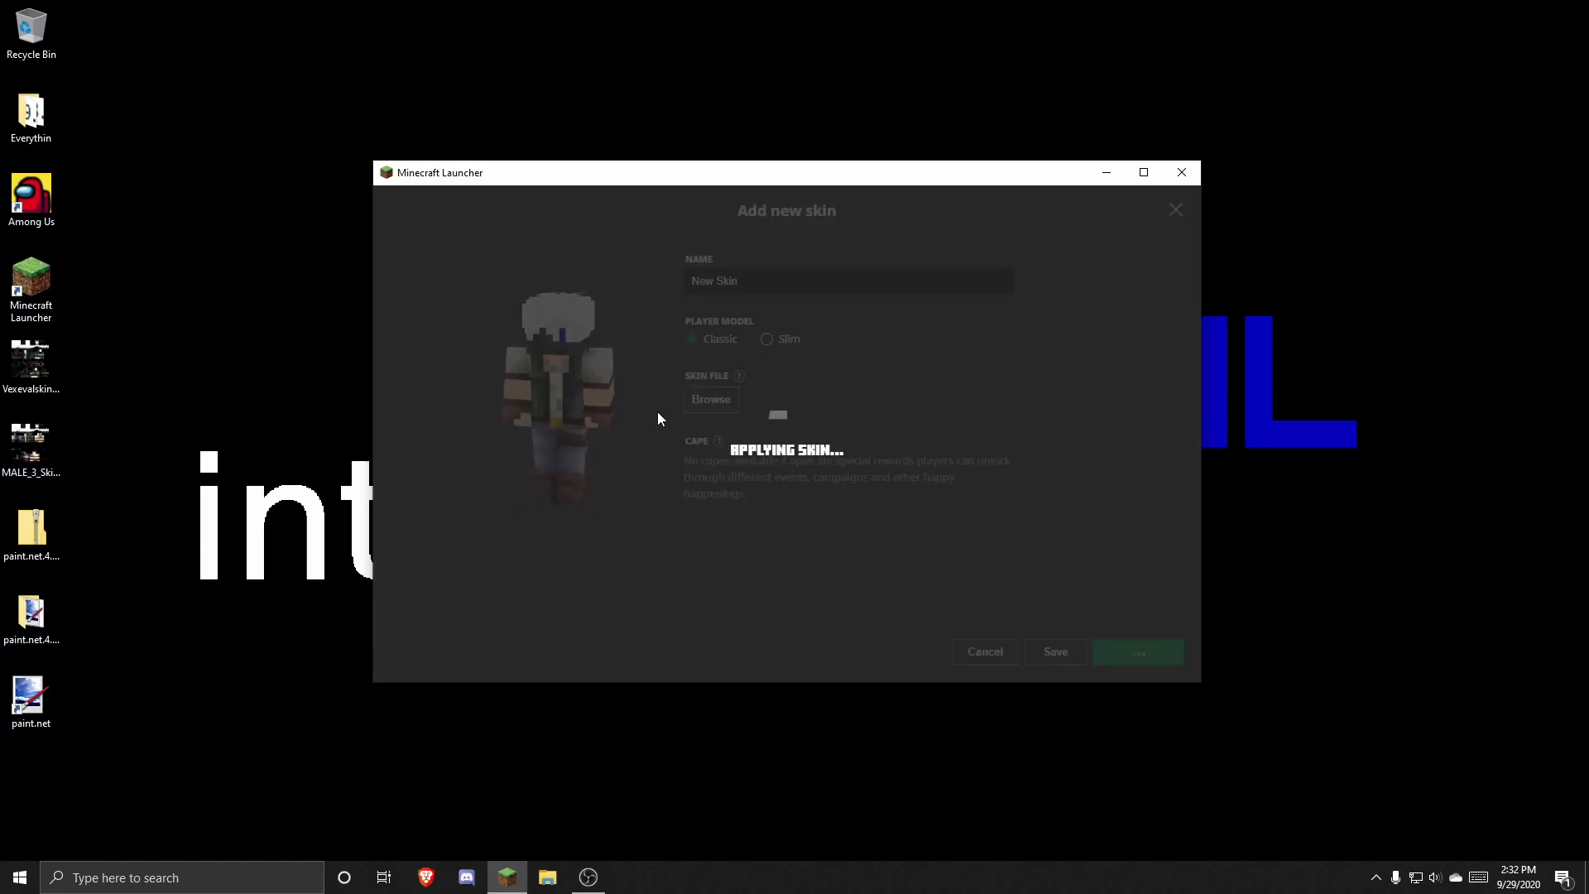
Launch Minecraft from the Play page and maximize the game window
click(551, 238)
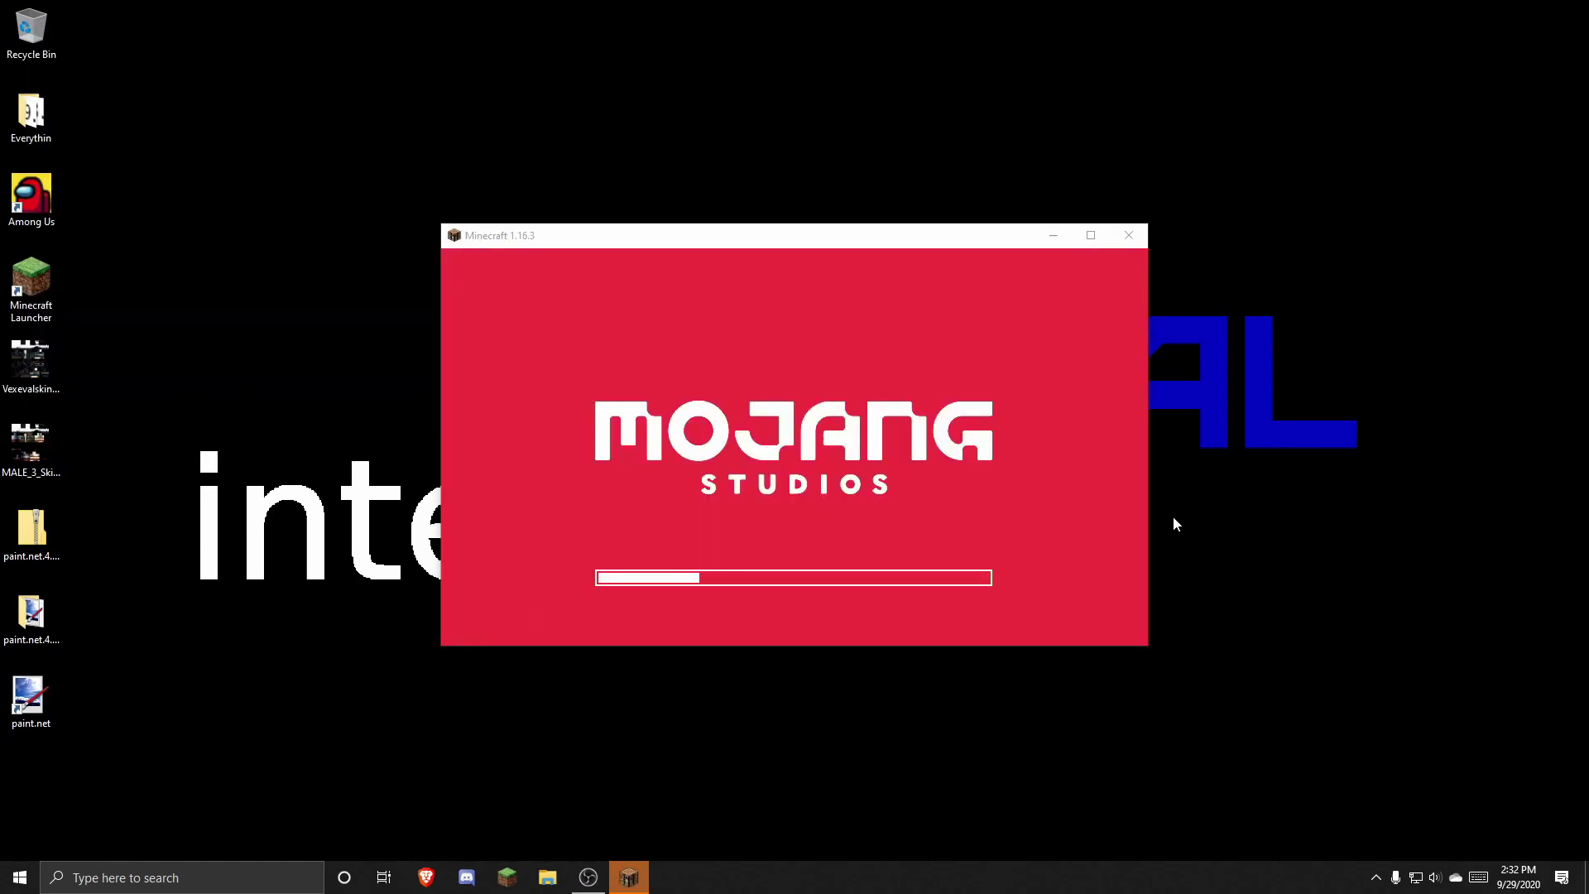
click(1091, 235)
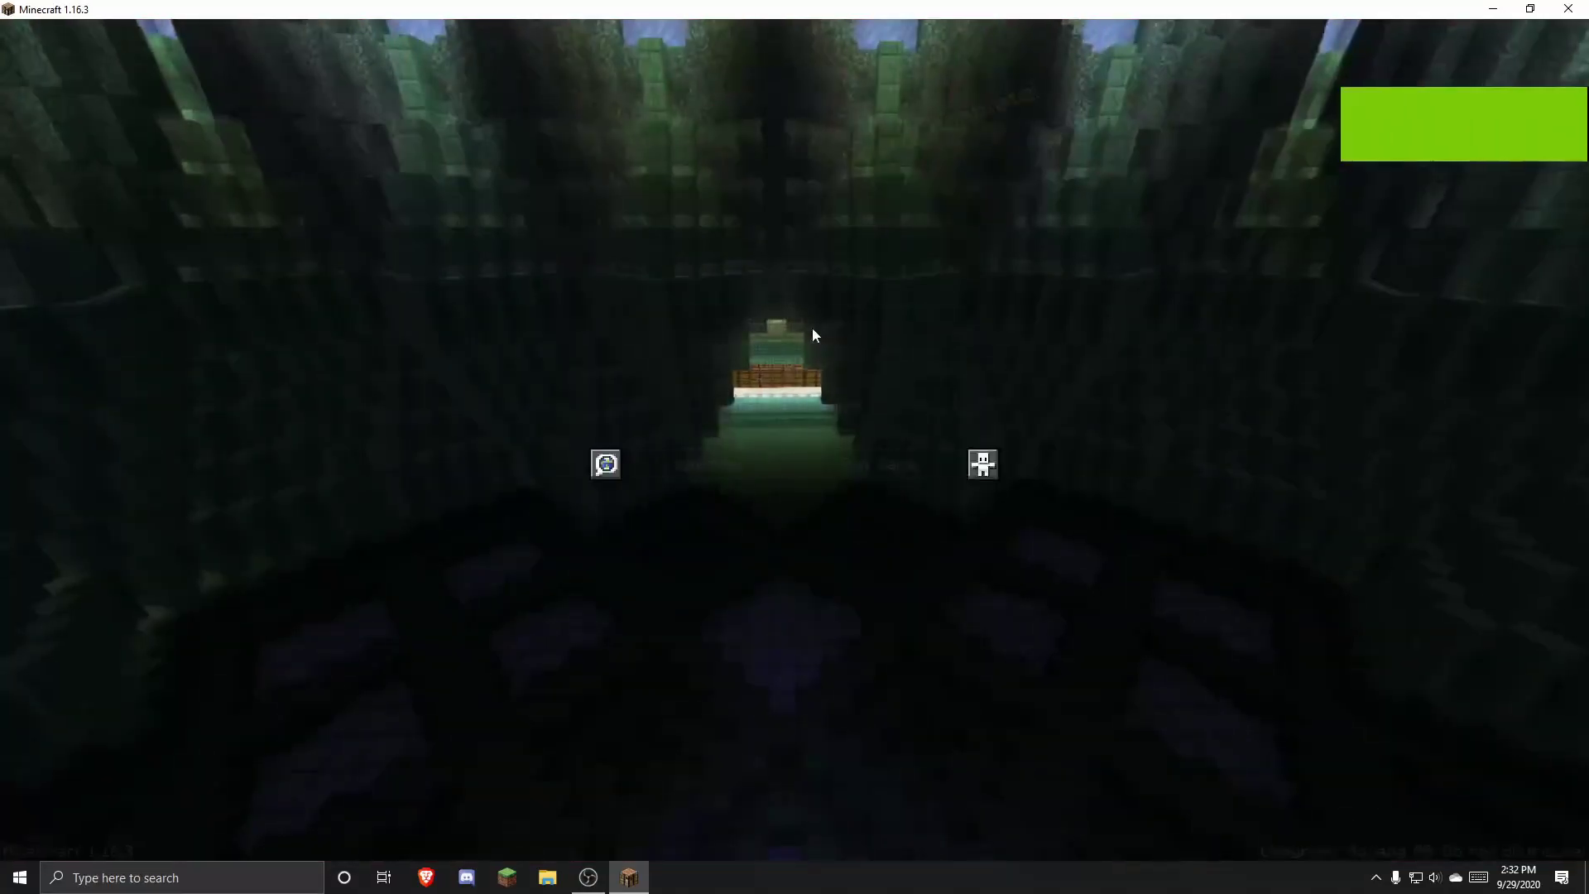
Join a multiplayer server, view the new skin in third person, then pause
click(808, 350)
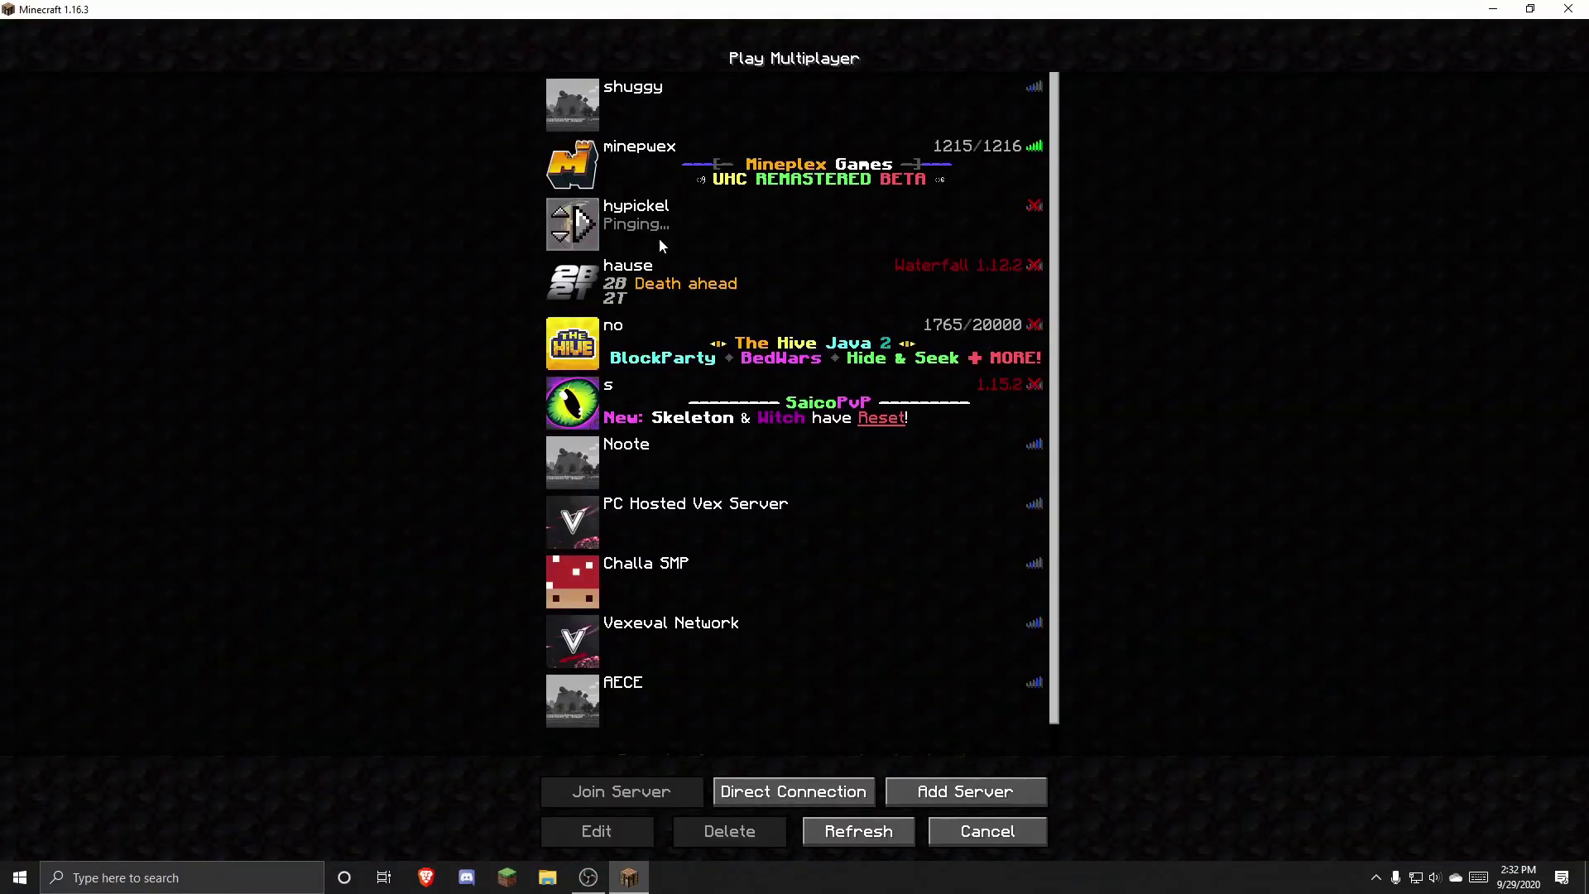
double_click(782, 624)
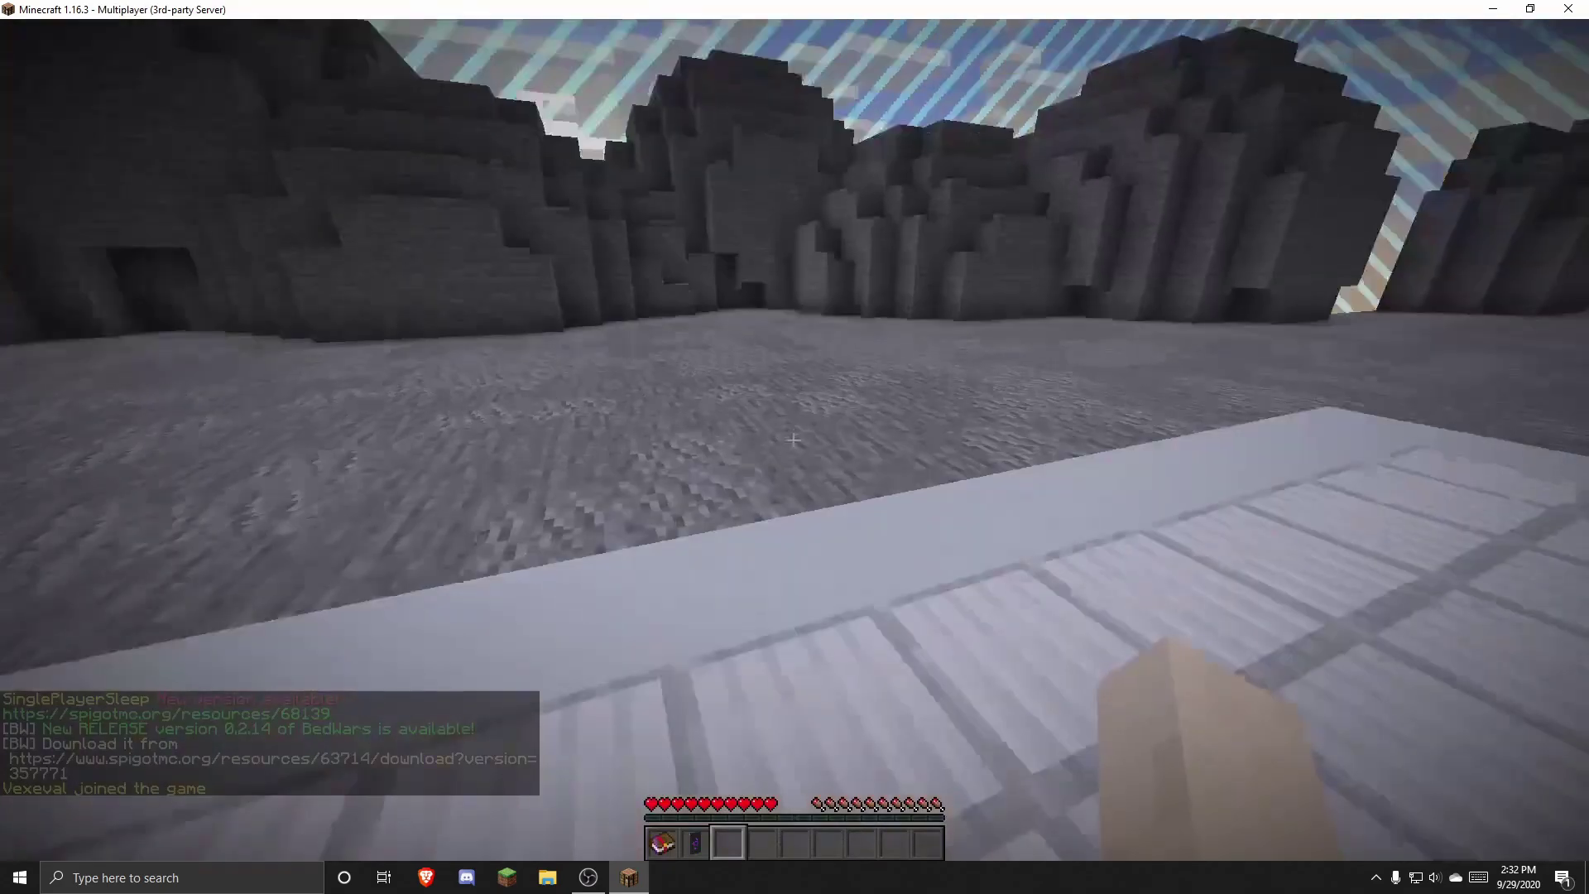
key(F5)
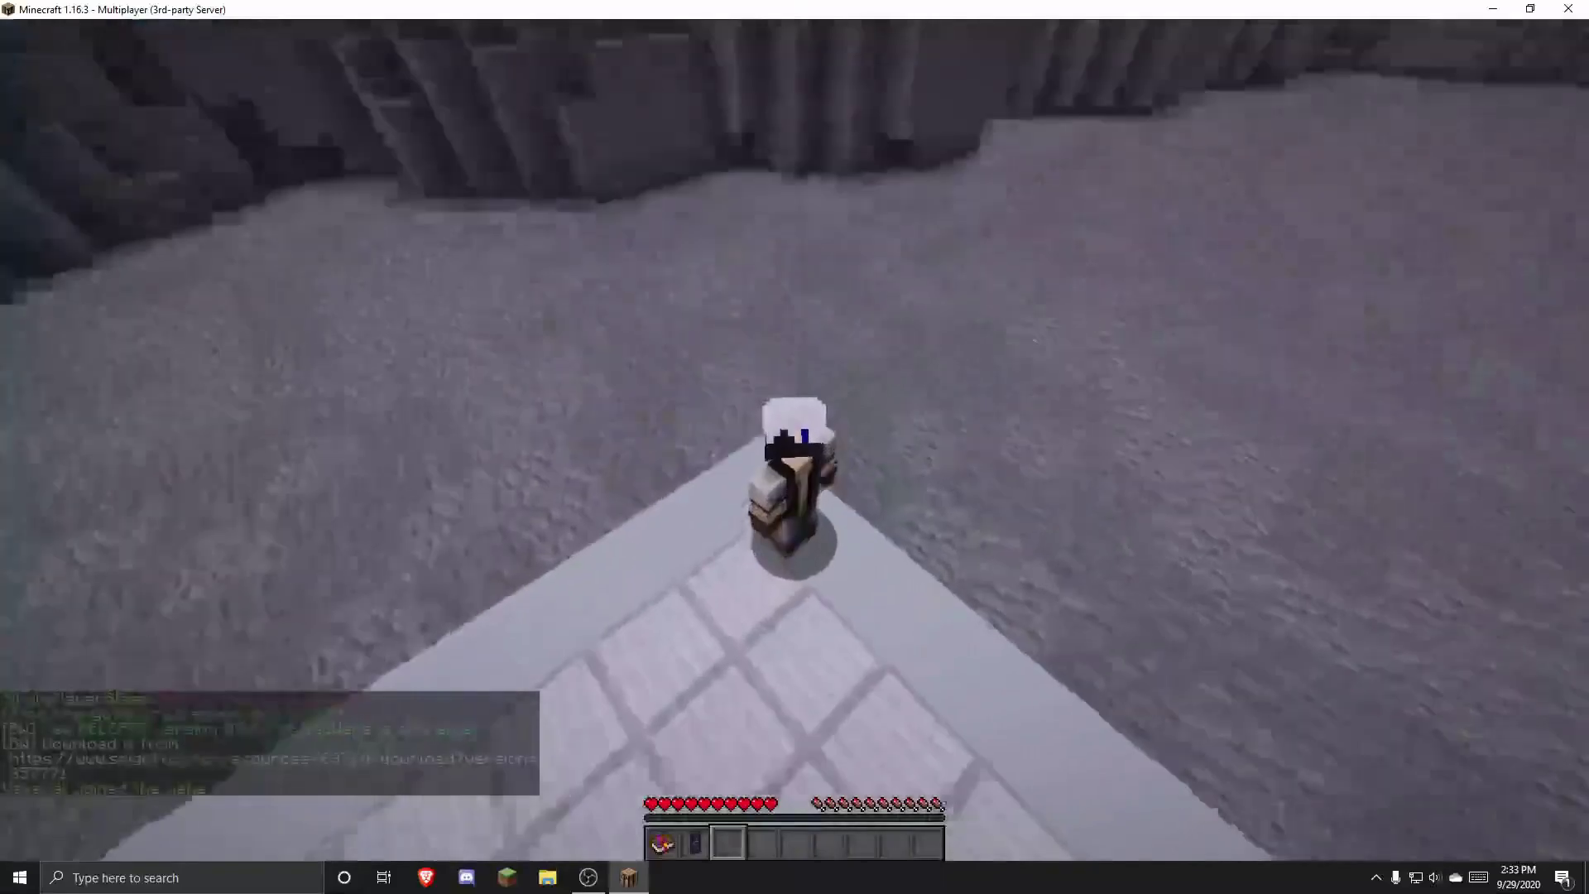
key(w)
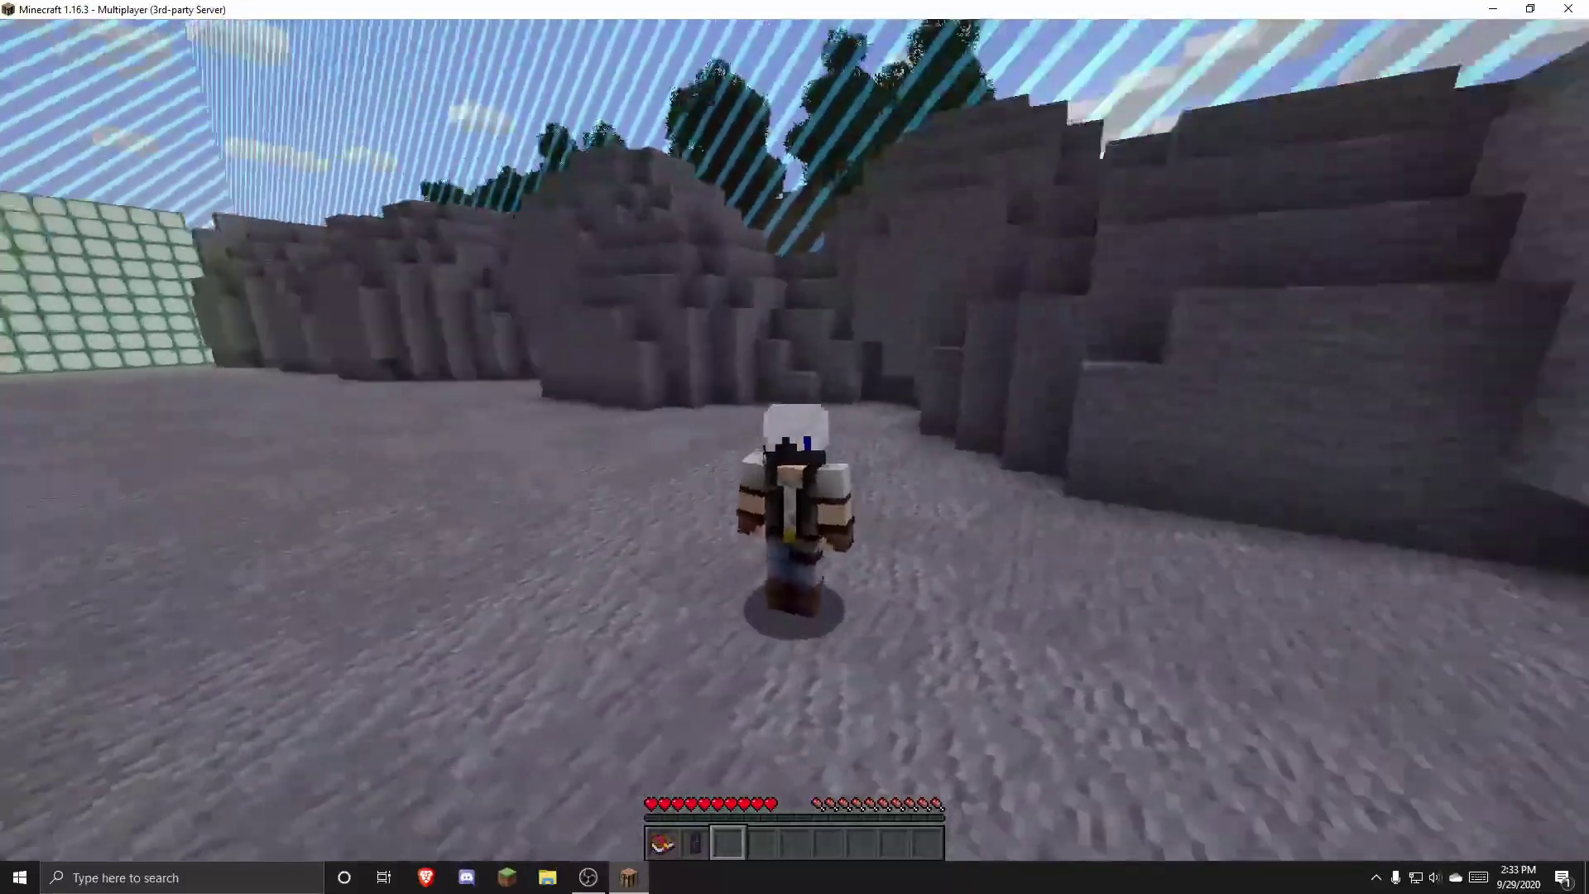
key(F5)
key(F5)
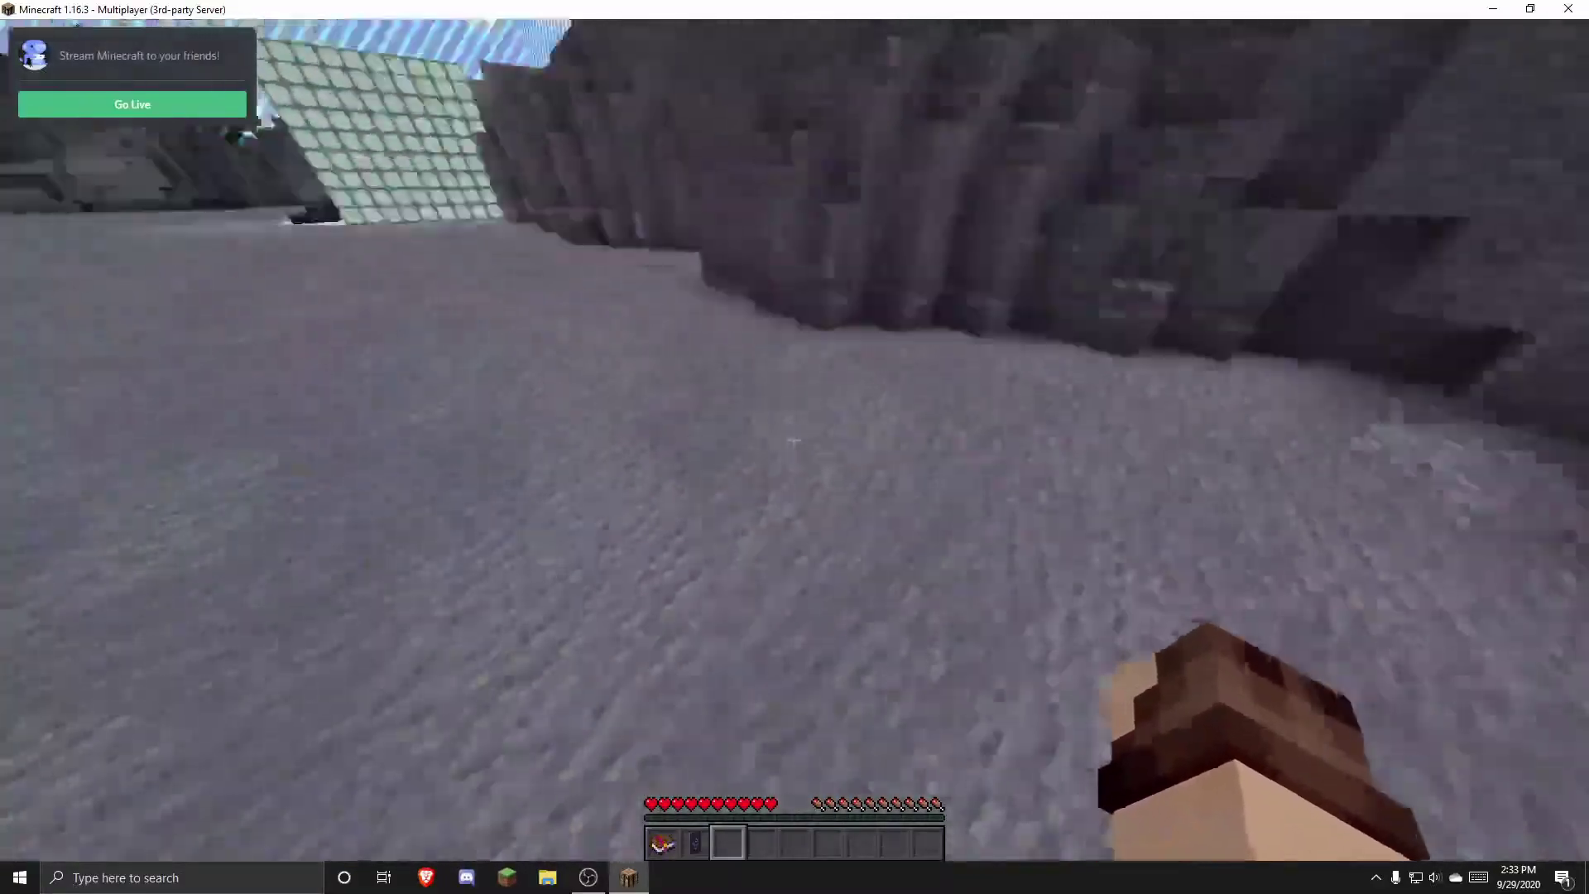
key(Escape)
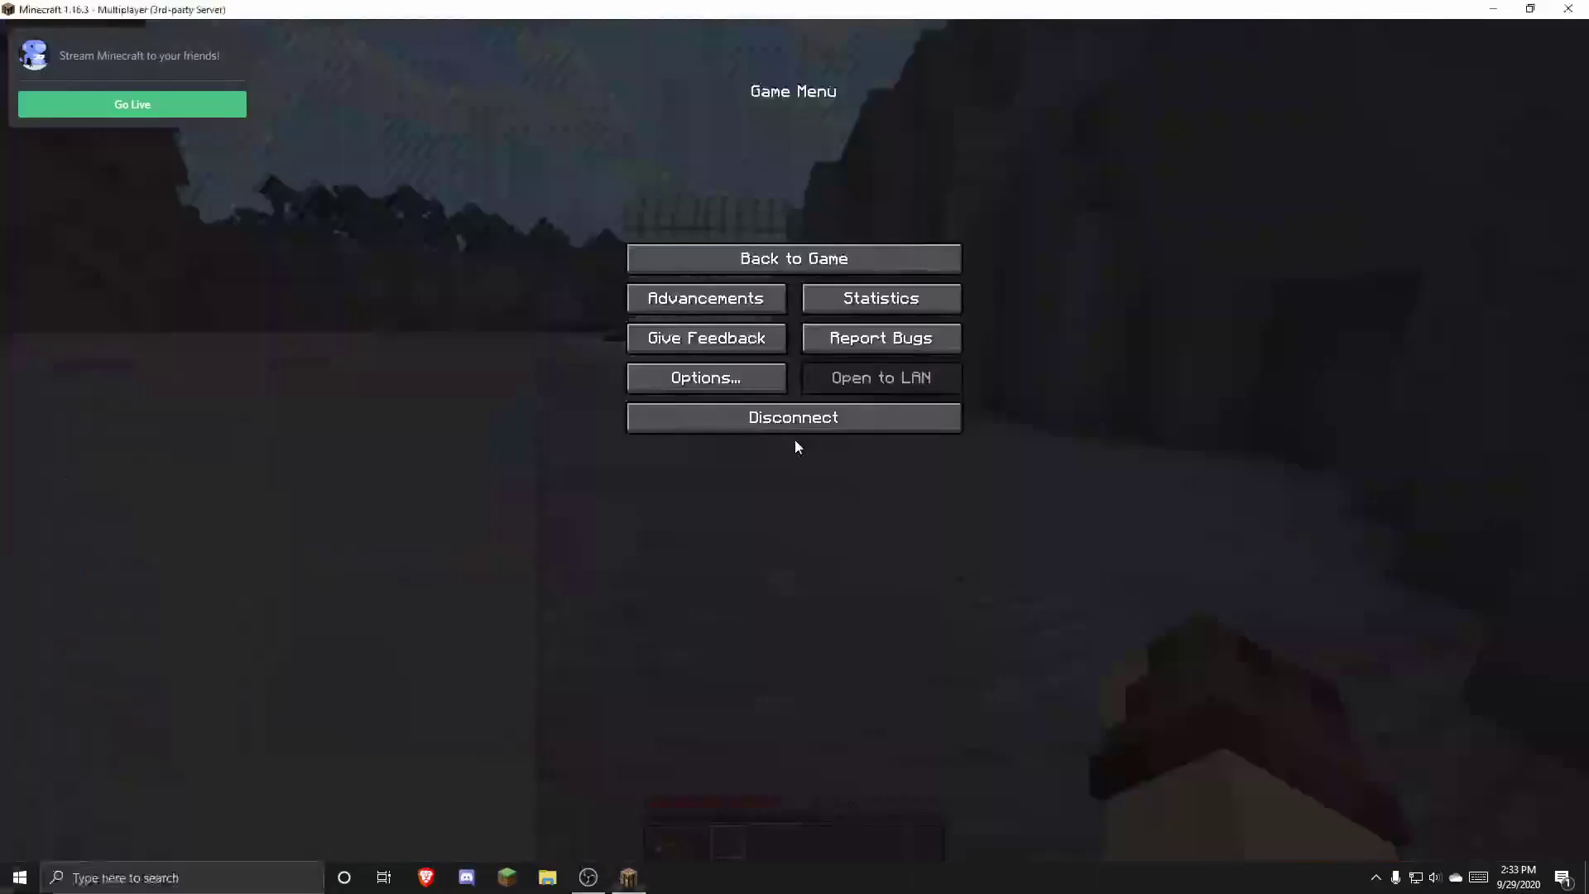